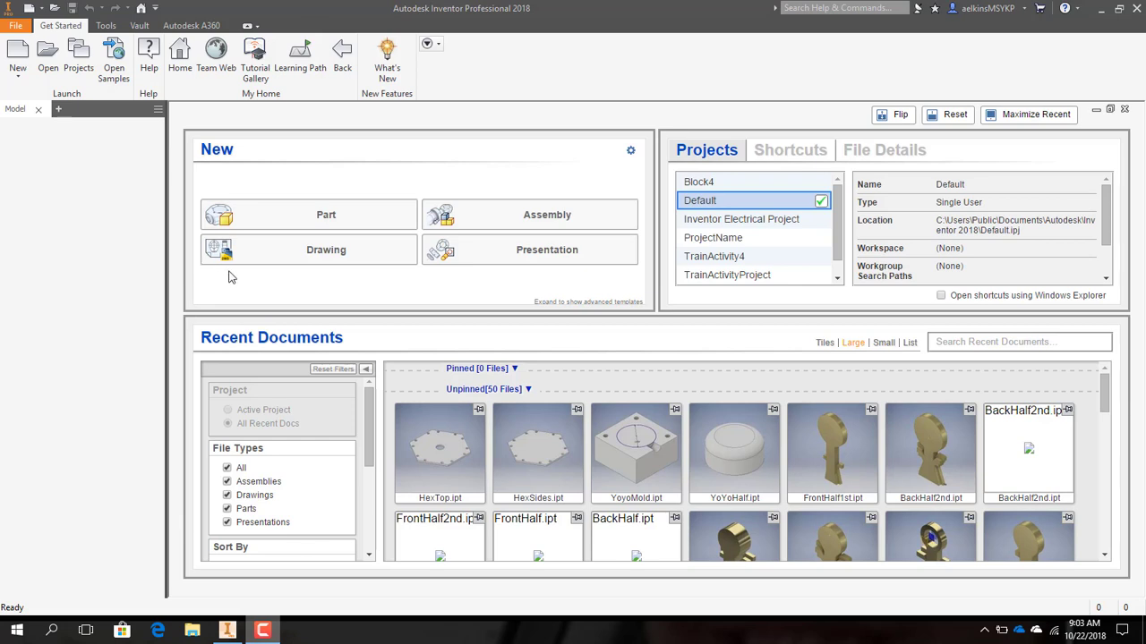
- Start a new drawing and delete its ANSI - Large title block and Default Border
left_click(313, 251)
left_click(328, 254)
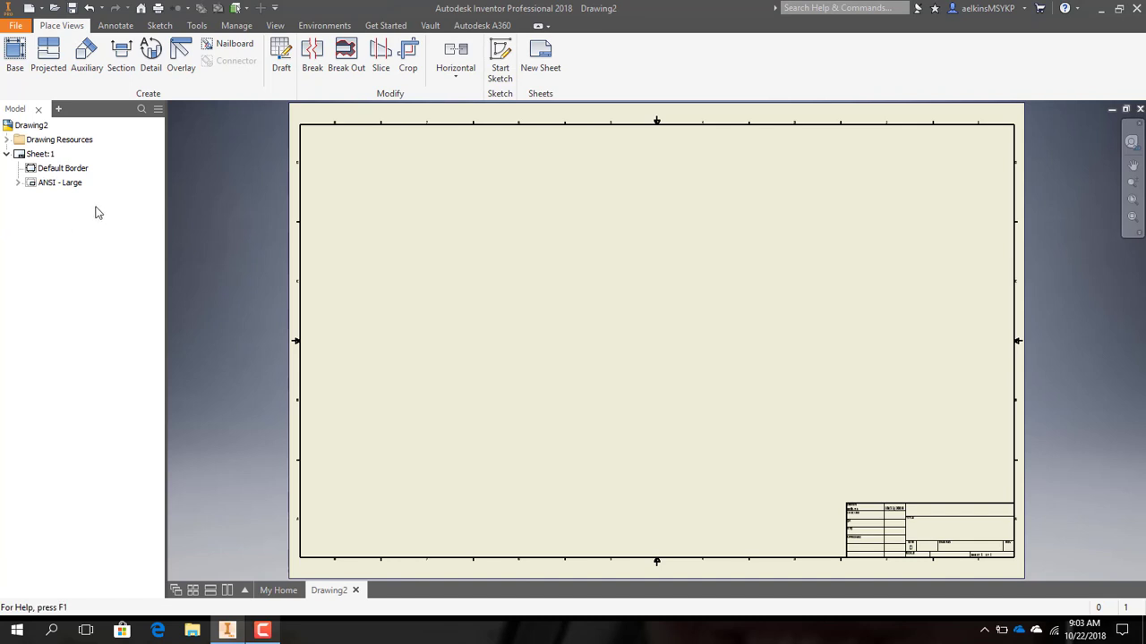
left_click(42, 186)
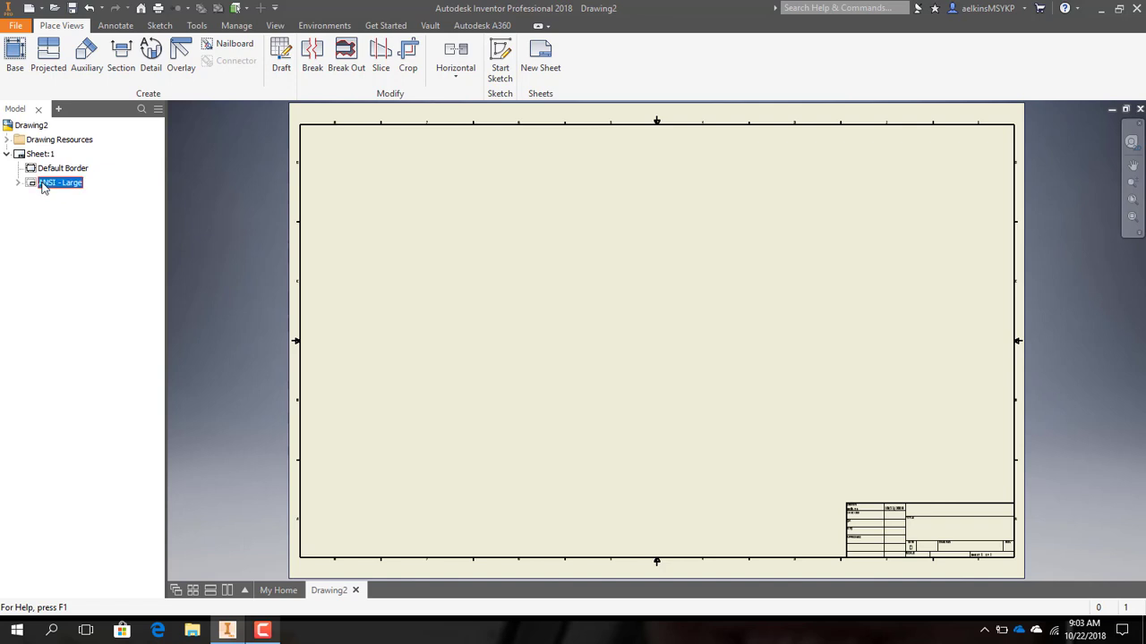
key("Delete")
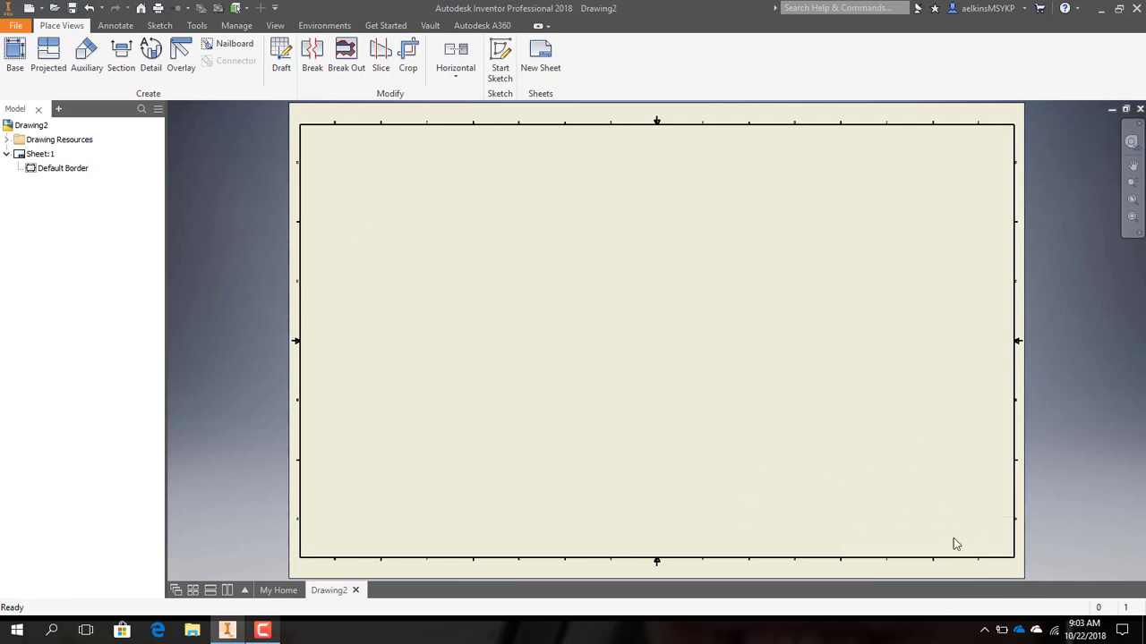
left_click(51, 172)
key("Delete")
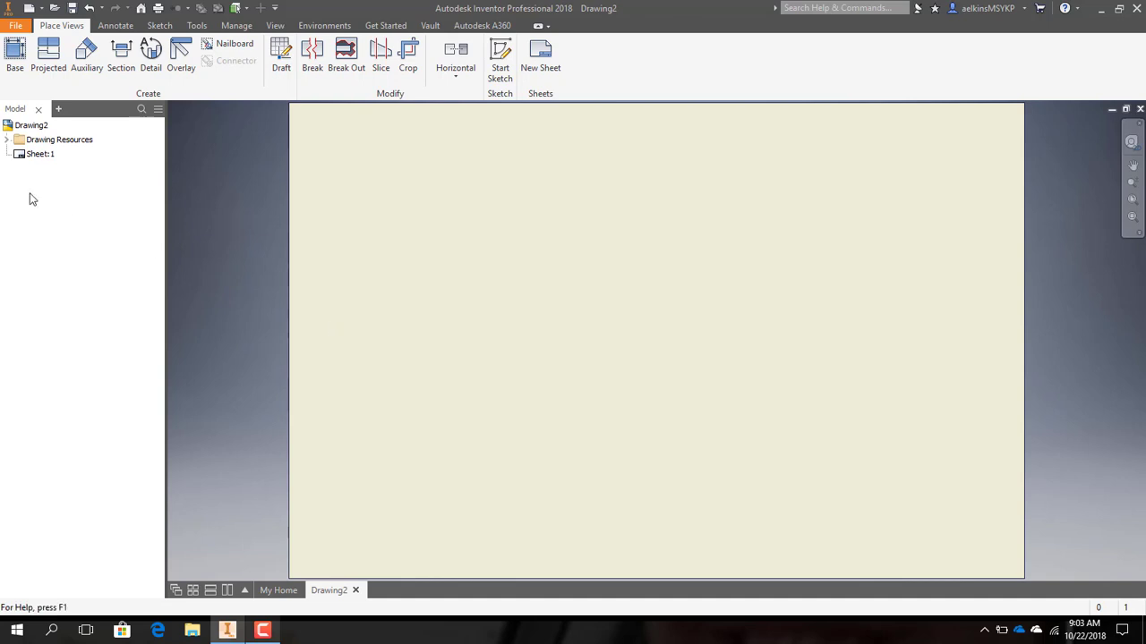
- Open the Edit Sheet settings for Sheet:1
right_click(22, 158)
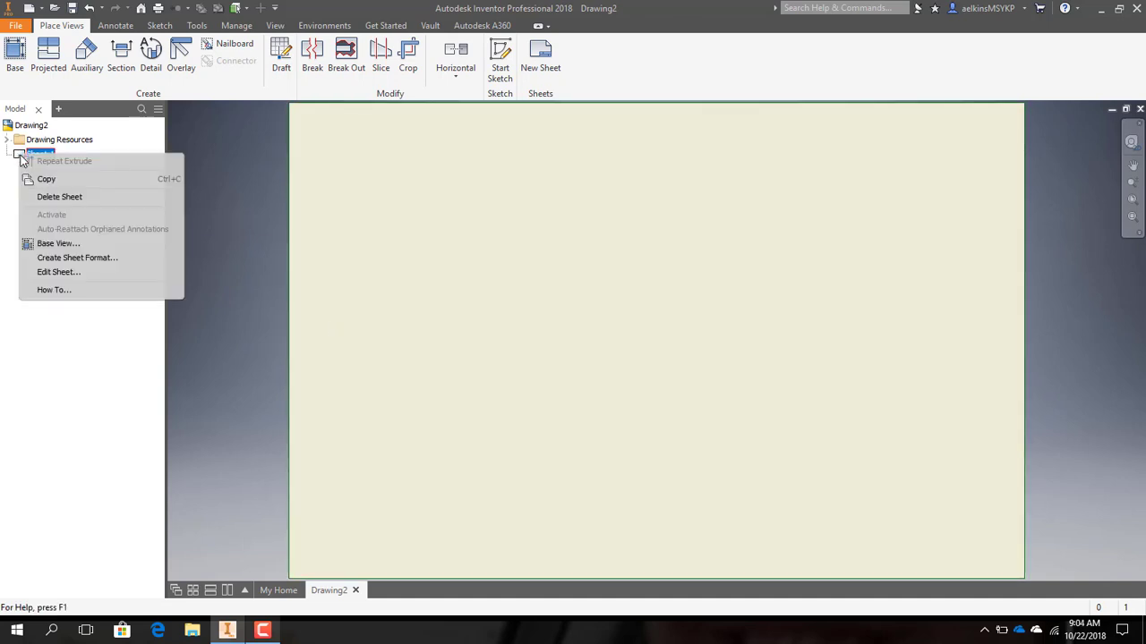
left_click(81, 274)
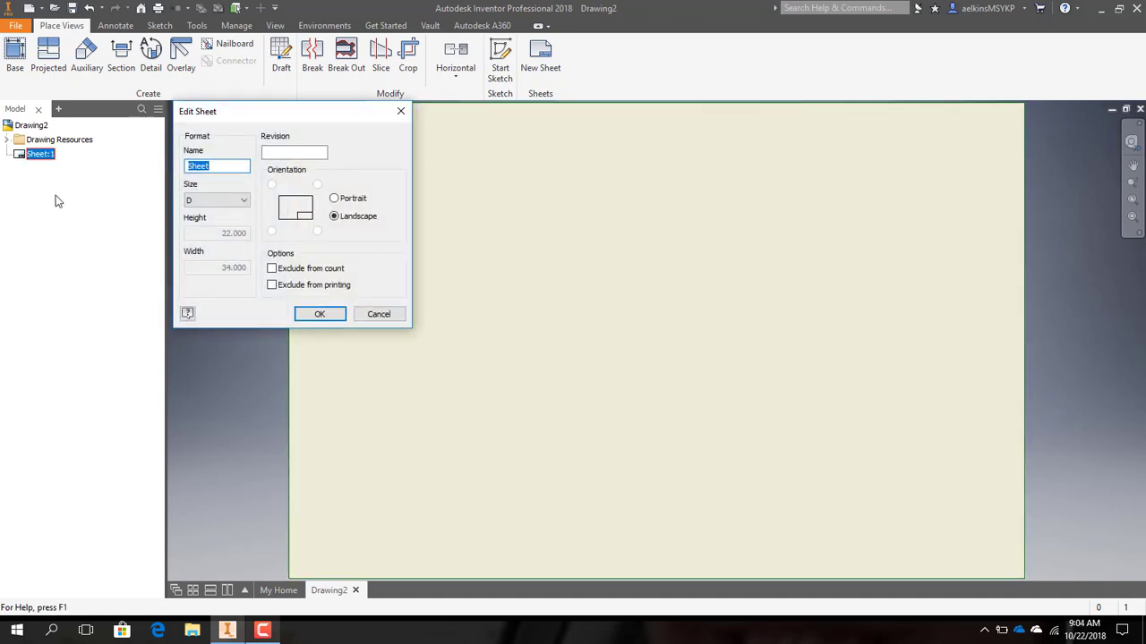
left_click(400, 111)
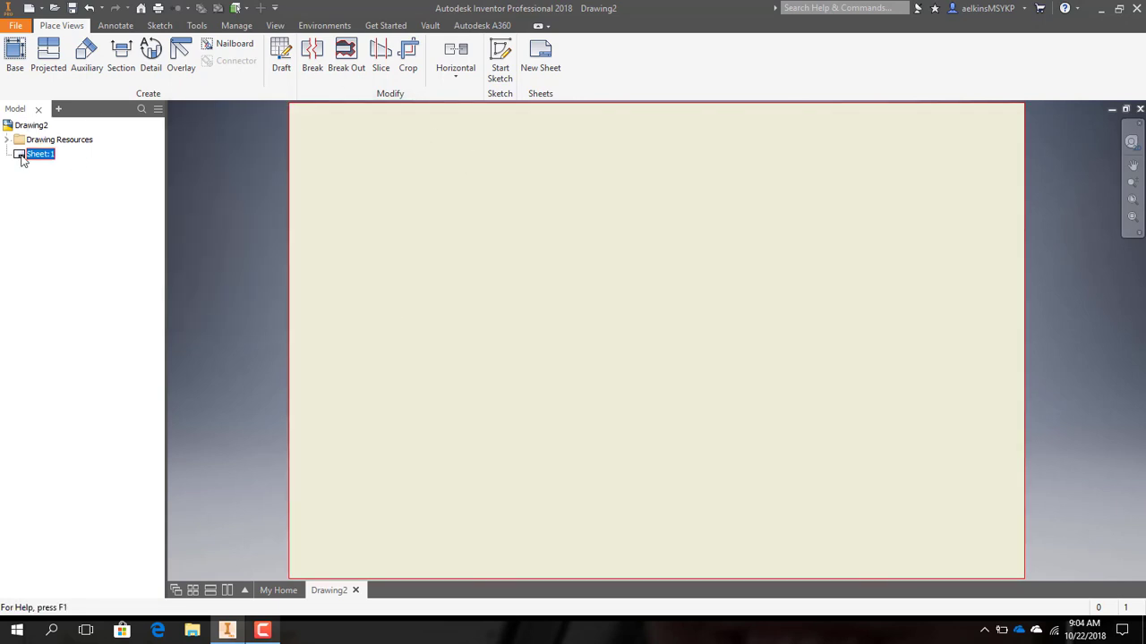
right_click(23, 158)
left_click(75, 278)
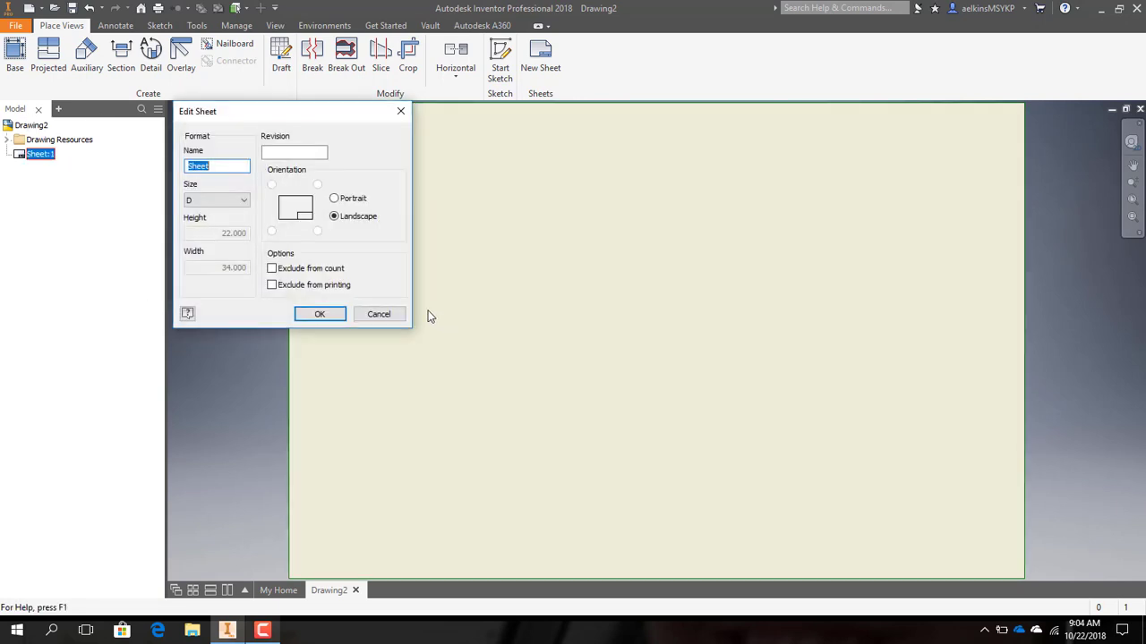
- Set the sheet to Custom Size (inches), 12.5 high by 20.5 wide
left_click(231, 200)
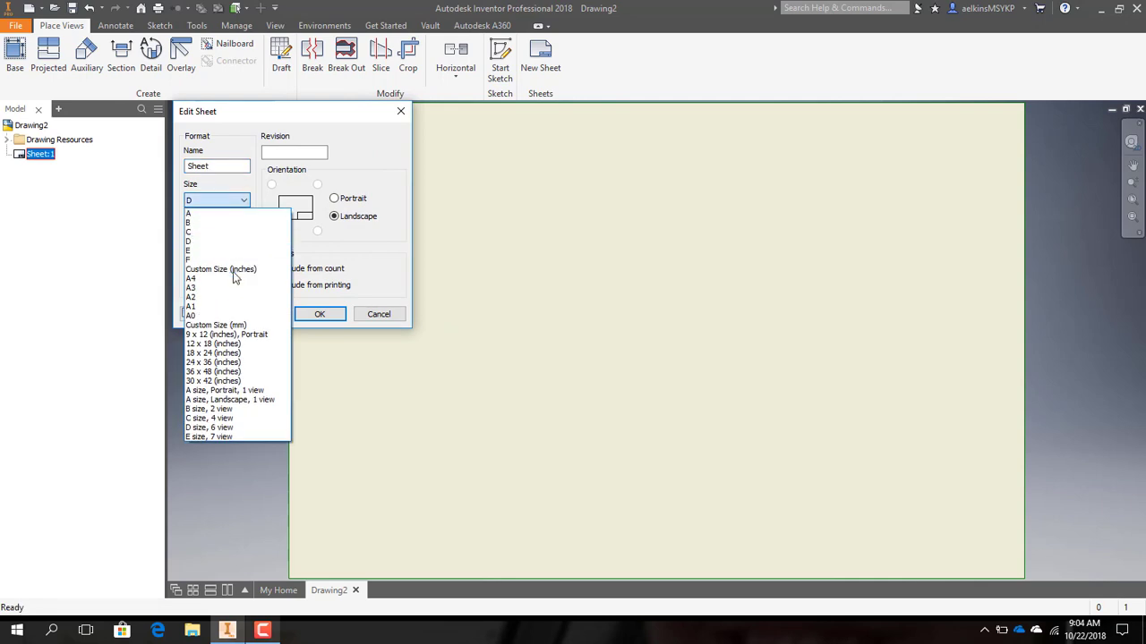
left_click(215, 263)
left_click(209, 232)
double_click(209, 233)
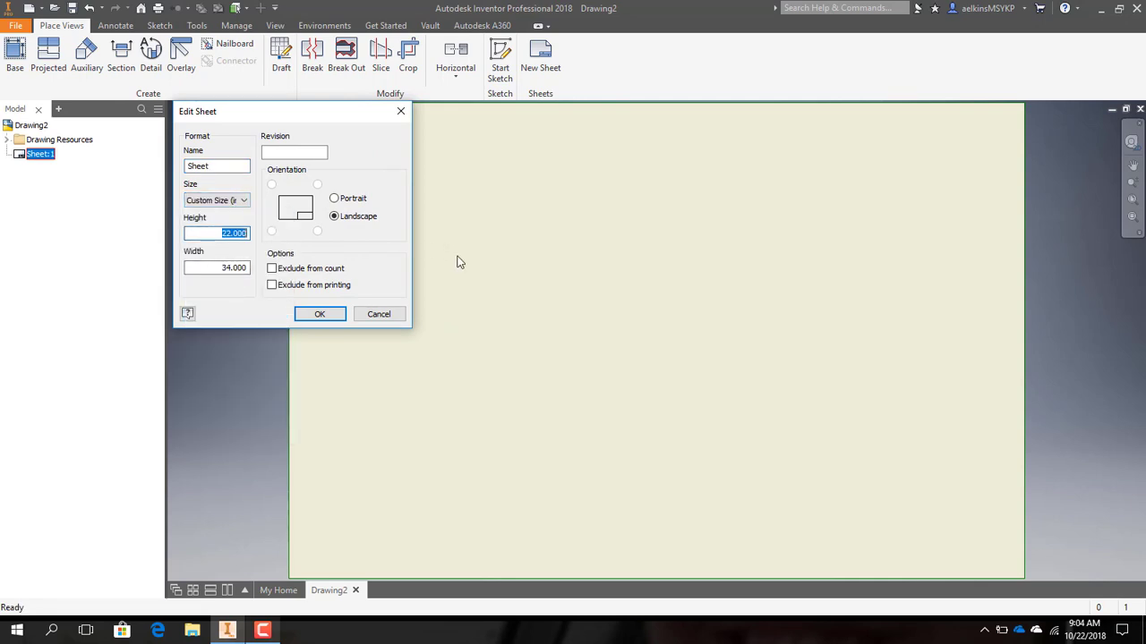
type("12.5")
key("Tab")
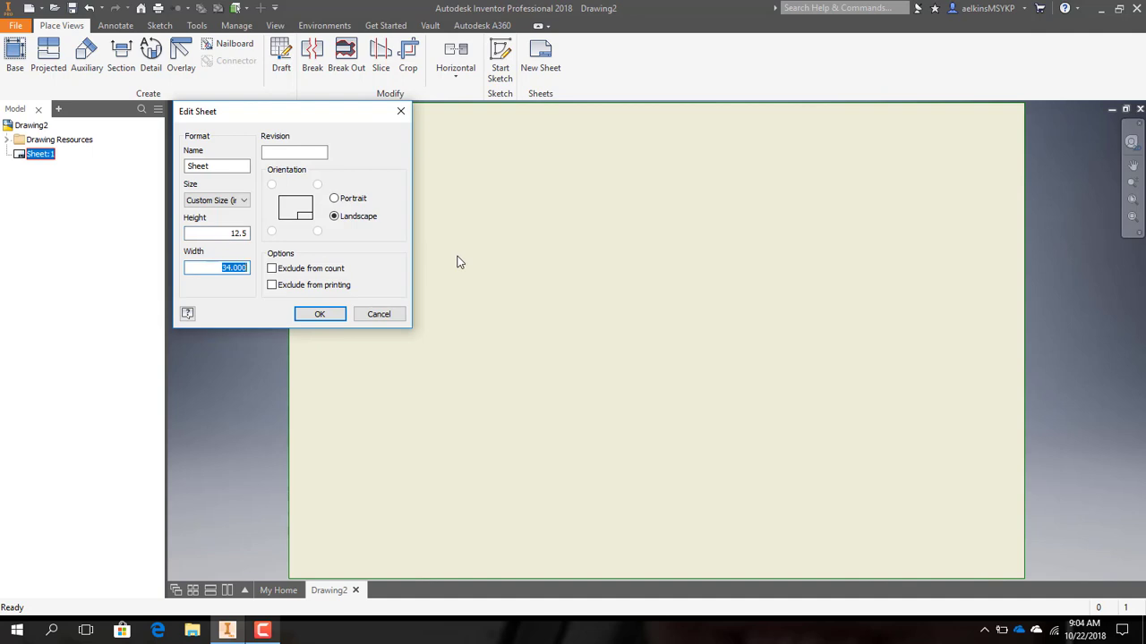
type("20.5")
key("Return")
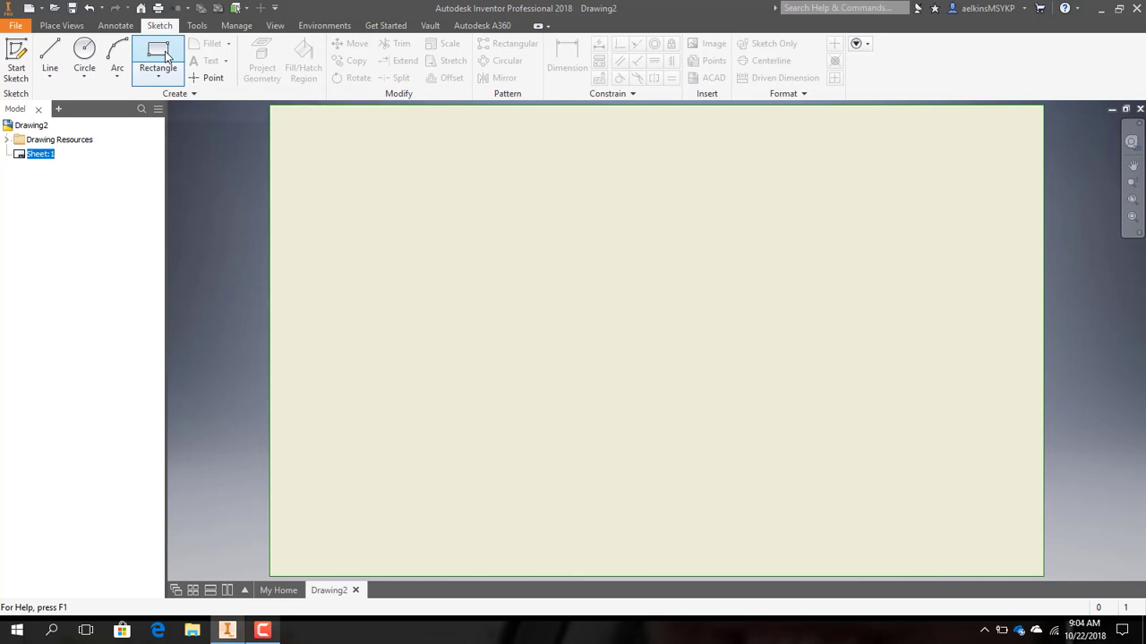
- Draw a 4 by 4 inch rectangle with its first corner near the sheet centre
left_click(165, 57)
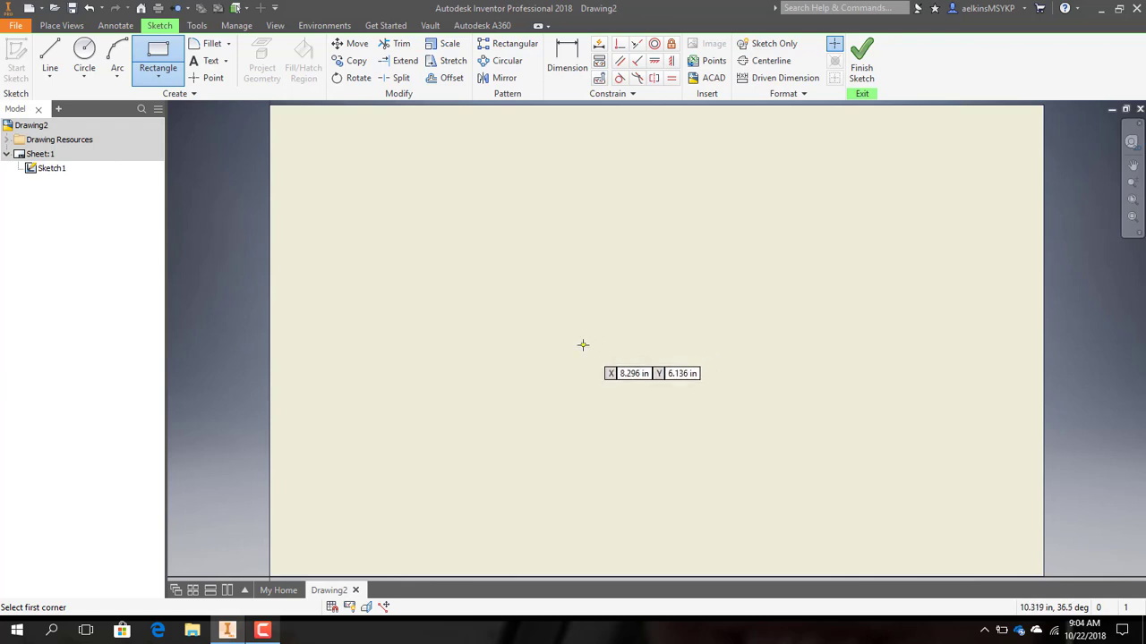
left_click(578, 273)
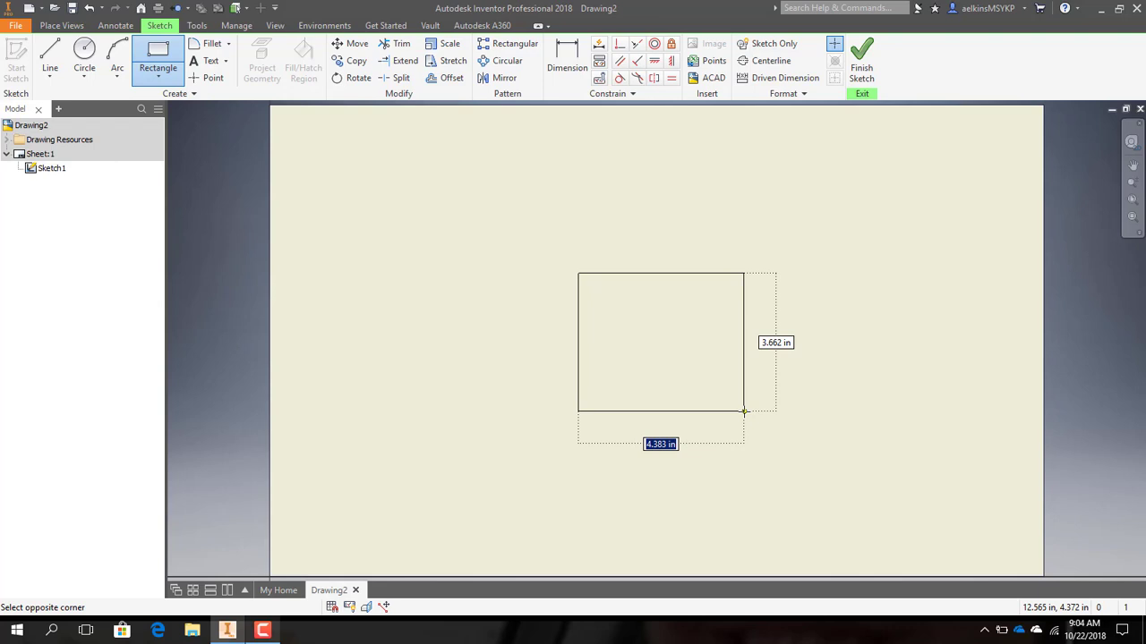
type("4")
key("Tab")
type("4")
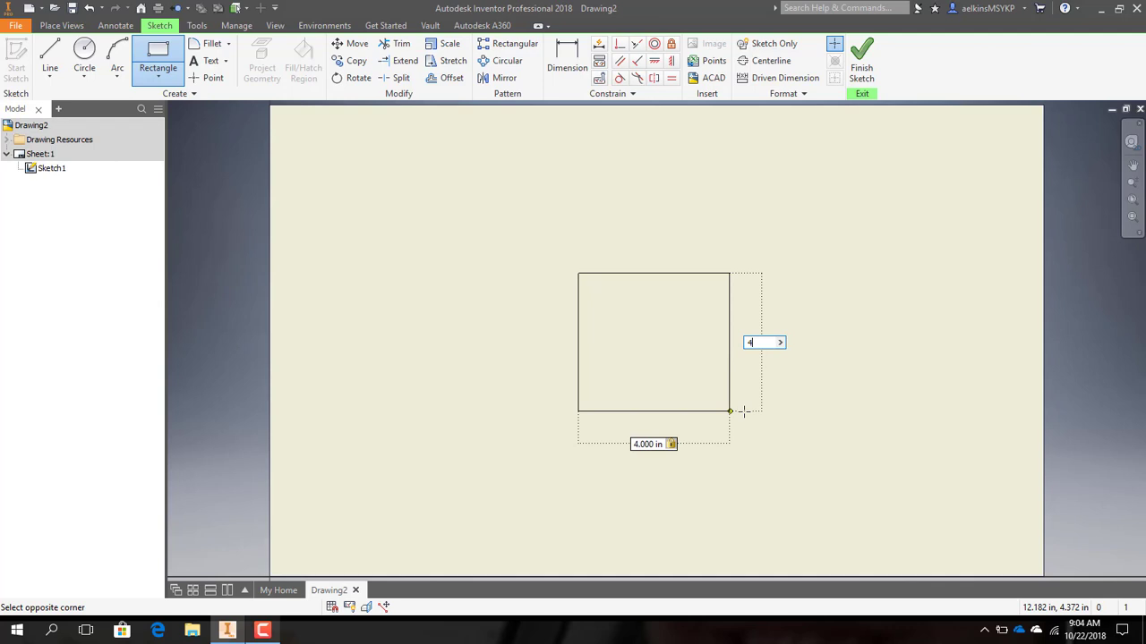
key("Return")
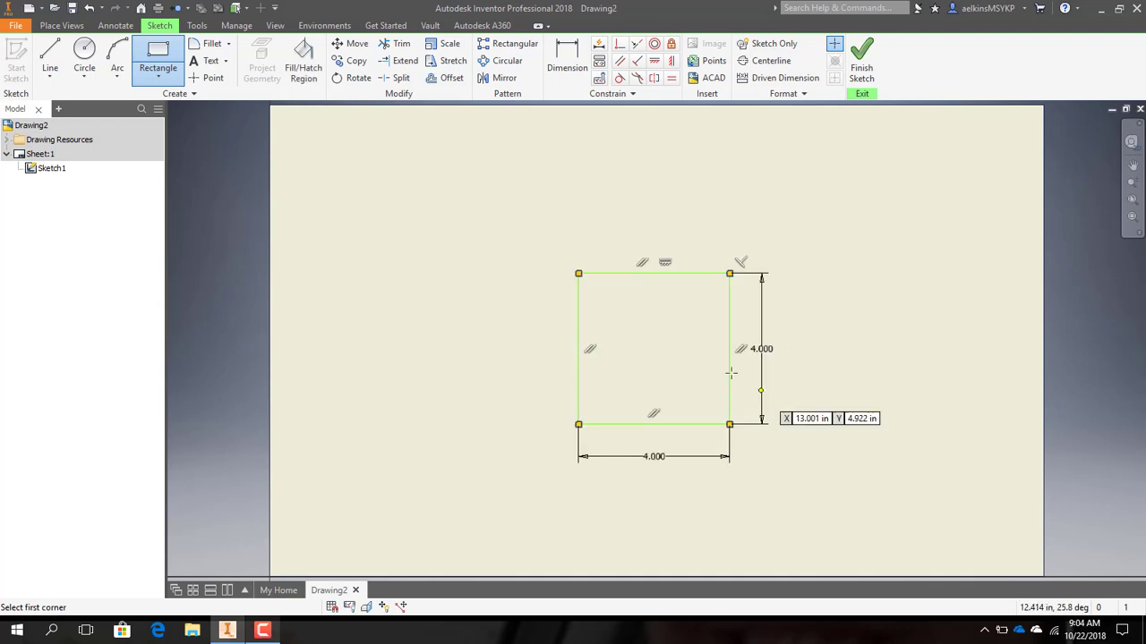
key("Escape")
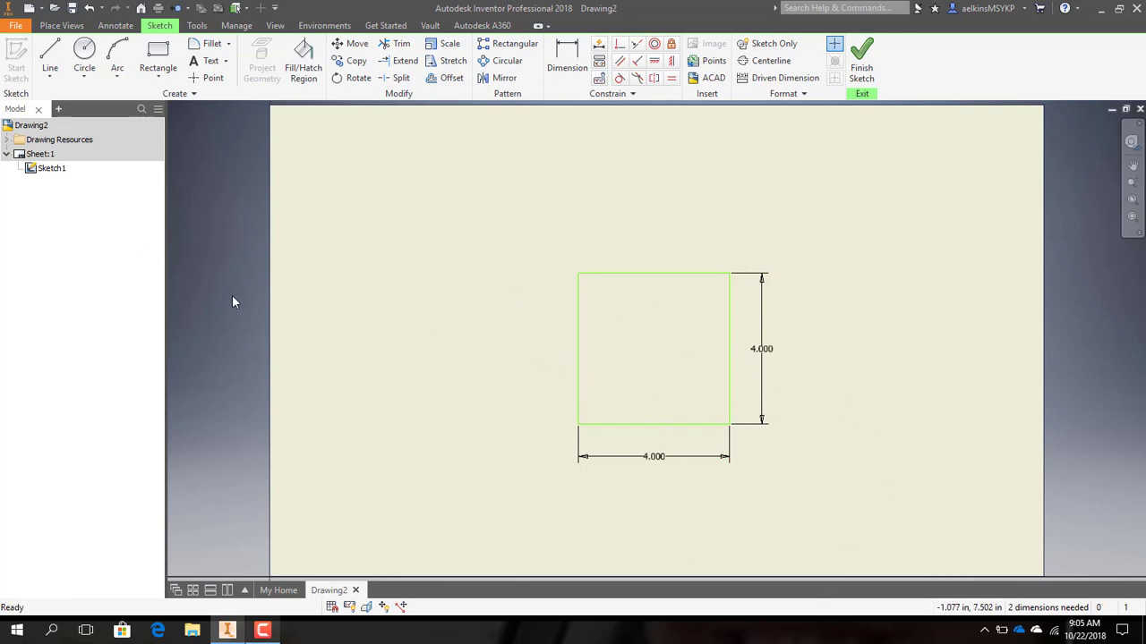
- Apply the High Contrast colour scheme in the application Options
left_click(18, 26)
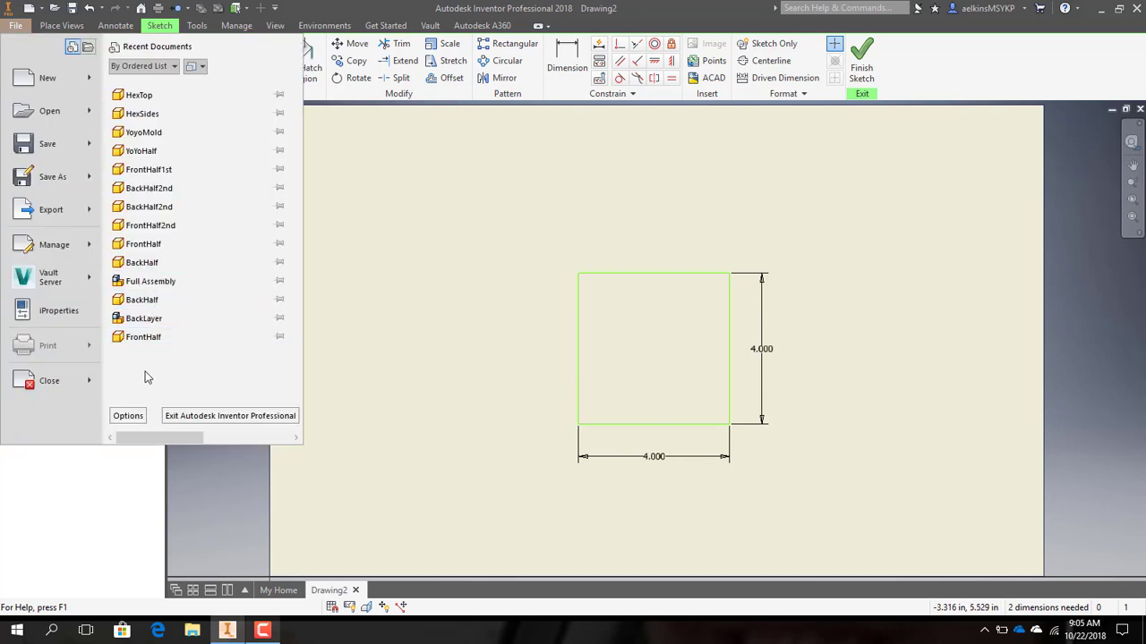
left_click(138, 414)
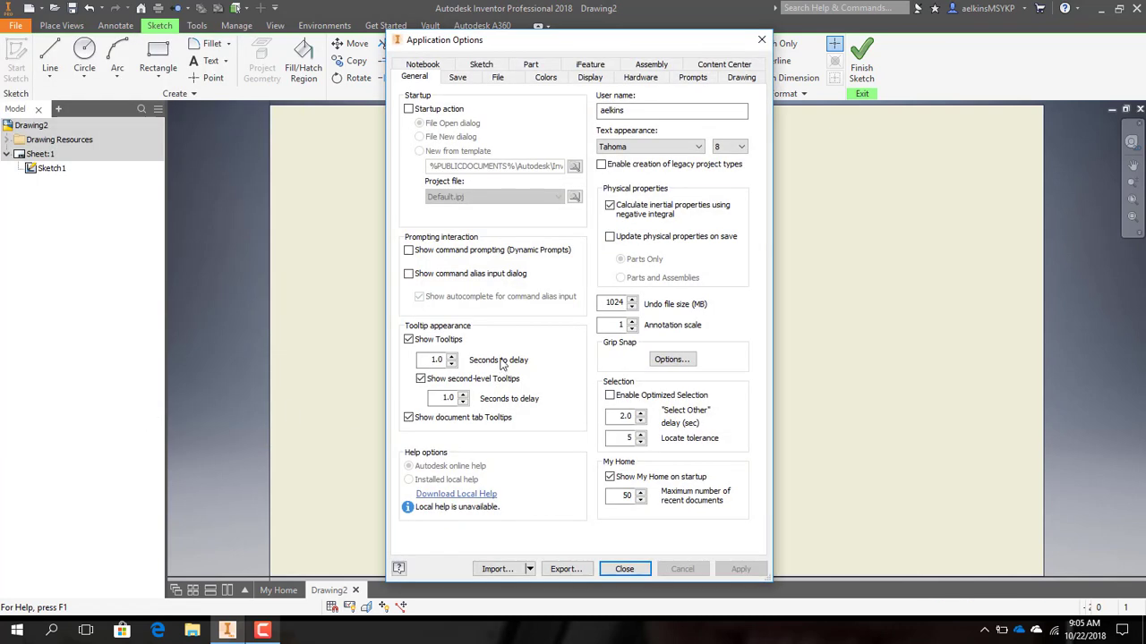
left_click(551, 80)
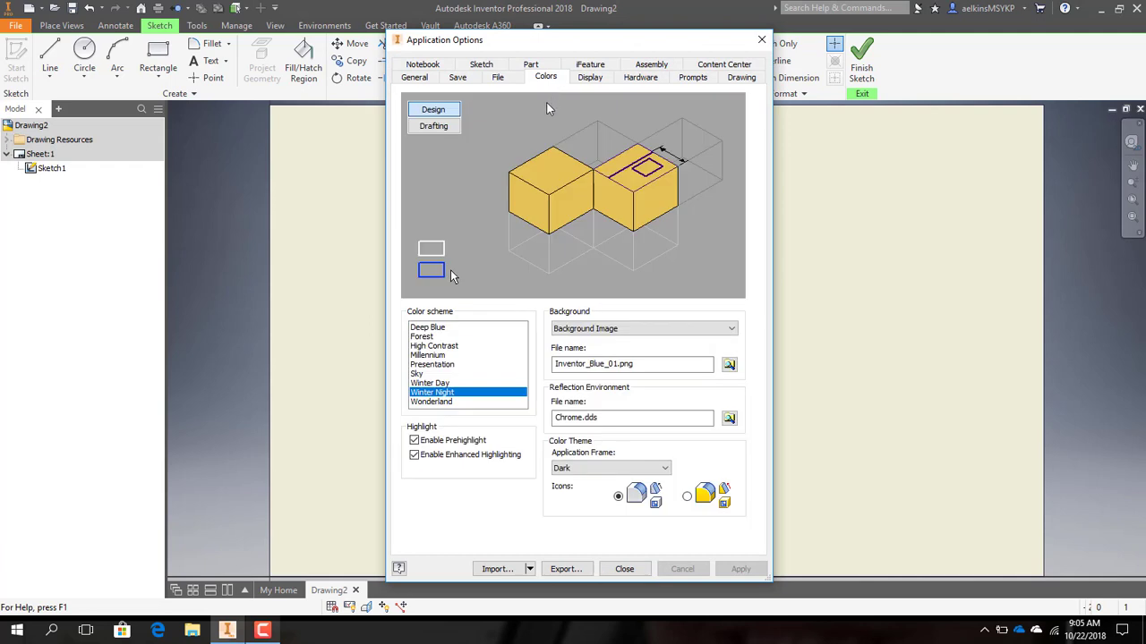
left_click(444, 346)
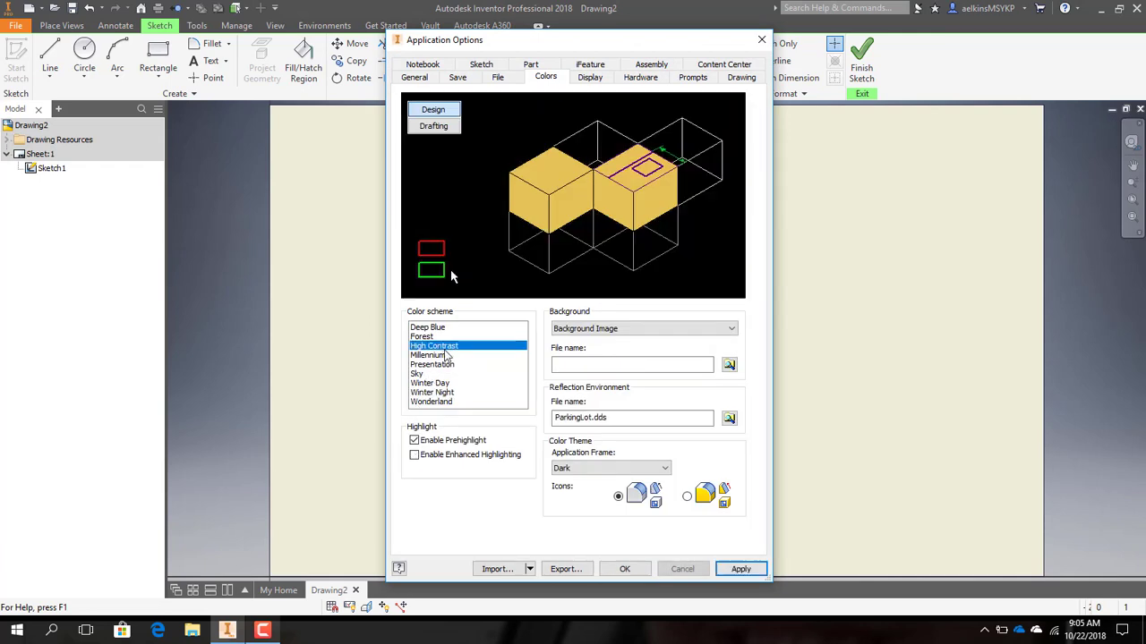
left_click(735, 575)
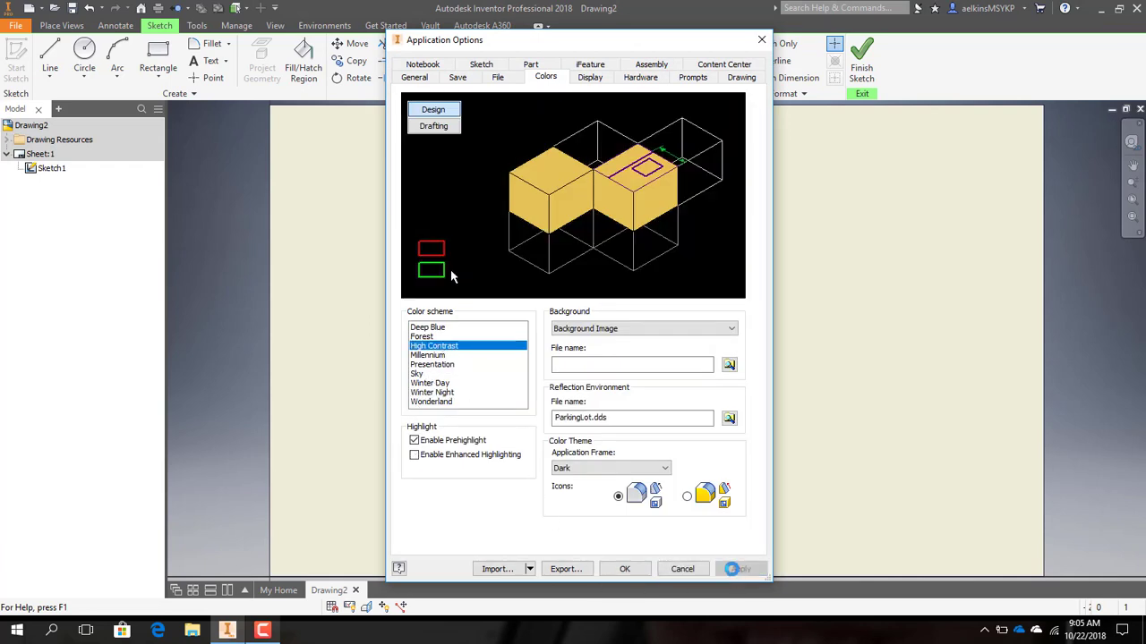
left_click(599, 571)
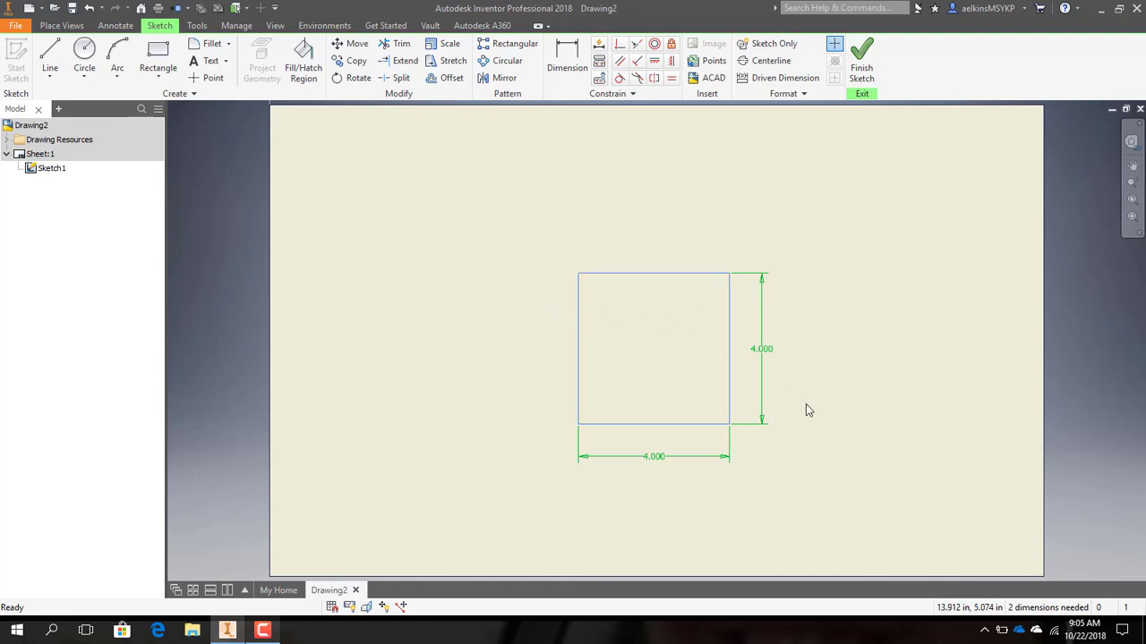
- Delete both 4.000 dimensions and select the whole square for copying
left_click(763, 355)
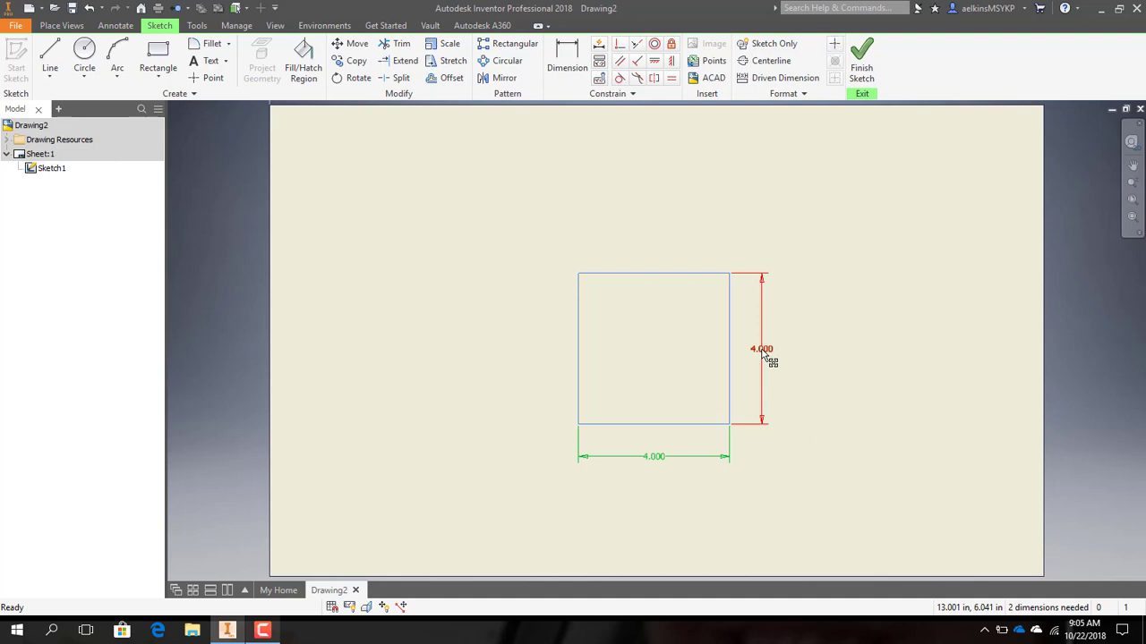
key("Delete")
left_click(674, 458)
key("Delete")
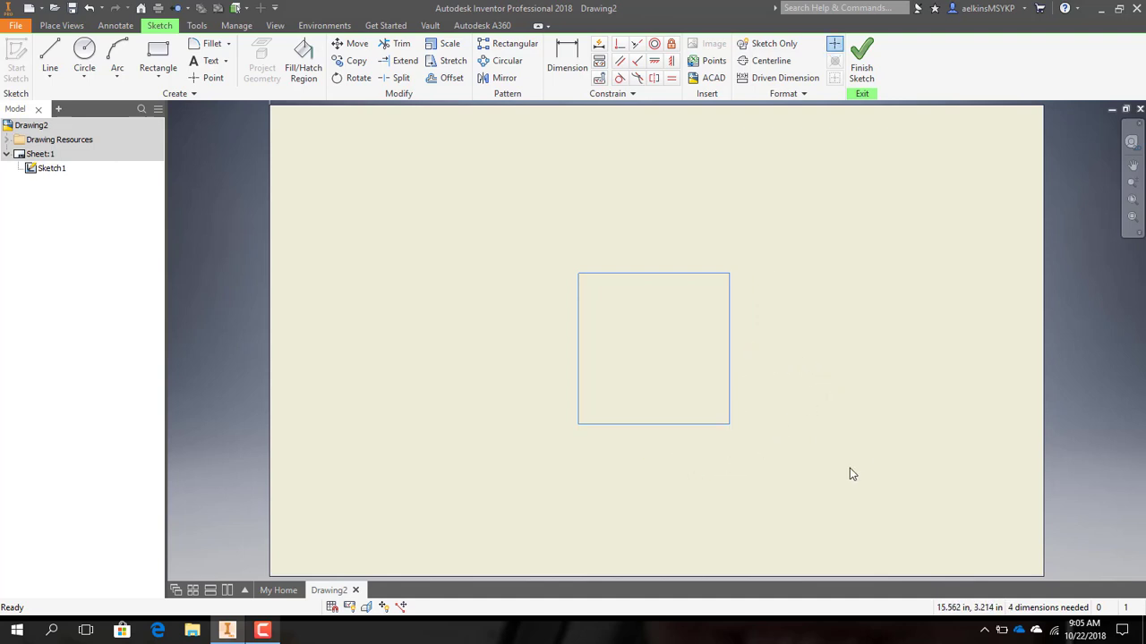
mouse_move(836, 472)
left_mouse_down()
mouse_move(796, 401)
mouse_move(462, 223)
left_mouse_up()
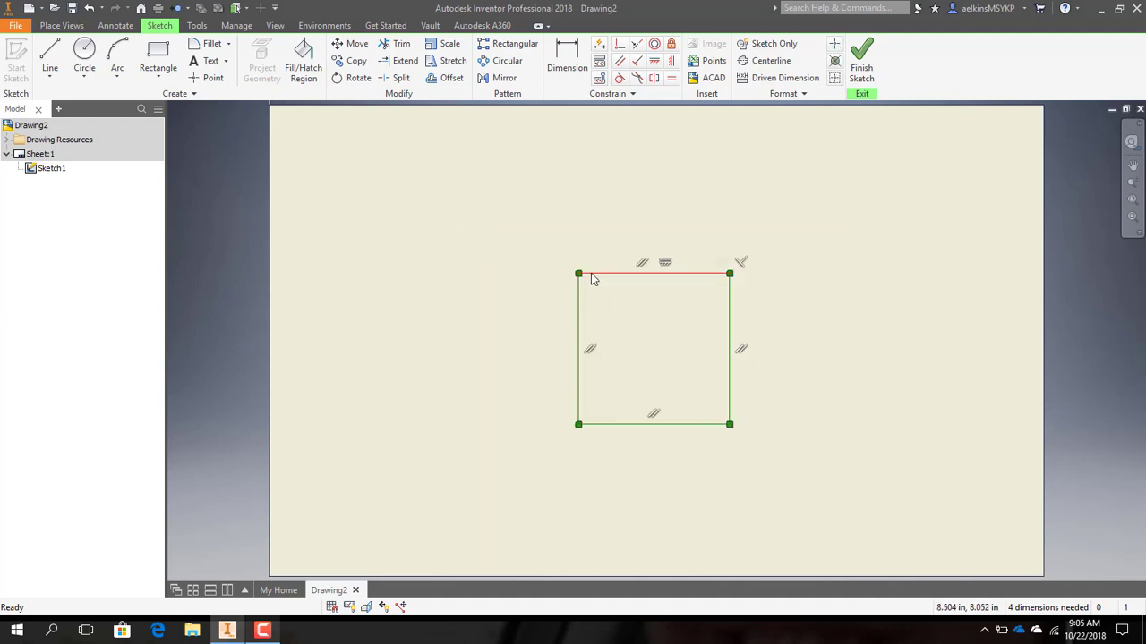
left_click(350, 60)
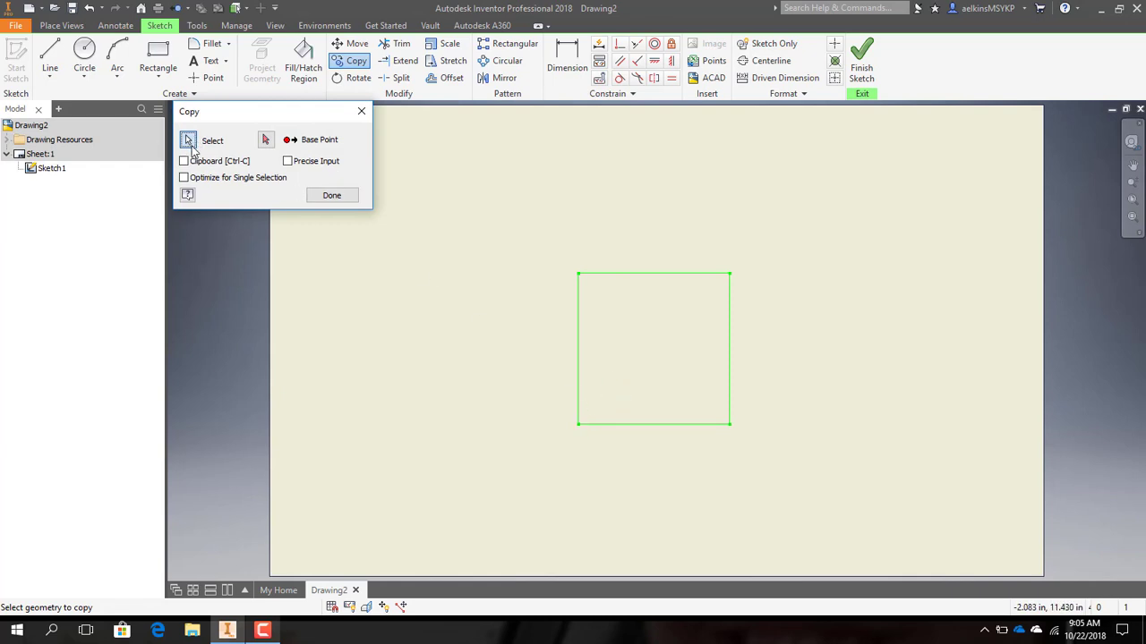
- Copy the square from its lower-left corner to positions left, above, right and below it
left_click(266, 141)
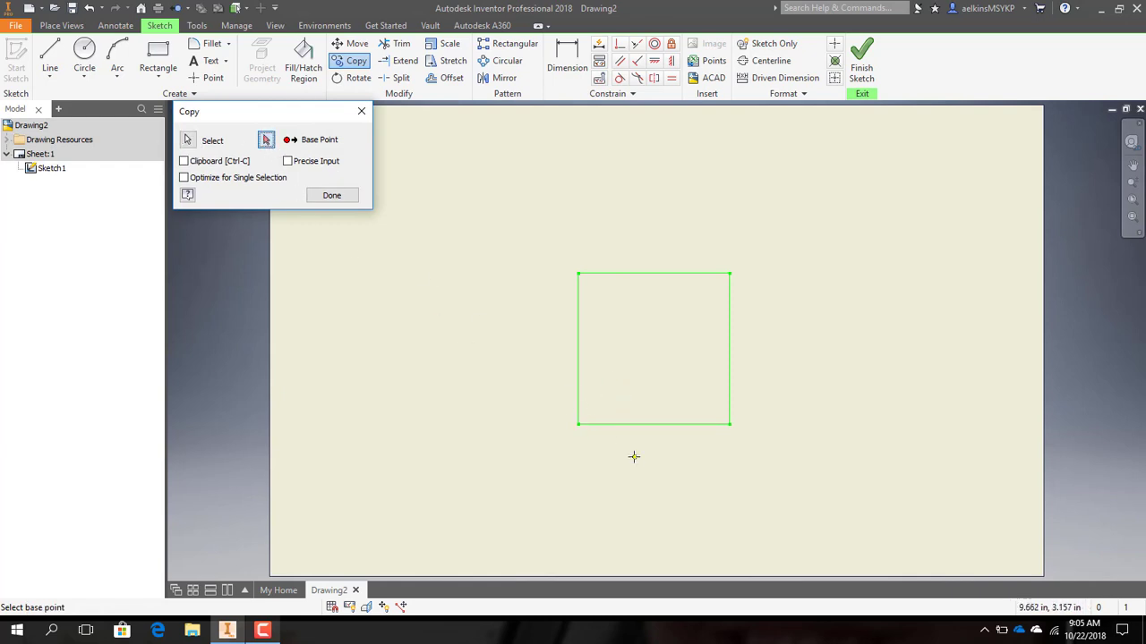
left_click(579, 425)
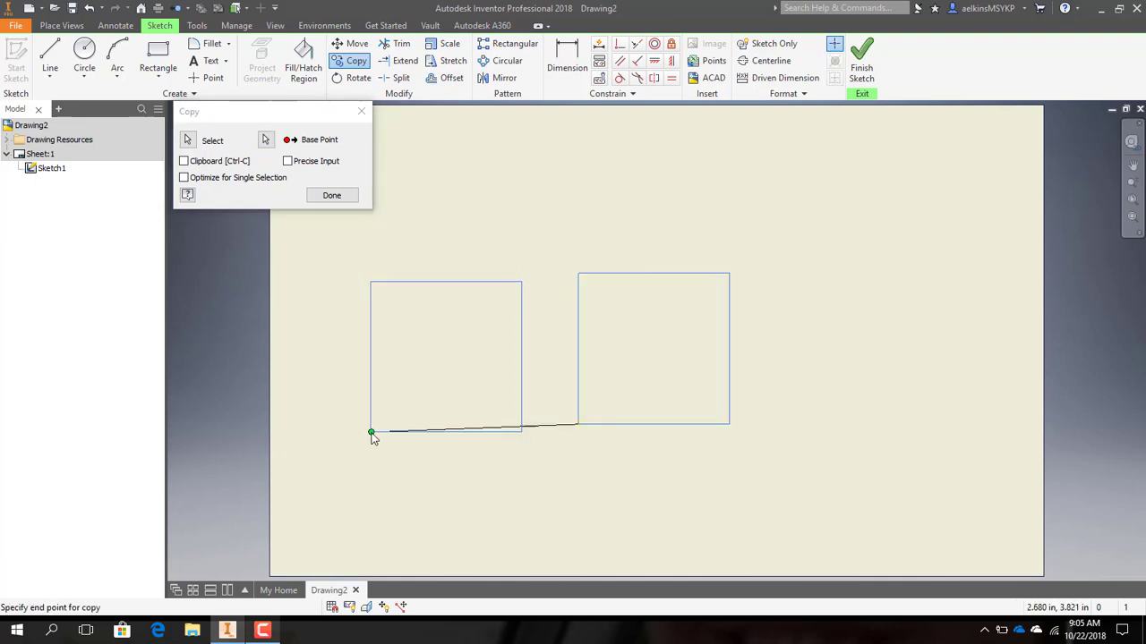
left_click(371, 431)
left_click(578, 256)
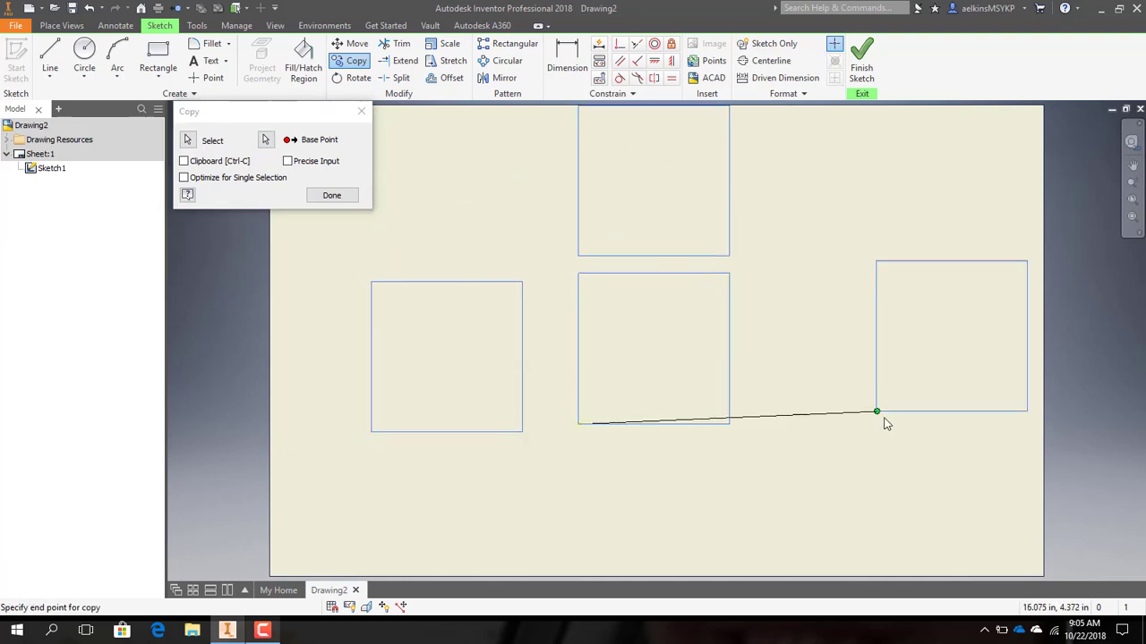
left_click(798, 439)
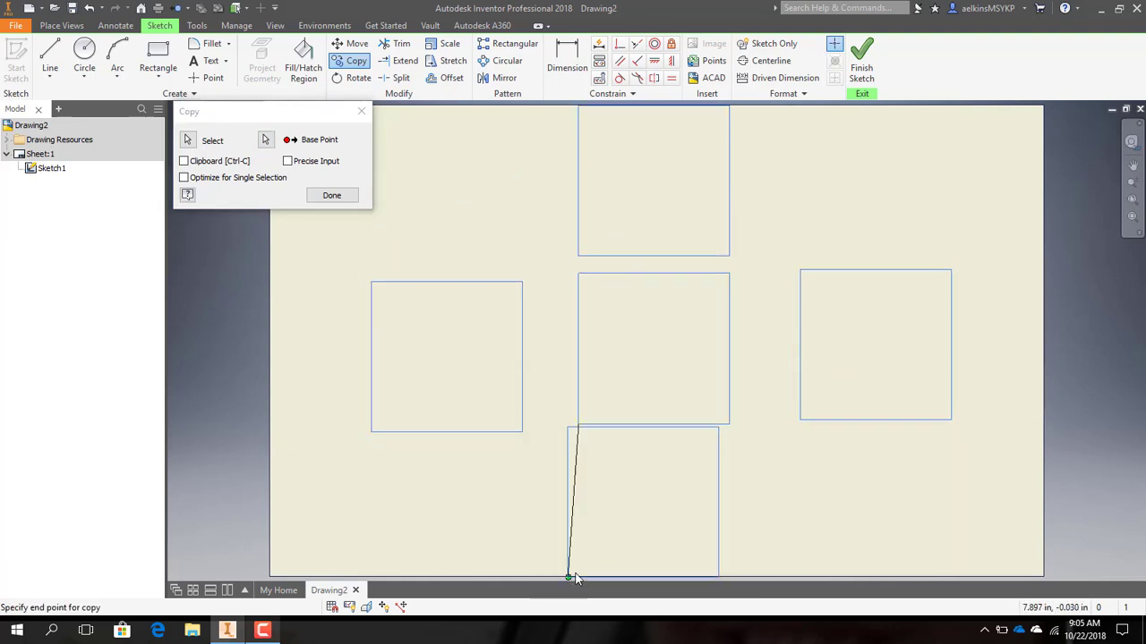
left_click(578, 578)
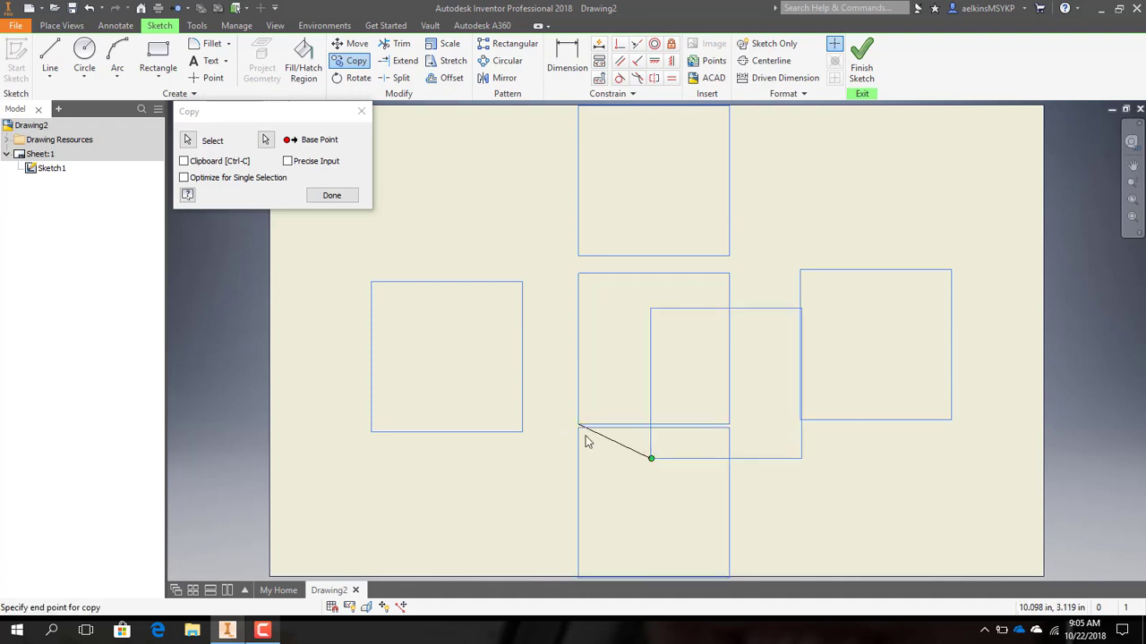
key("Escape")
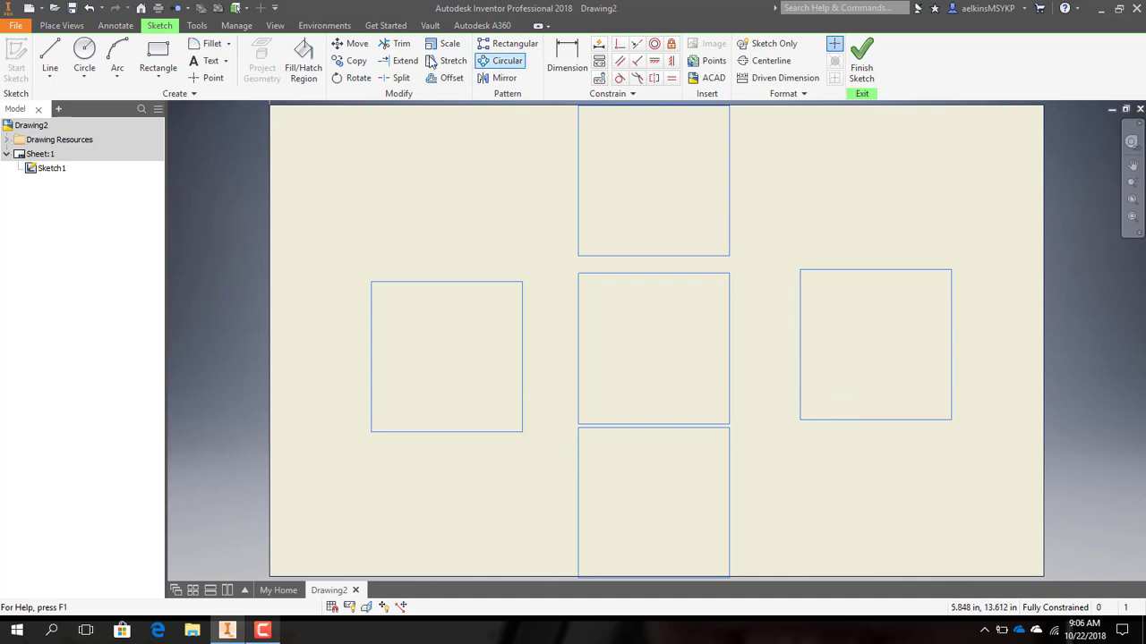
- Trim the shared edge of the centre and right squares, then undo it
left_click(395, 44)
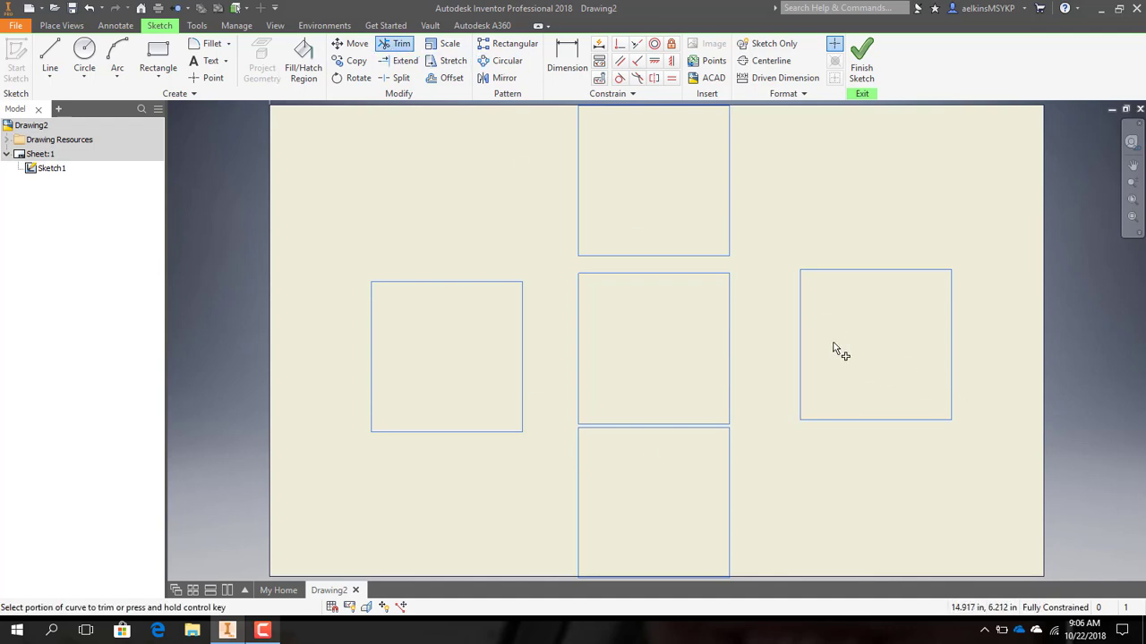
mouse_move(833, 349)
left_mouse_down()
mouse_move(727, 341)
mouse_move(808, 346)
left_mouse_up()
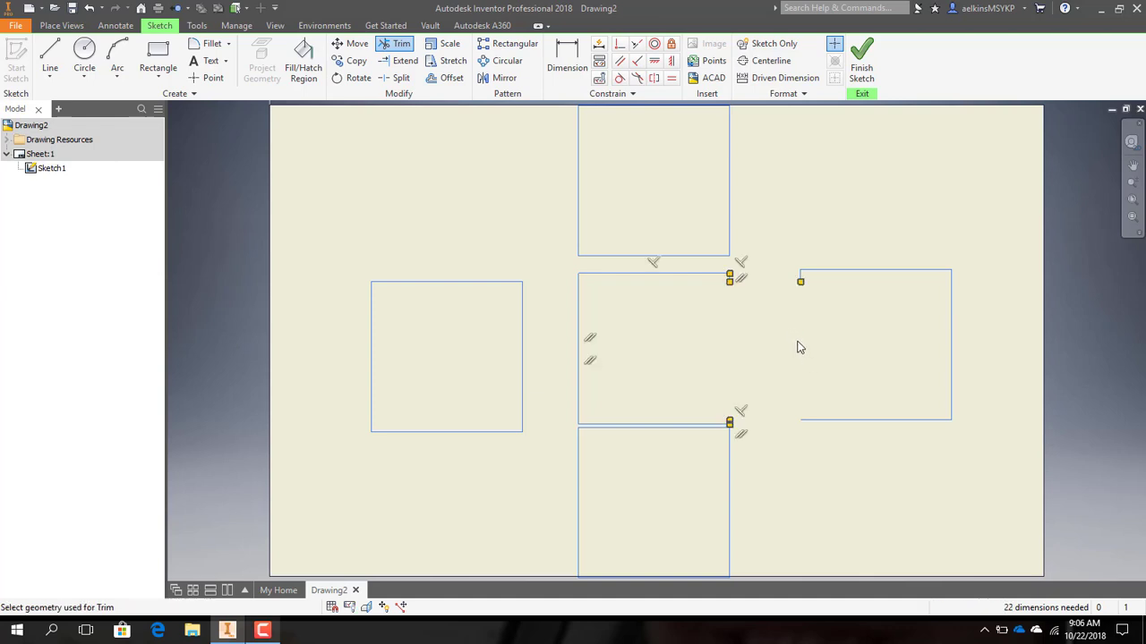
key("ctrl+z")
scroll(803, 332, "up", 5)
scroll(803, 325, "down", 4)
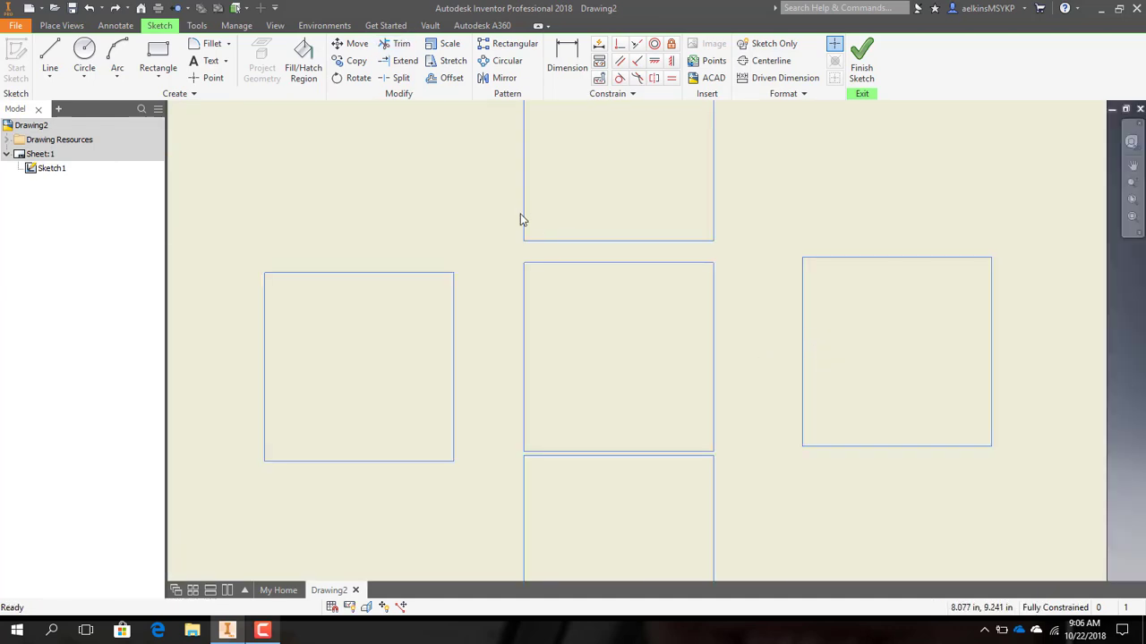
- Trim the right square's left edge, top square's bottom edge and left square's right edge
left_click(395, 44)
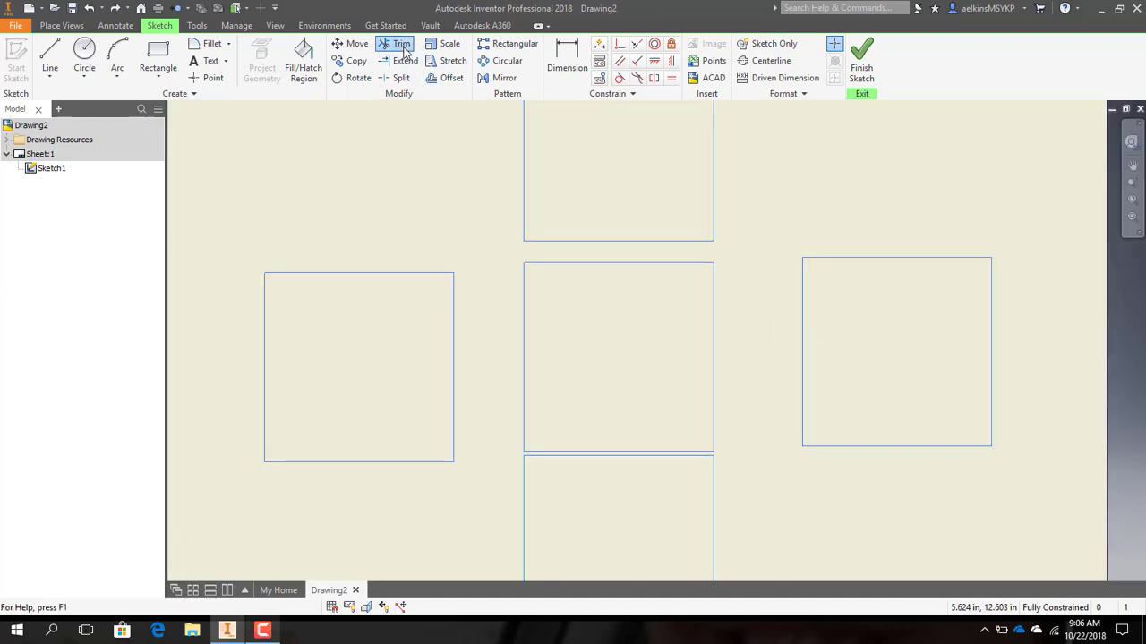
left_click_drag(824, 296, 775, 307)
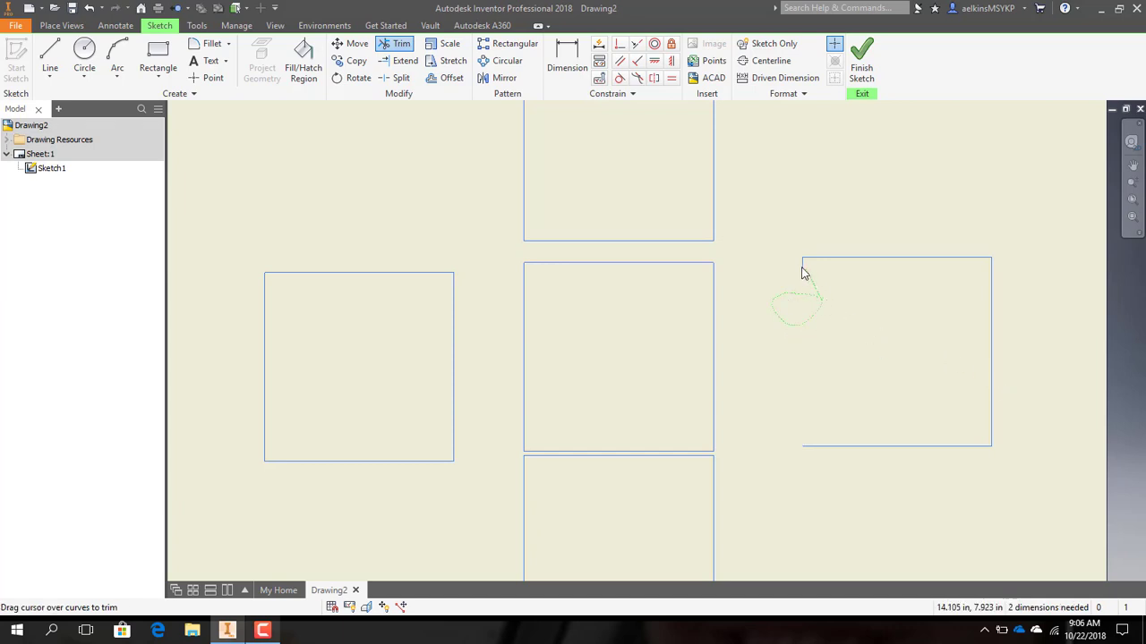
mouse_move(808, 268)
left_mouse_down()
mouse_move(796, 263)
mouse_move(800, 273)
left_mouse_up()
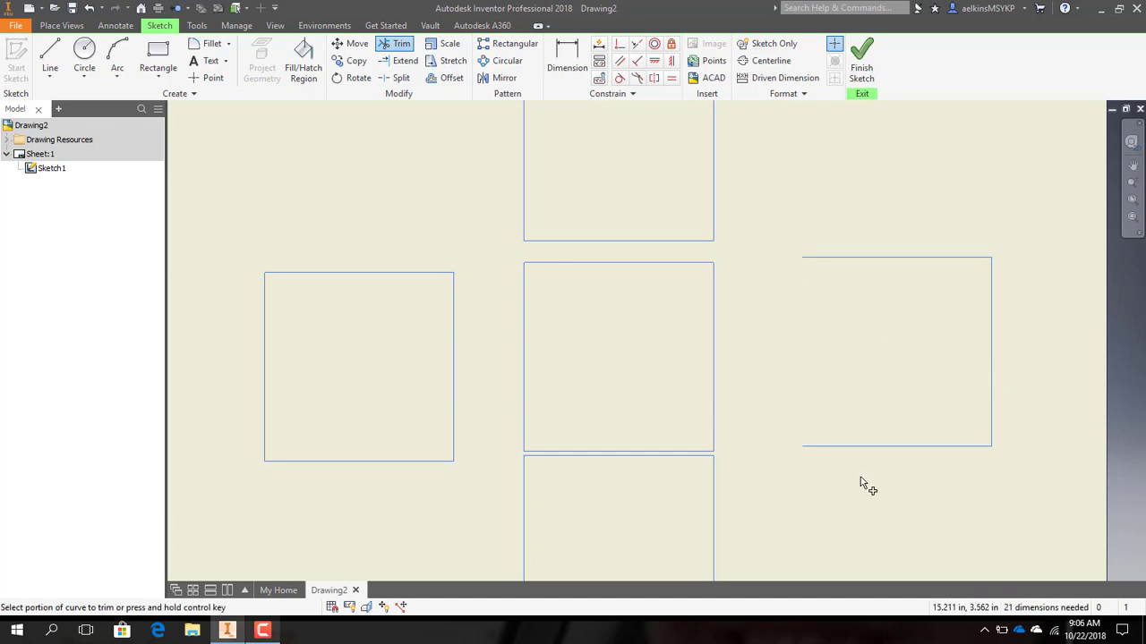
left_click_drag(678, 228, 672, 254)
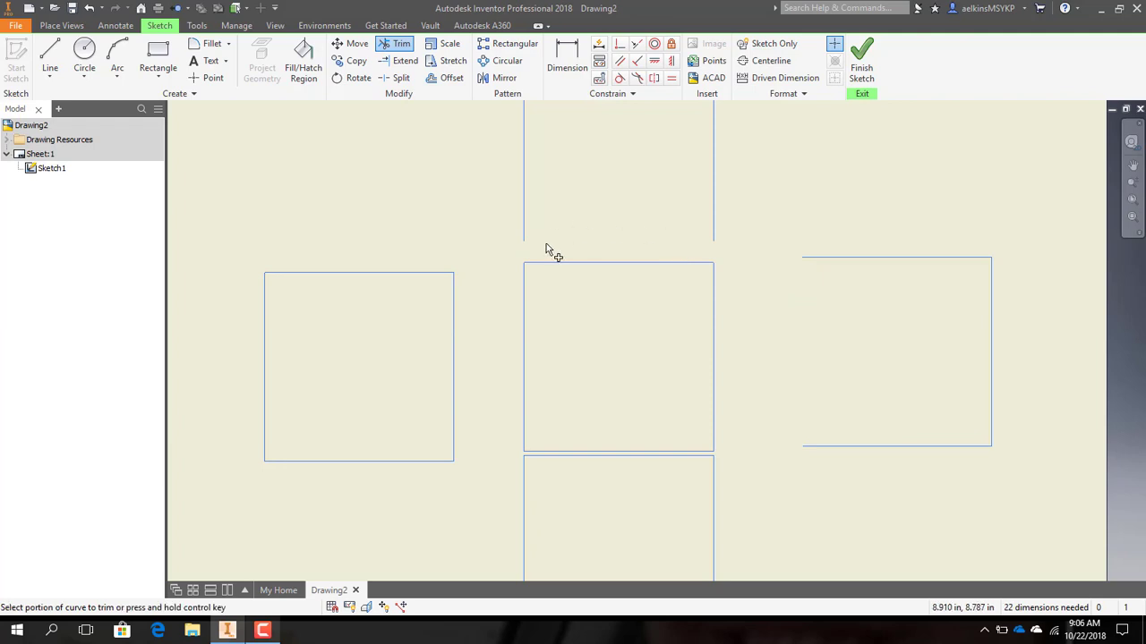
left_click_drag(444, 333, 474, 337)
left_click_drag(456, 448, 451, 454)
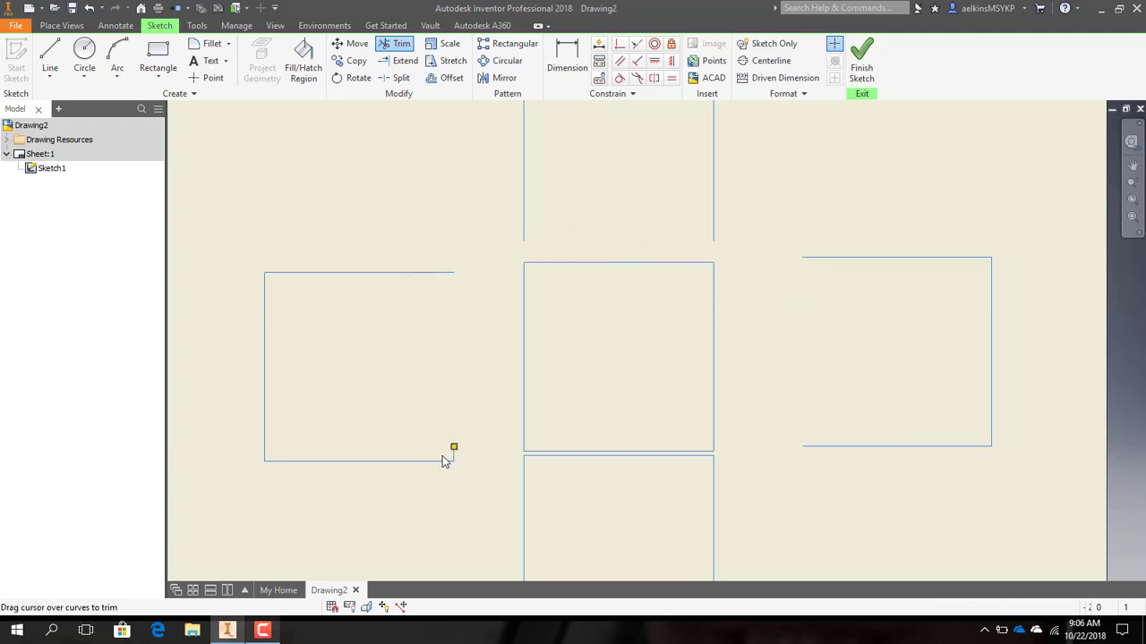
- Trim the doubled edge between the centre and bottom squares
scroll(456, 455, "down", 8)
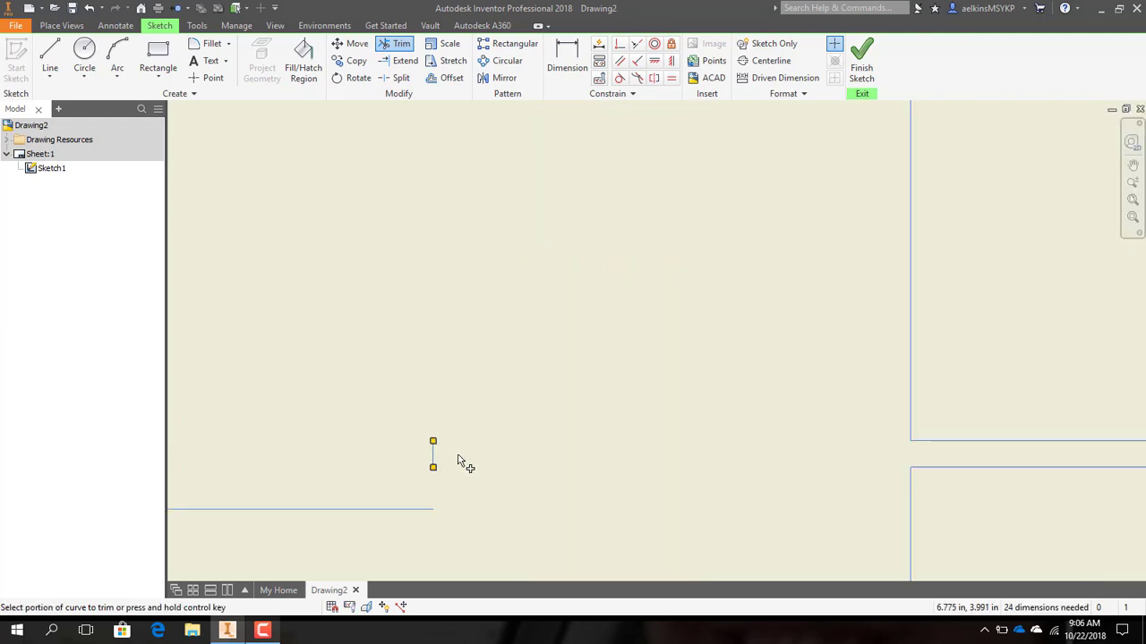
scroll(637, 490, "up", 10)
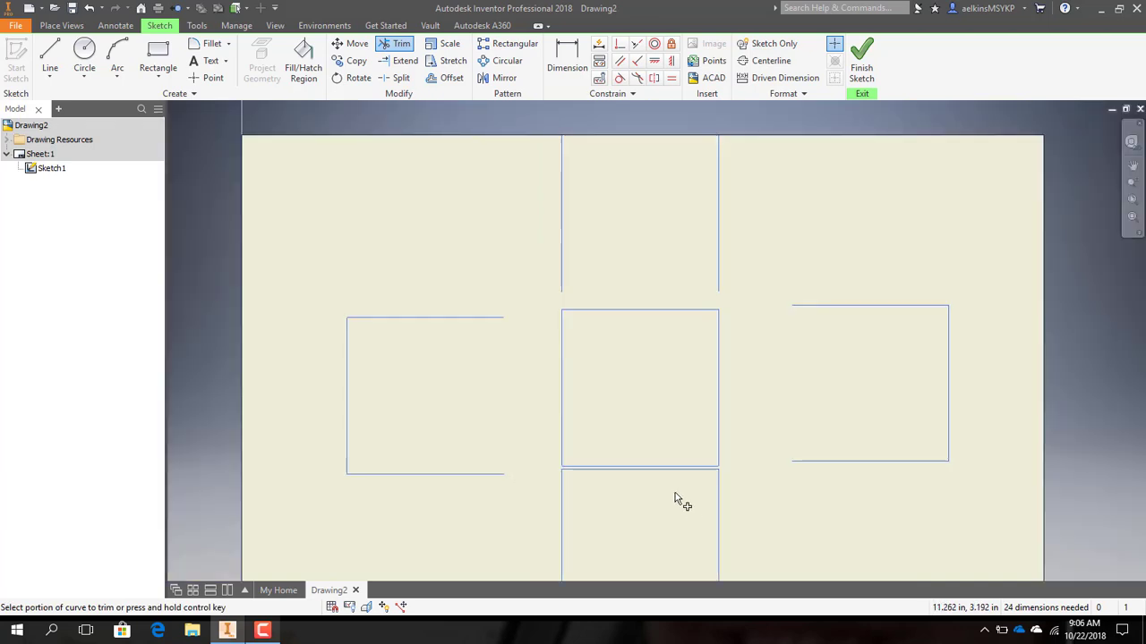
middle_click_drag(675, 500, 657, 323)
scroll(632, 307, "down", 3)
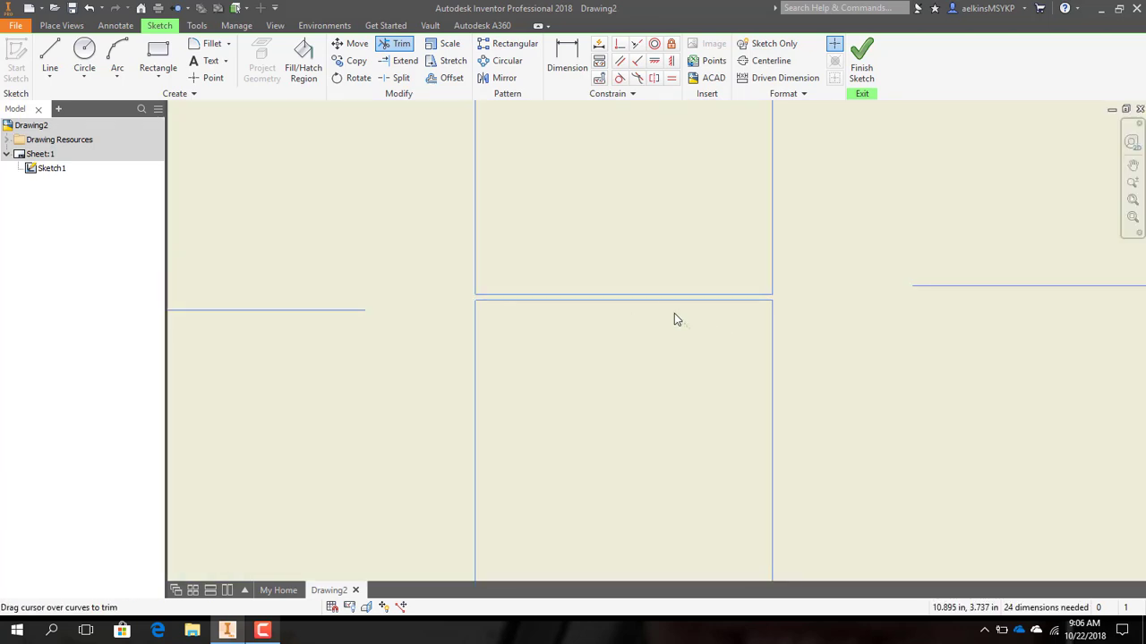
mouse_move(674, 320)
left_mouse_down()
mouse_move(668, 305)
mouse_move(662, 313)
left_mouse_up()
scroll(632, 409, "up", 5)
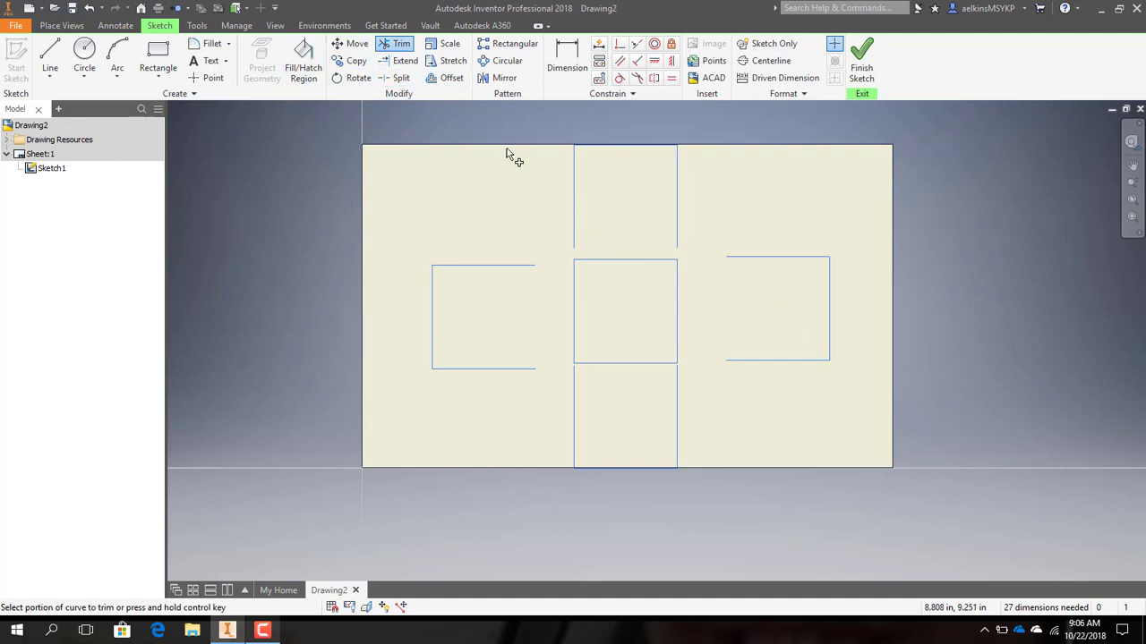
- Move the open right square so its lower-left corner snaps against the centre square
left_click(347, 44)
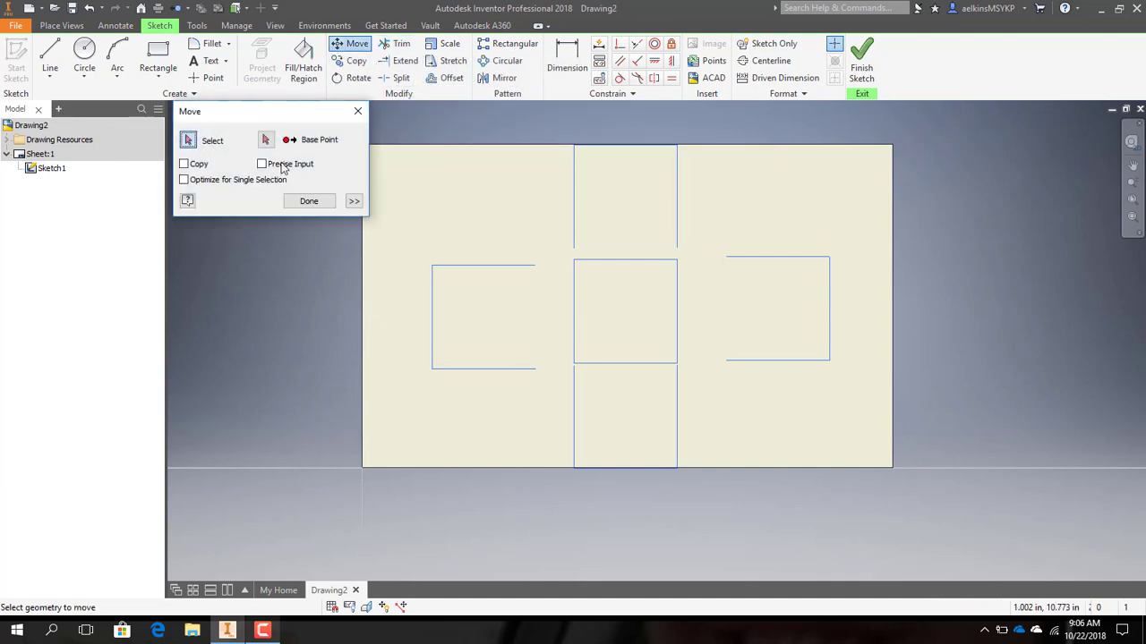
left_click_drag(877, 398, 721, 218)
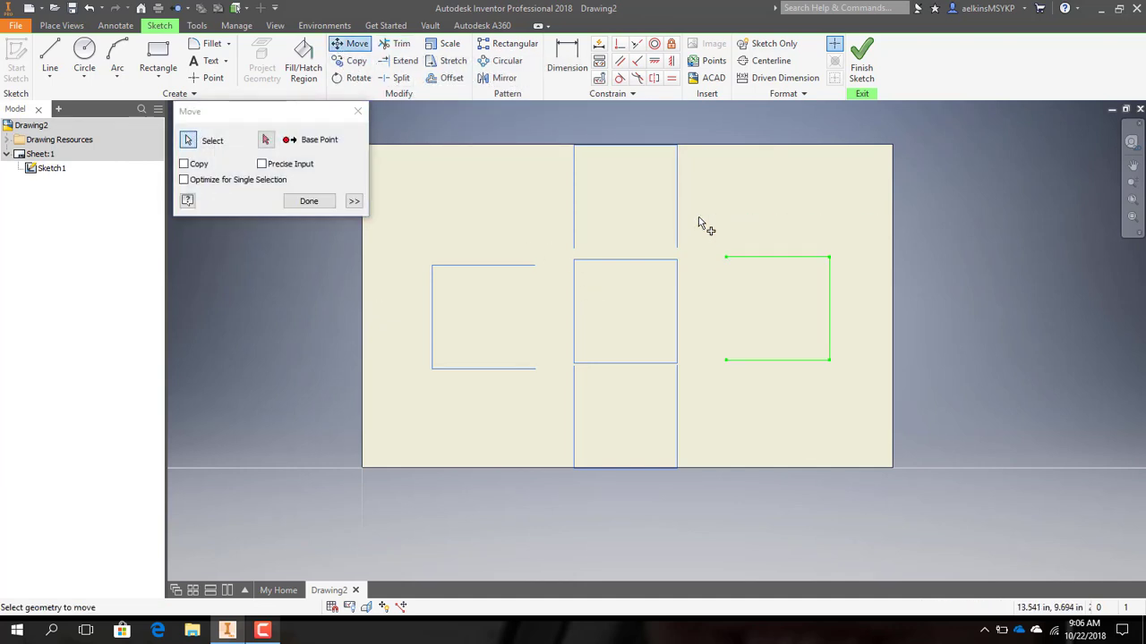
left_click(265, 140)
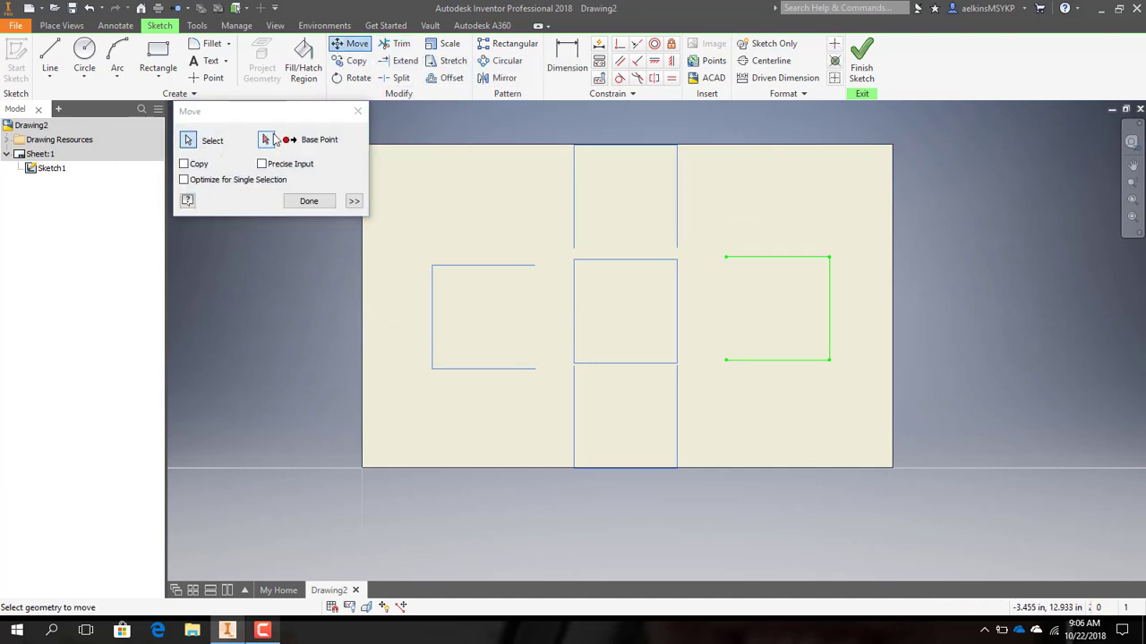
left_click(726, 361)
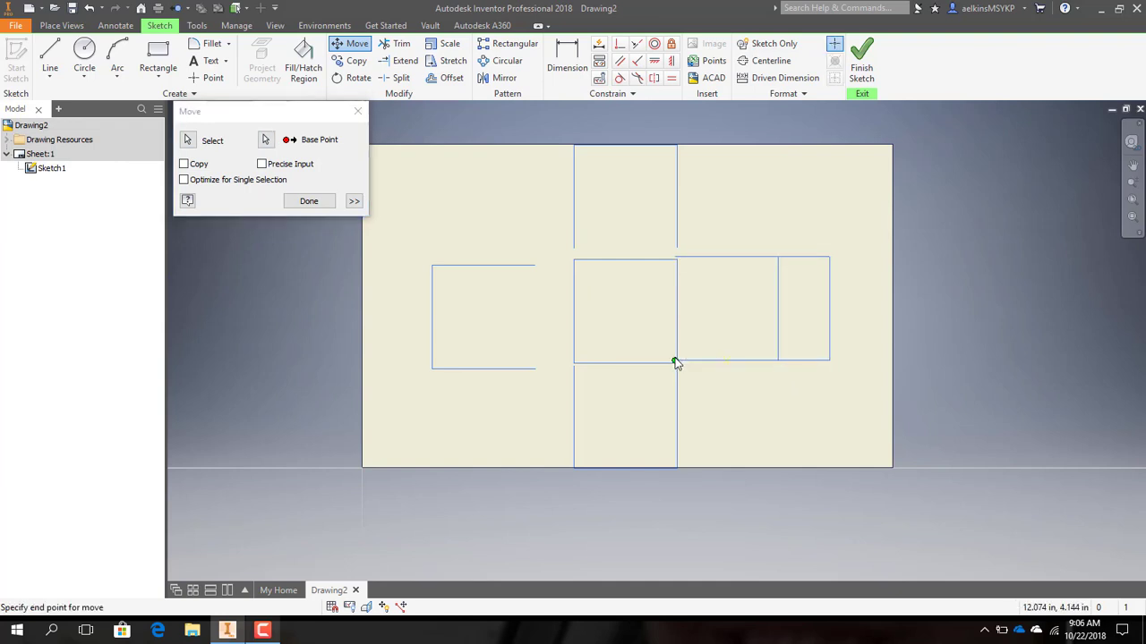
scroll(679, 368, "up", 5)
left_click(685, 378)
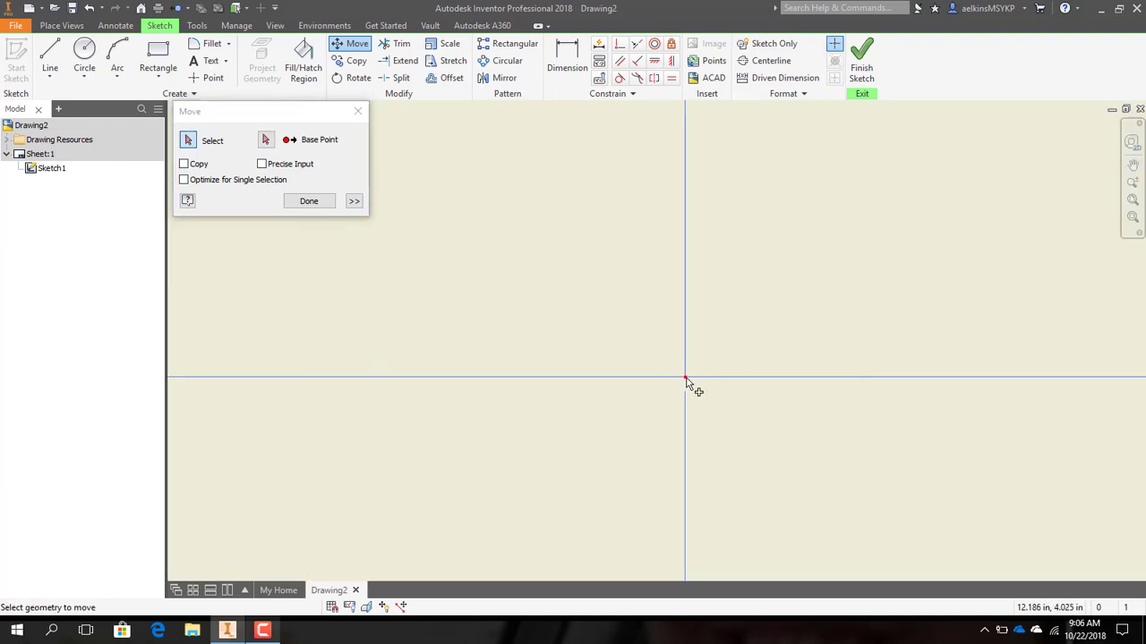
scroll(686, 394, "down", 5)
scroll(689, 412, "up", 2)
scroll(707, 443, "down", 1)
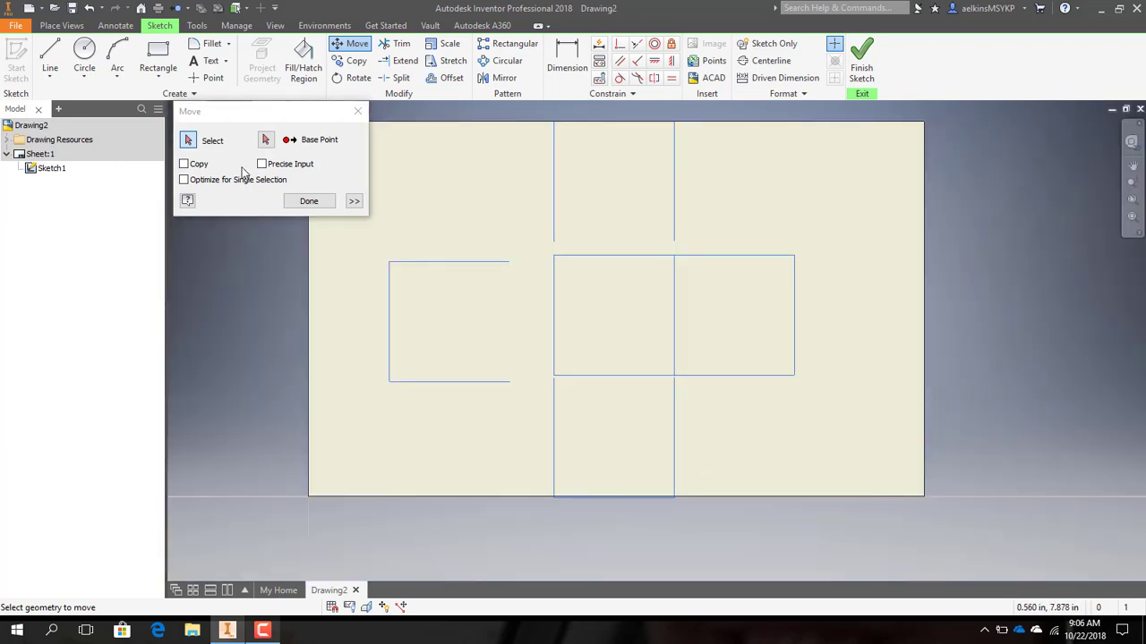
- Select the bottom square's lines and pan the view right and down
left_click(186, 141)
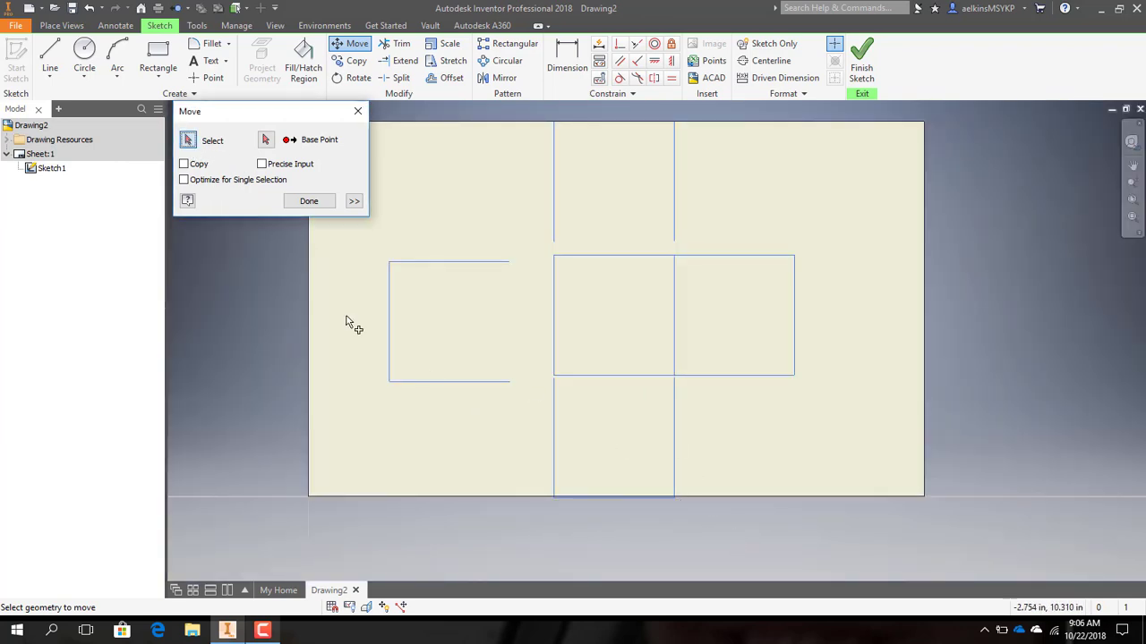
left_click_drag(749, 525, 499, 398)
scroll(577, 416, "up", 5)
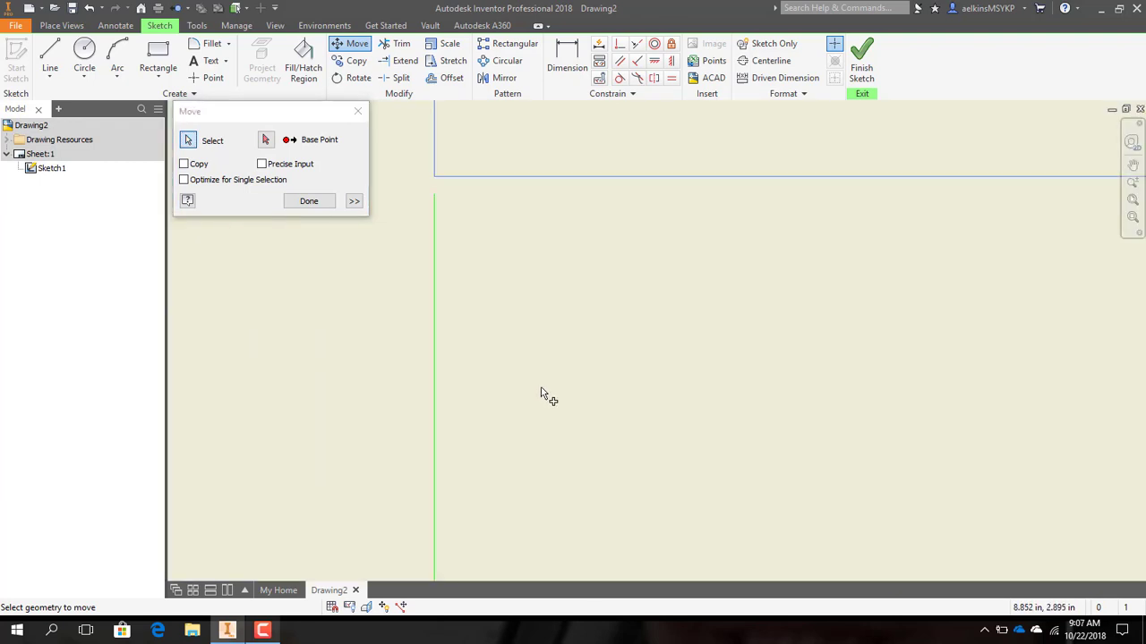
left_click(266, 139)
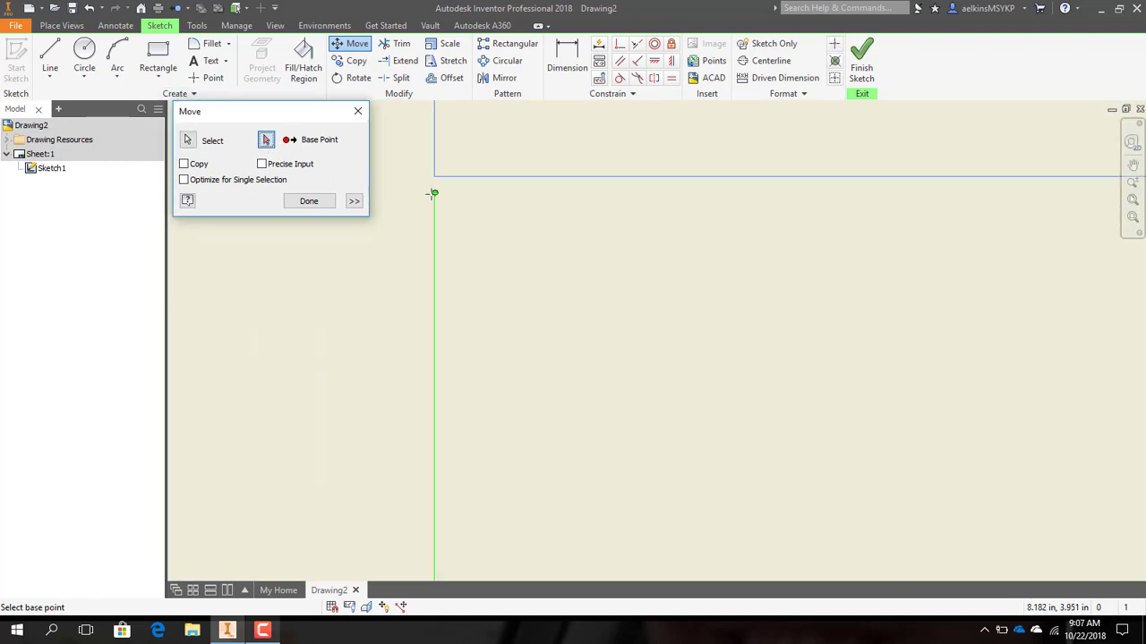
key("F2")
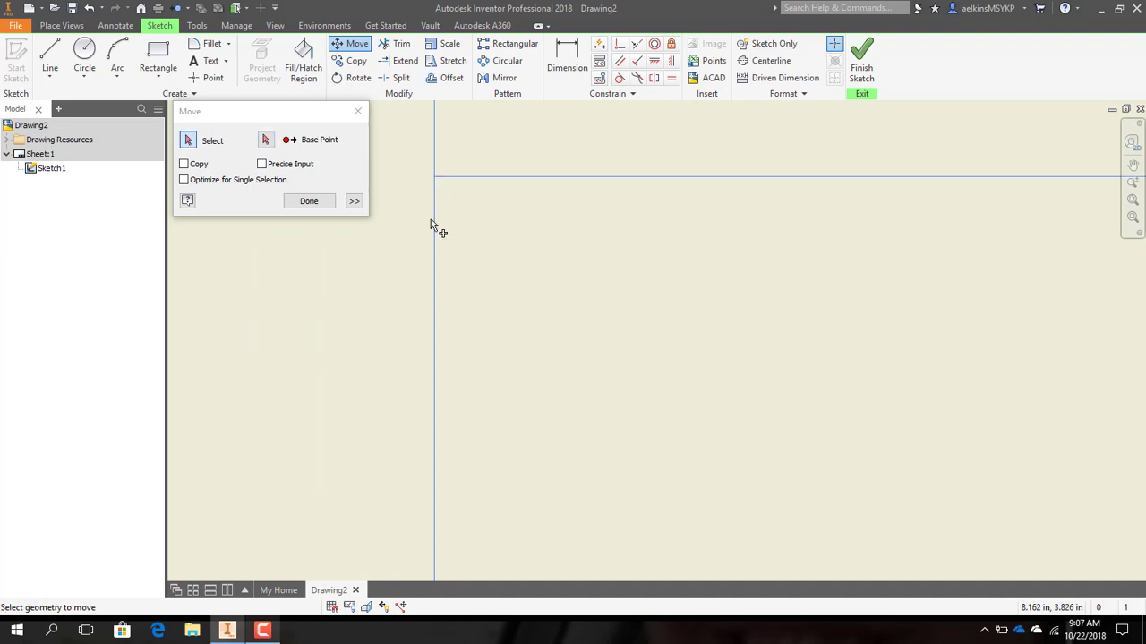
scroll(498, 249, "down", 3)
left_click_drag(498, 250, 714, 374)
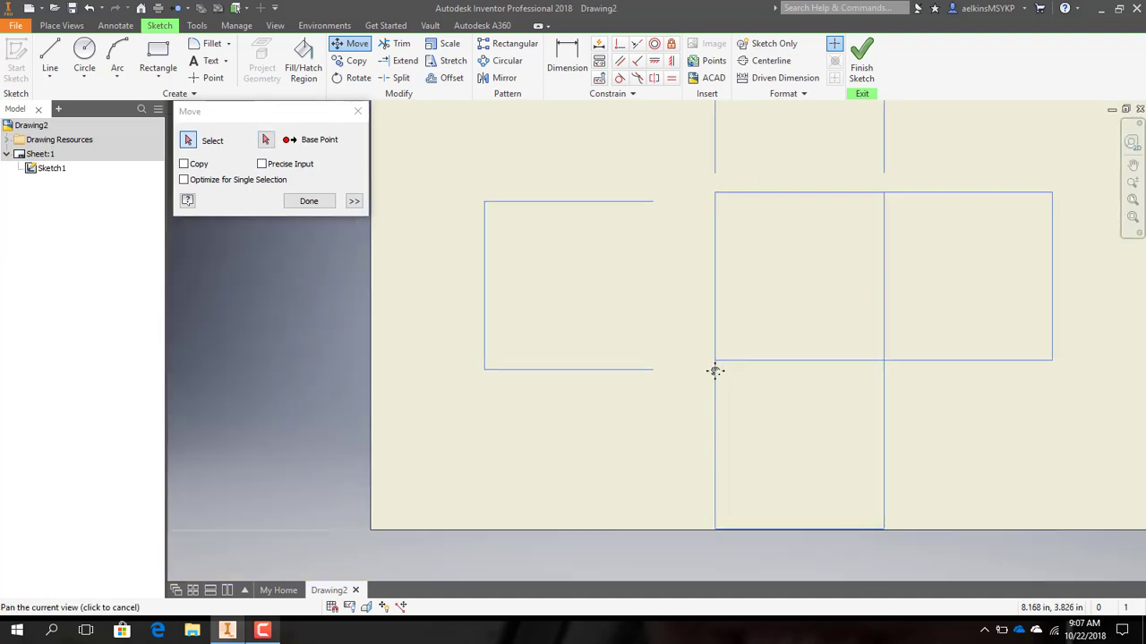
left_click(188, 143)
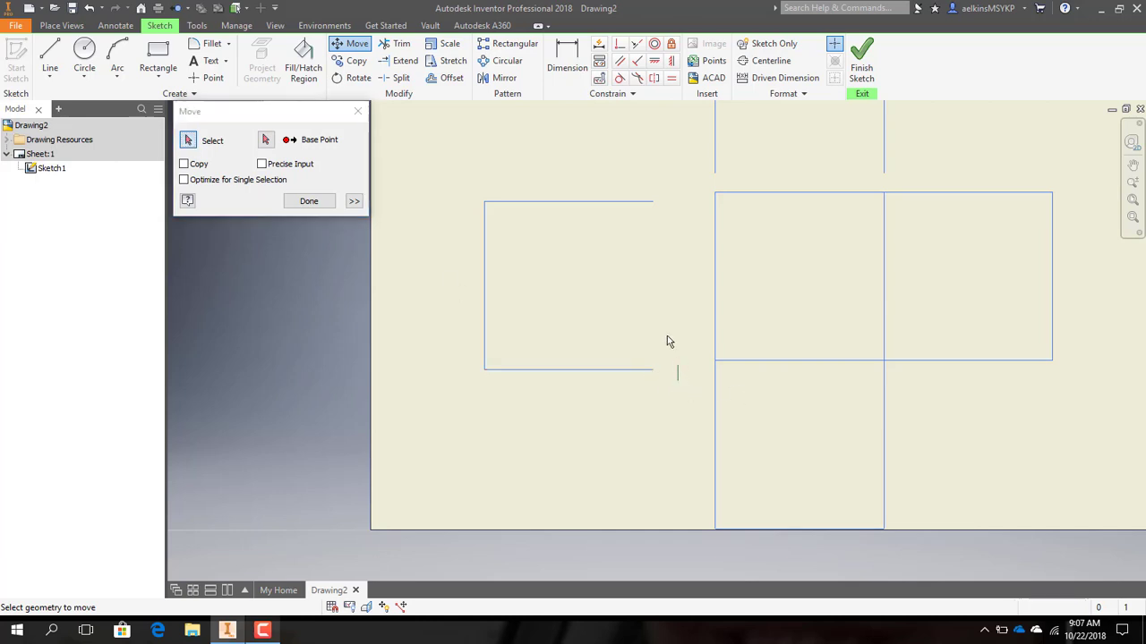
- Move the left and top open outlines flush against the centre square
left_click_drag(678, 379, 452, 169)
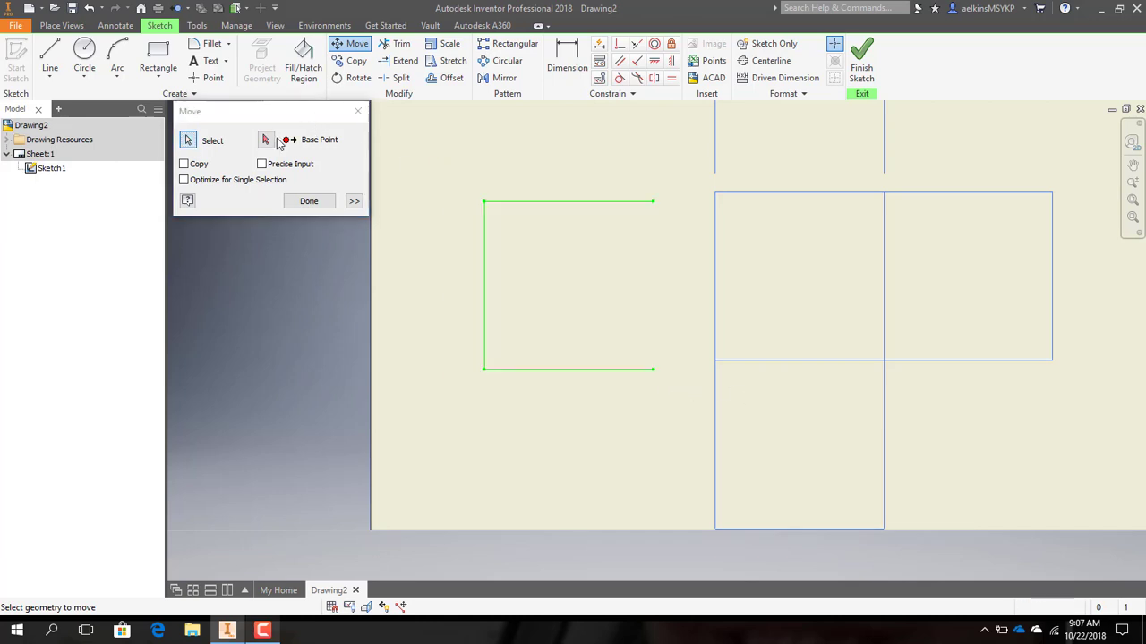
left_click(652, 370)
left_click(714, 361)
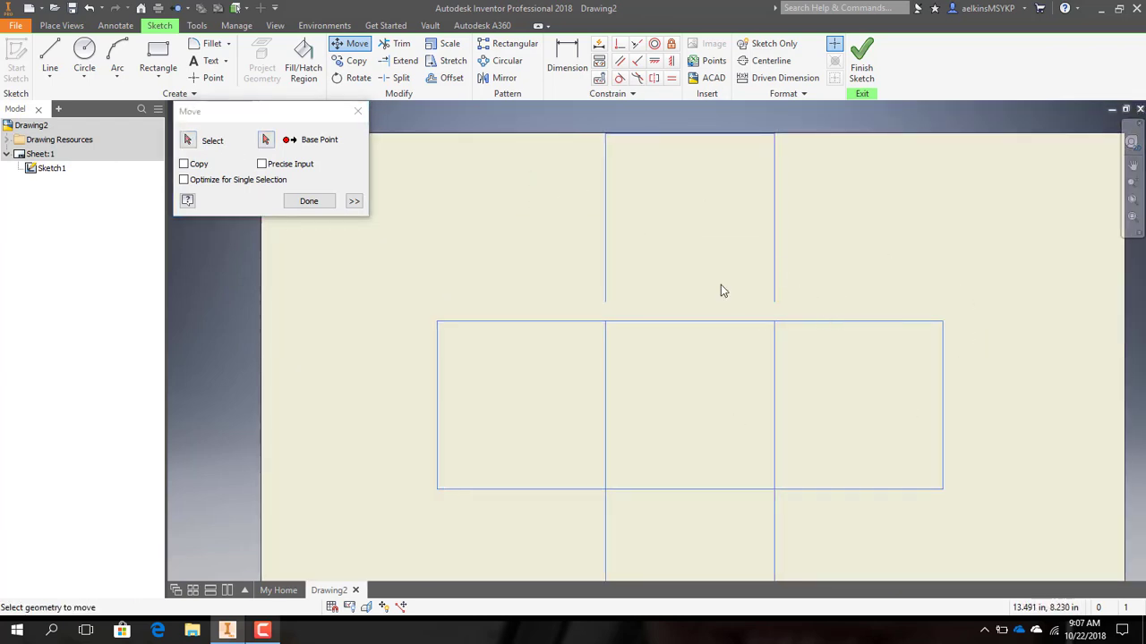
left_click(188, 141)
left_click(814, 297)
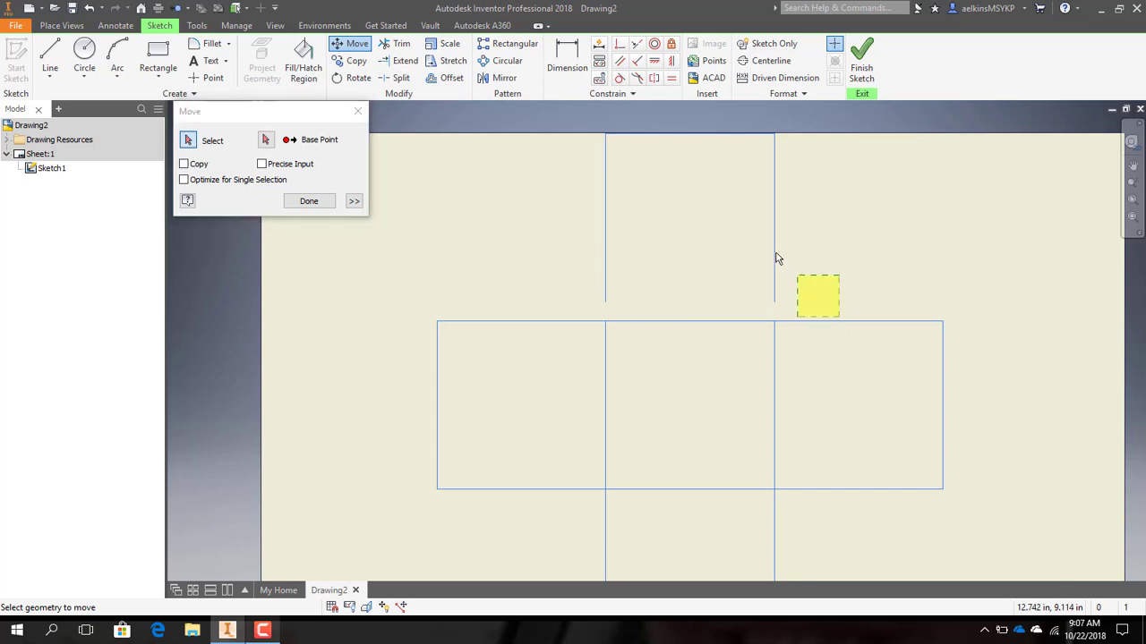
left_click_drag(777, 258, 537, 116)
left_click(266, 139)
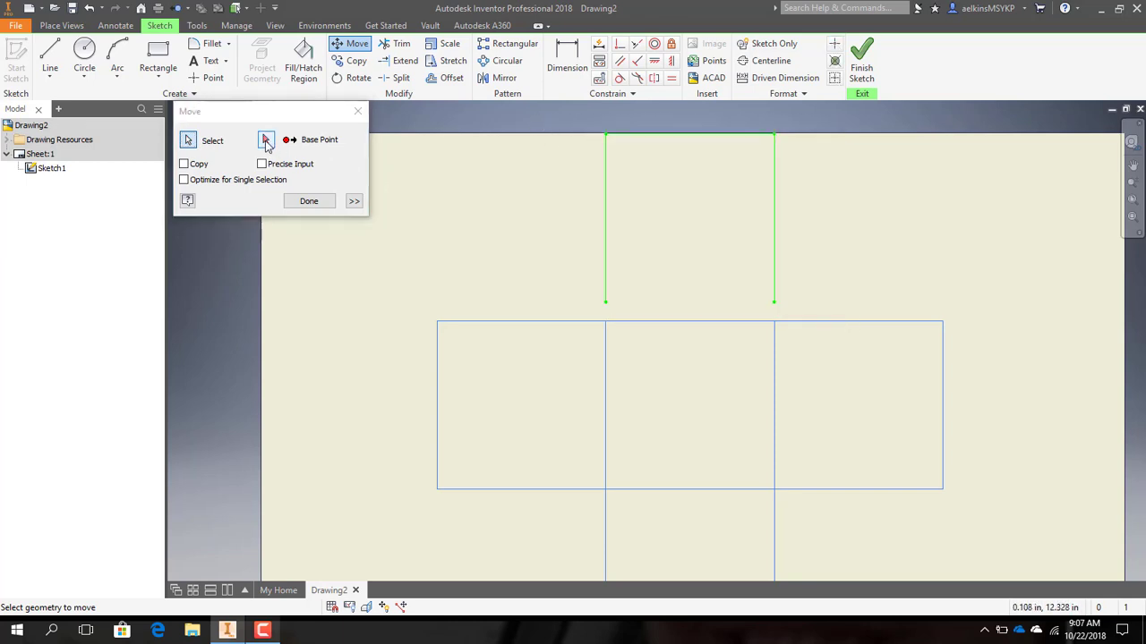
left_click(774, 302)
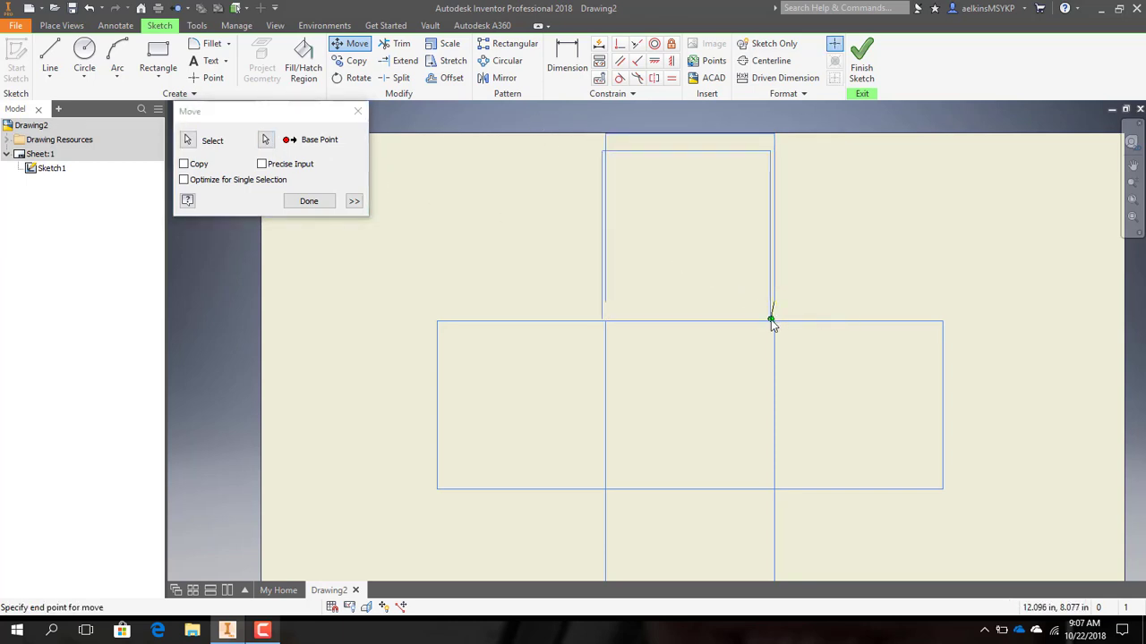
left_click(774, 324)
left_click(308, 201)
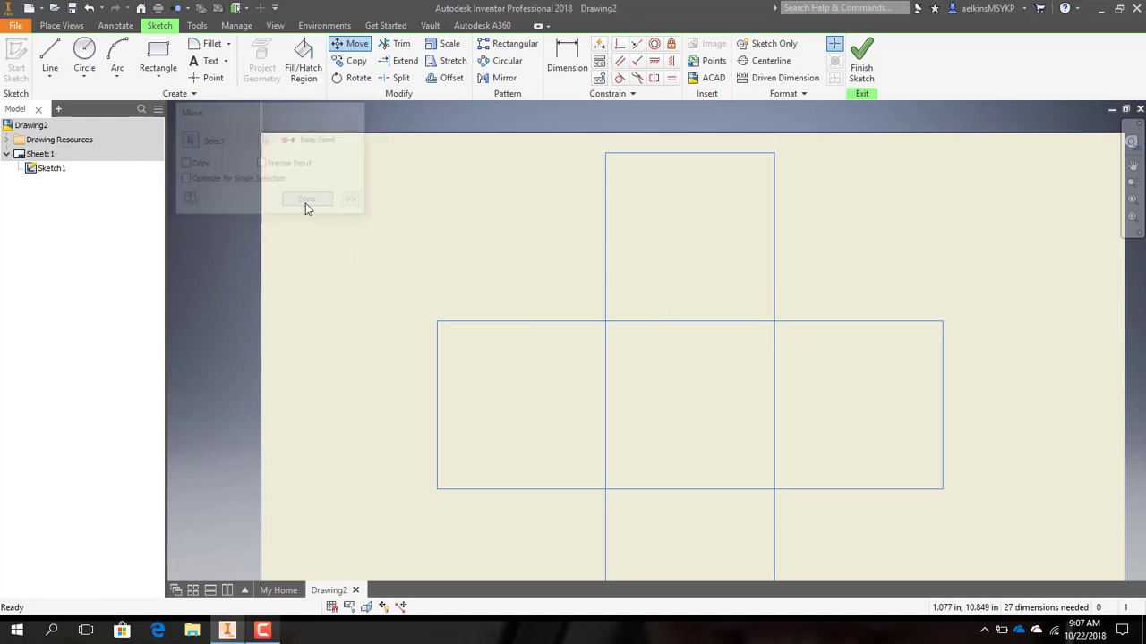
- Move the whole cross net slightly up and left from its top-left corner, relaxing constraints
left_click(263, 631)
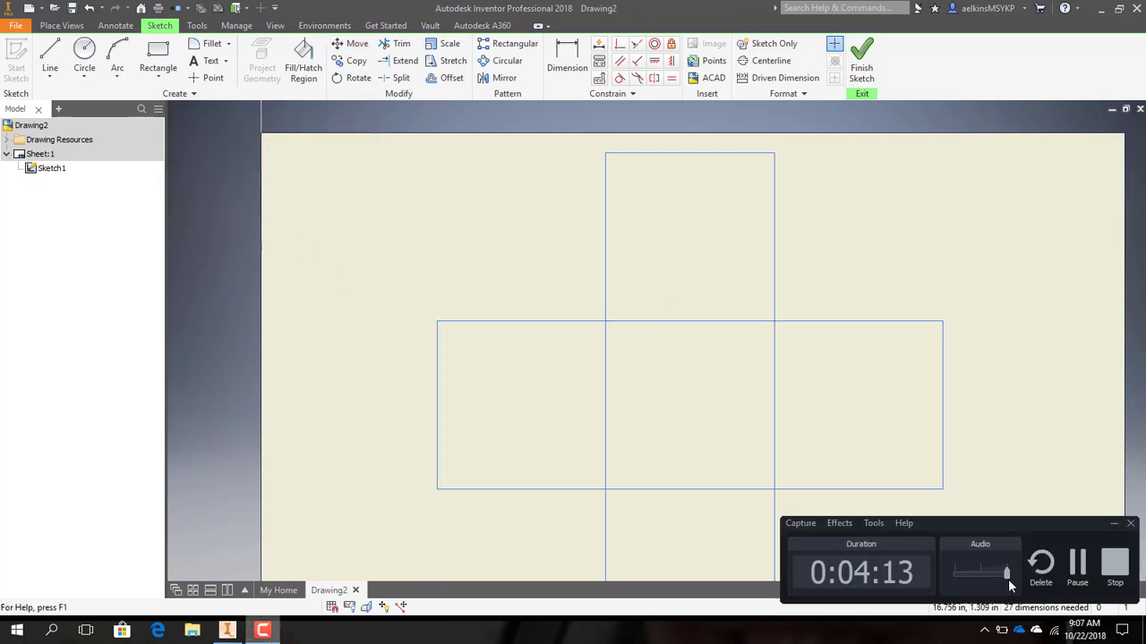
left_click(1077, 562)
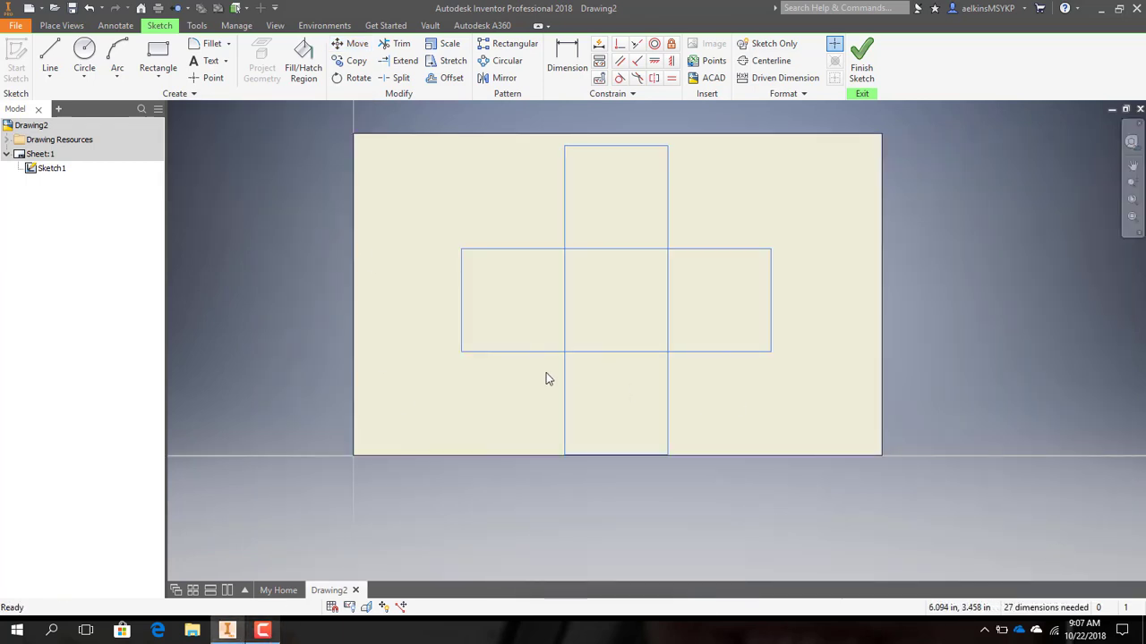
mouse_move(775, 467)
left_mouse_down()
mouse_move(775, 365)
mouse_move(373, 99)
mouse_move(416, 172)
left_mouse_up()
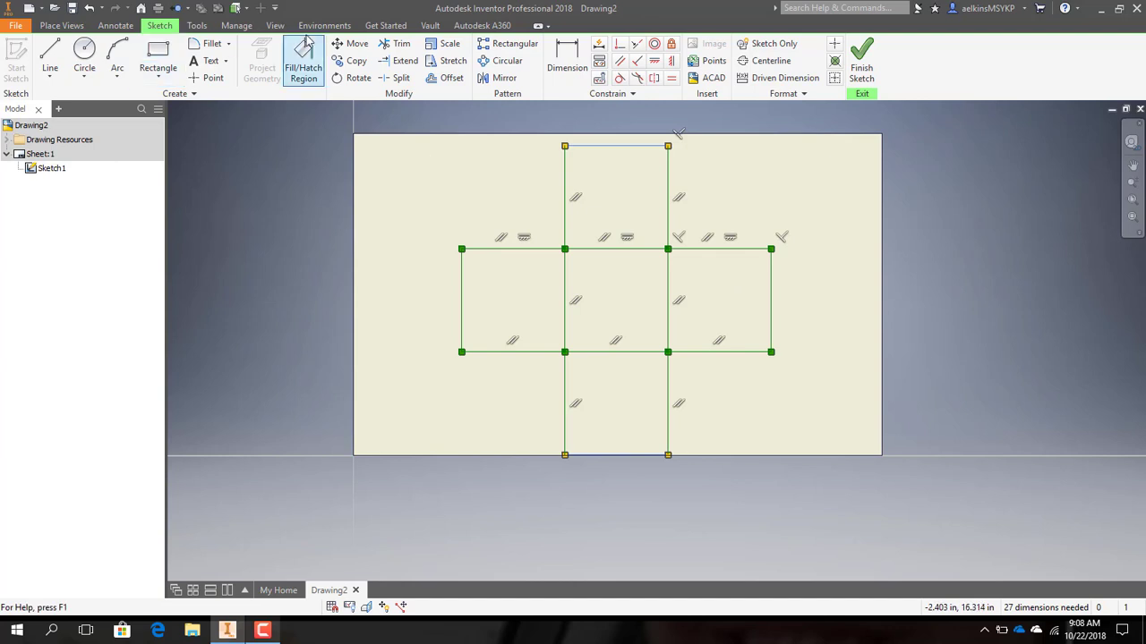
left_click(351, 43)
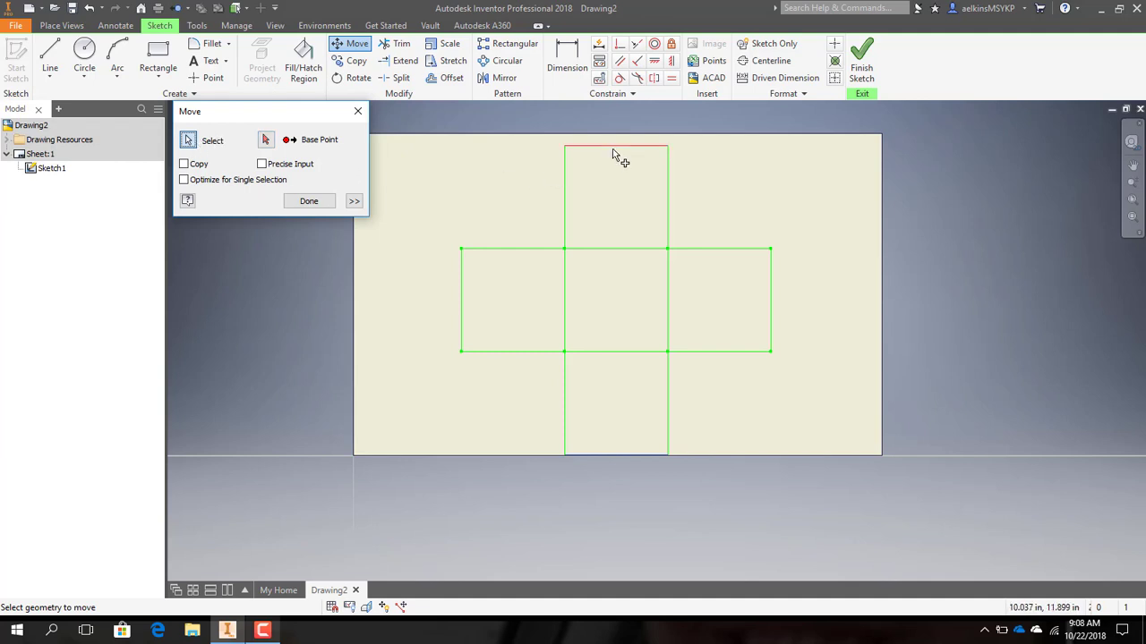
left_click(559, 193)
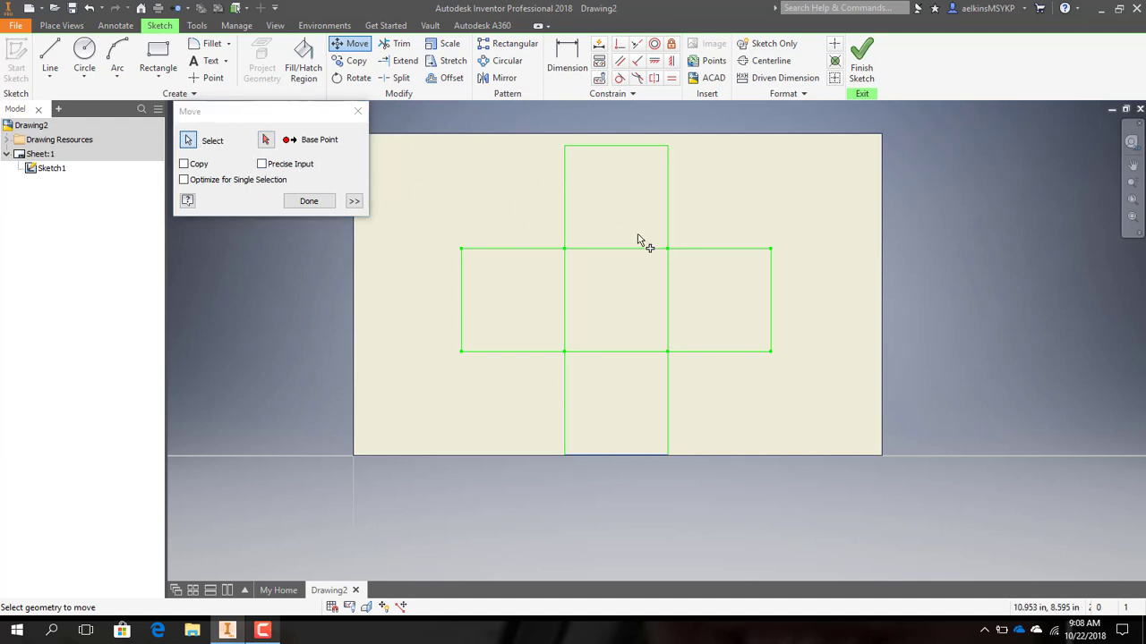
left_click(264, 142)
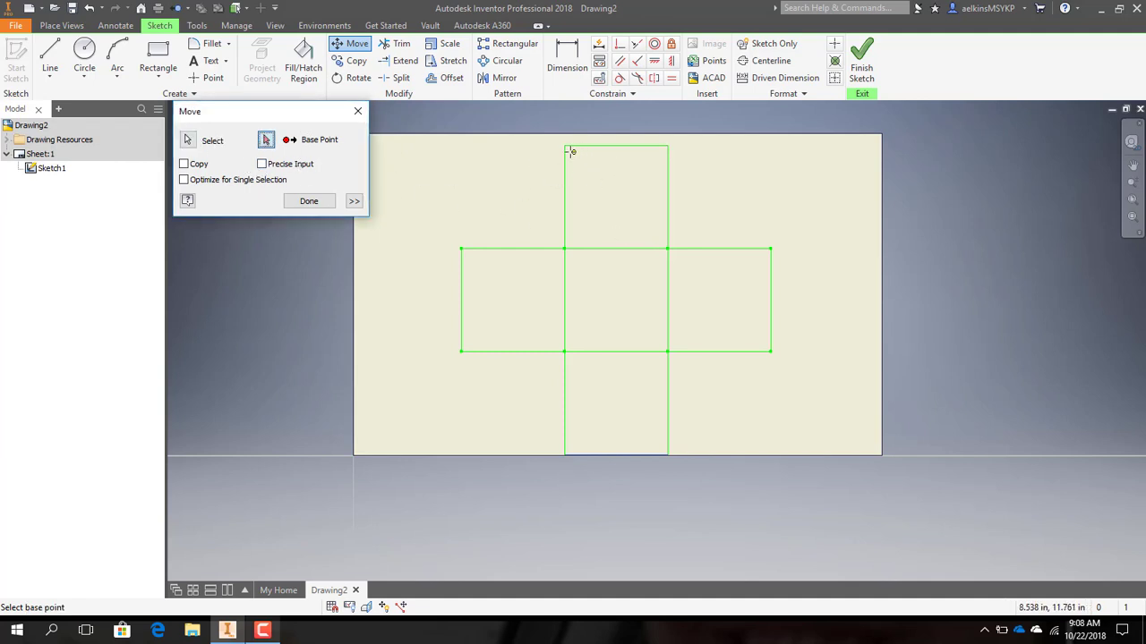
left_click(564, 146)
left_click(486, 342)
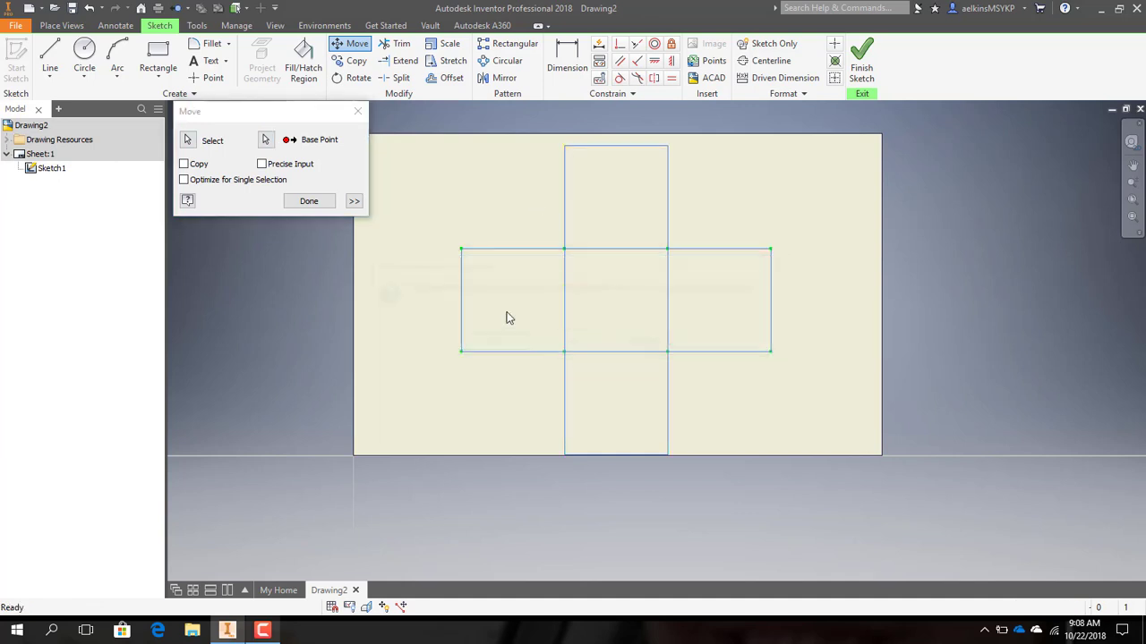
left_click(560, 141)
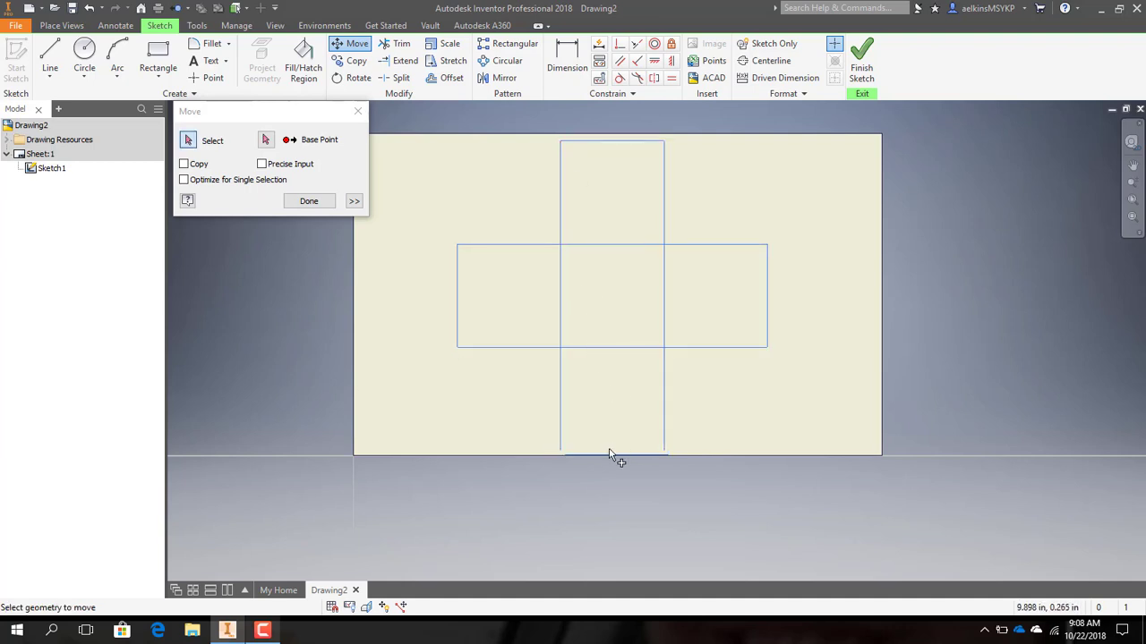
key("Escape")
scroll(616, 453, "up", 2)
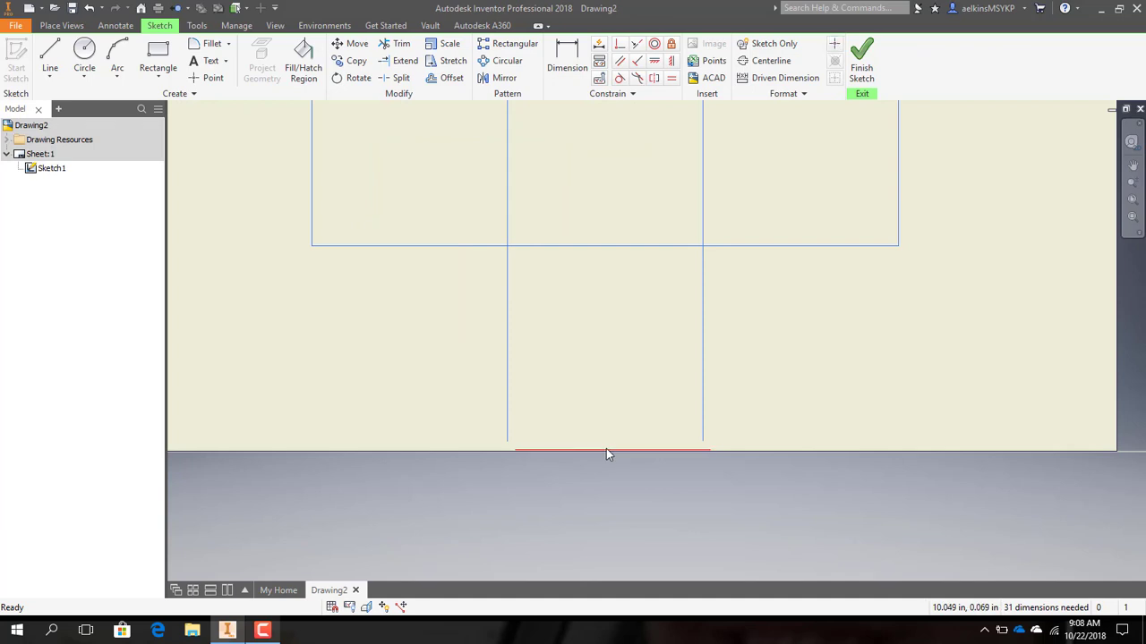
- Draw a line joining the bottom ends of the lower square's two sides
scroll(537, 409, "down", 3)
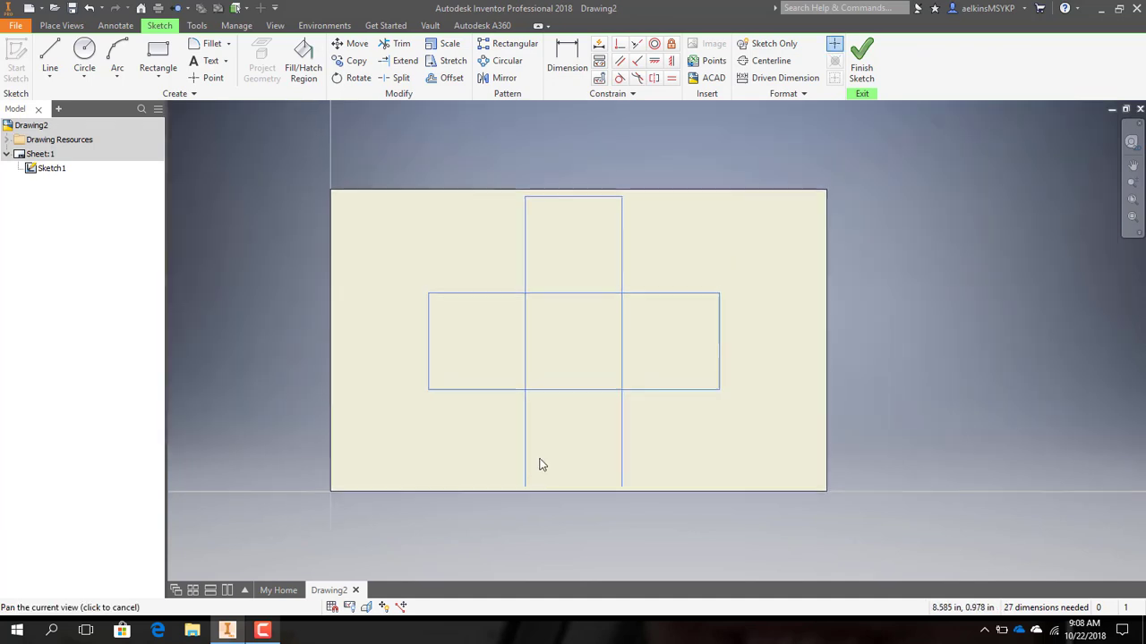
scroll(540, 463, "up", 2)
left_click(49, 56)
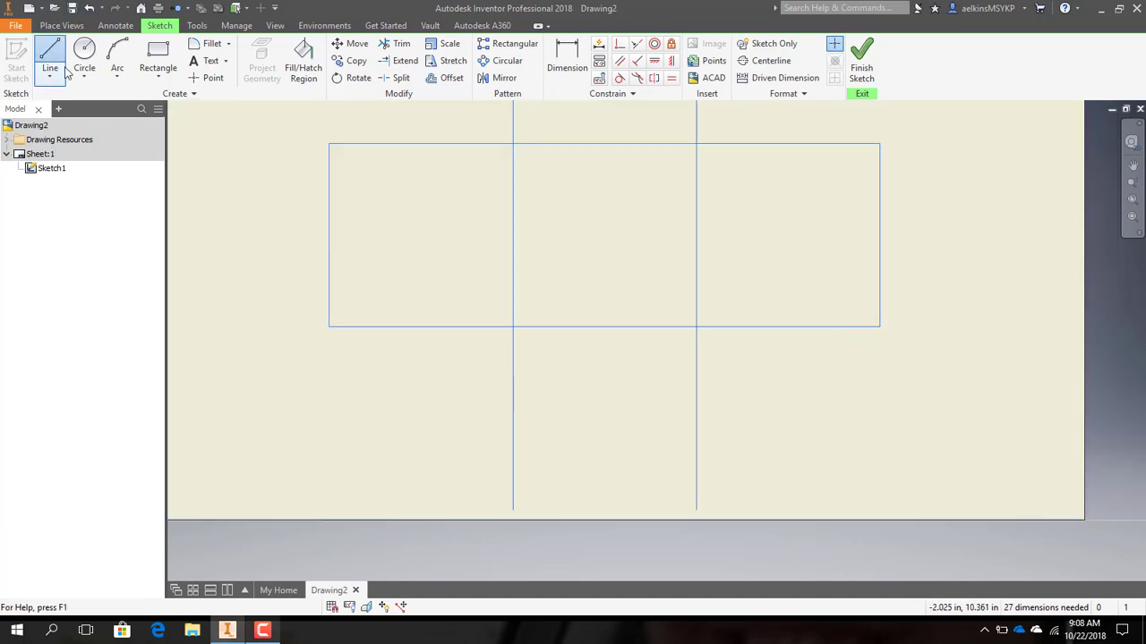
left_click(513, 510)
left_click(696, 510)
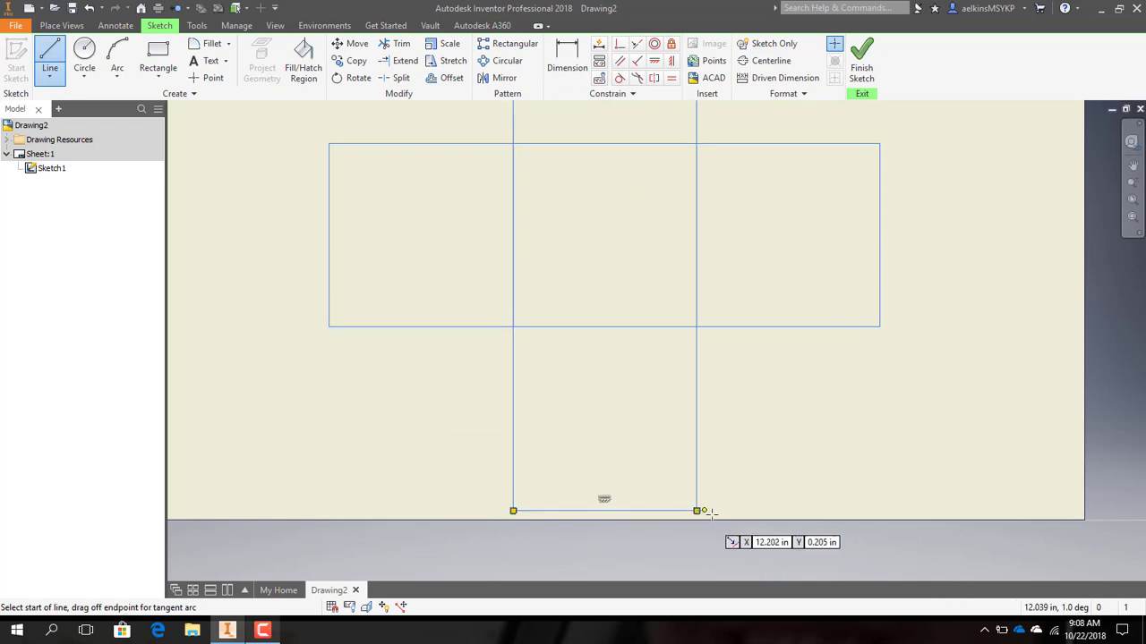
key("Escape")
mouse_move(375, 391)
middle_mouse_down()
mouse_move(399, 450)
mouse_move(391, 391)
mouse_move(324, 311)
mouse_move(501, 376)
mouse_move(432, 323)
middle_mouse_up()
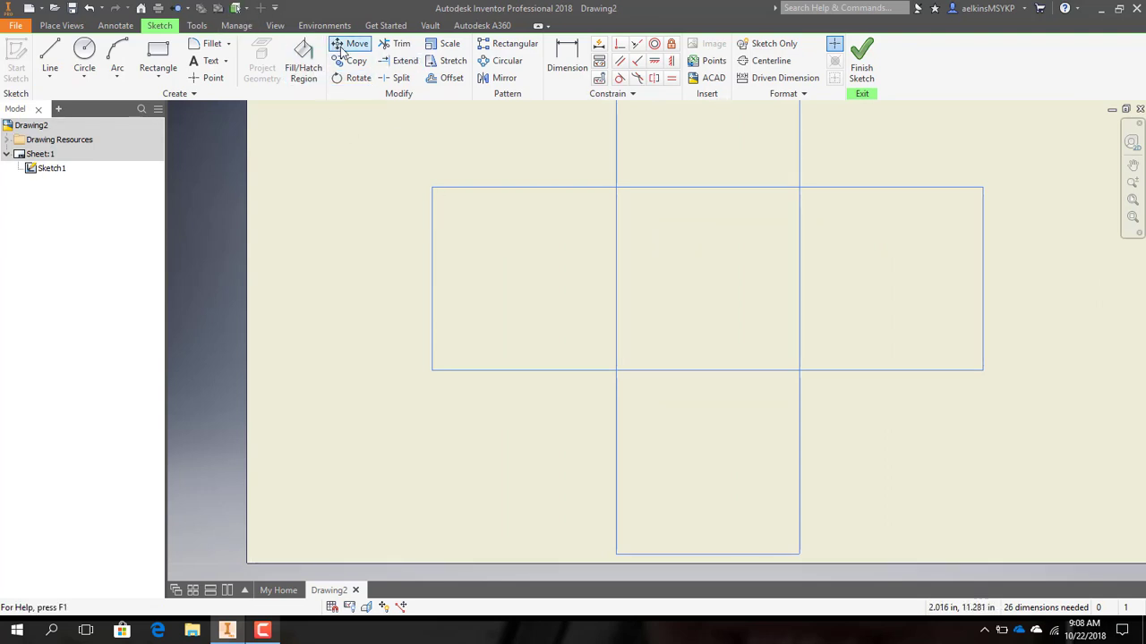
scroll(483, 222, "down", 4)
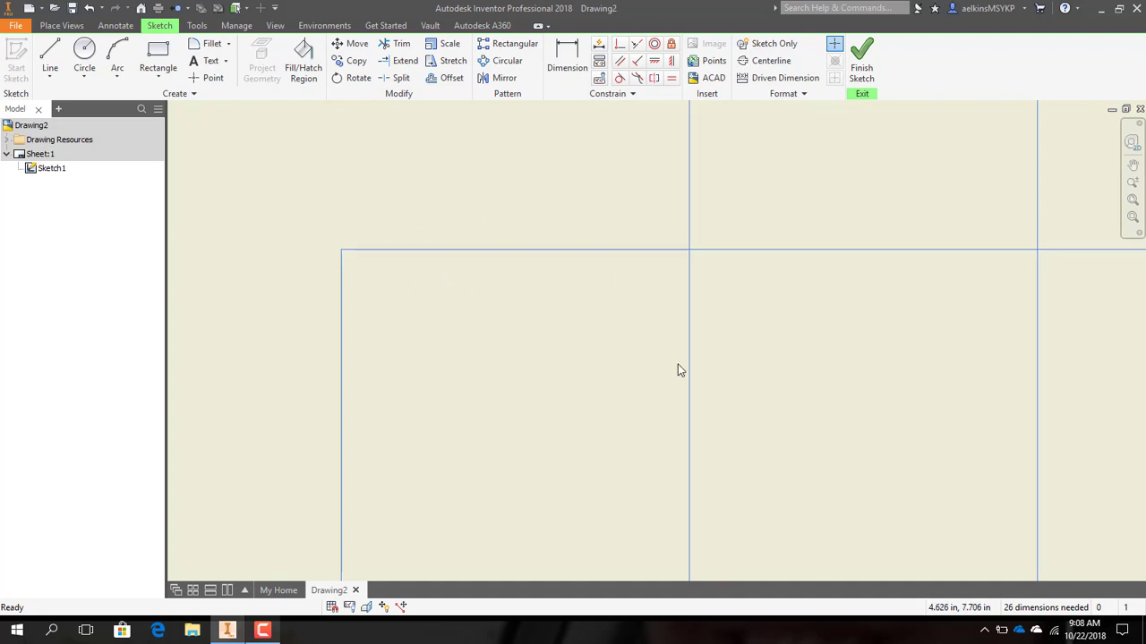
- From the left square's top-left corner, draw notch lines of 0.75 in, 0.125 in down, and 0.75 in across
left_click(49, 52)
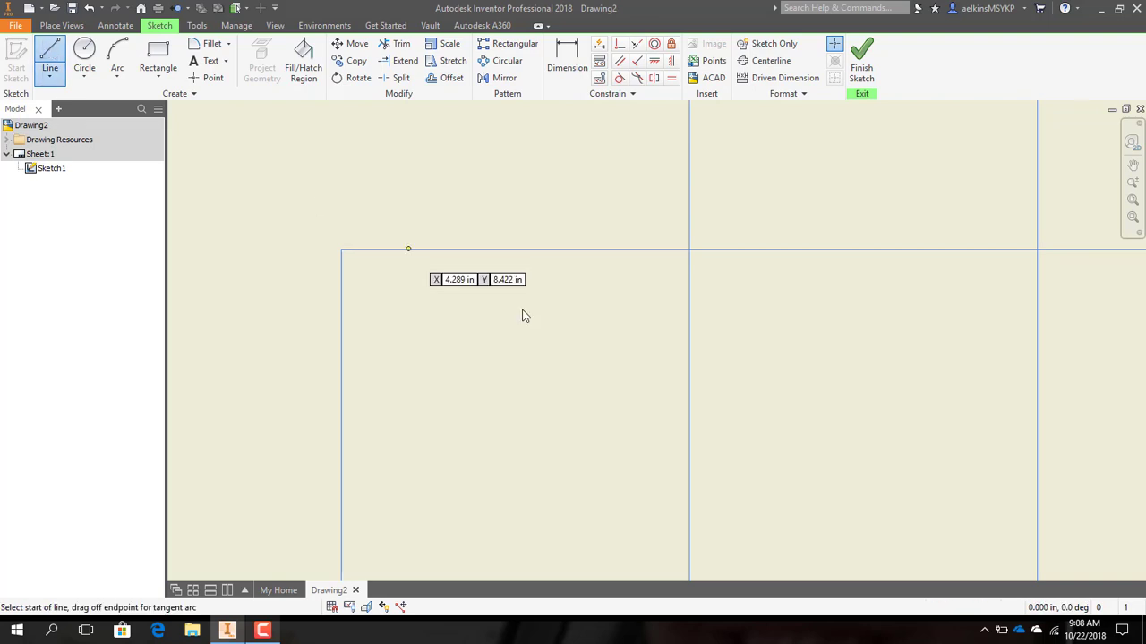
left_click(341, 250)
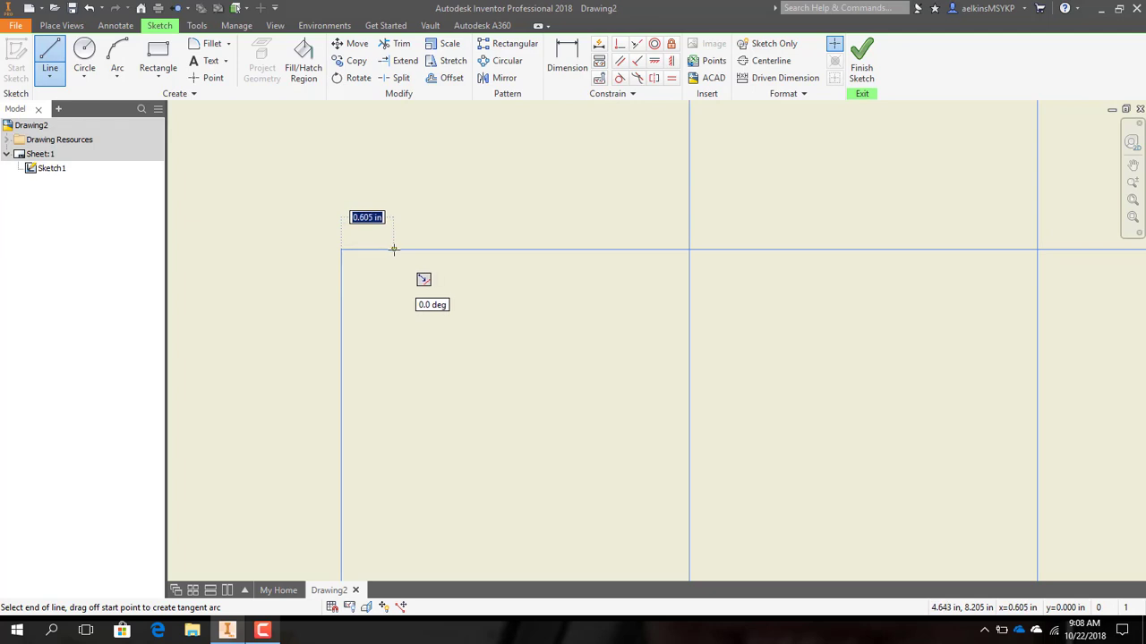
type(".75")
key("Return")
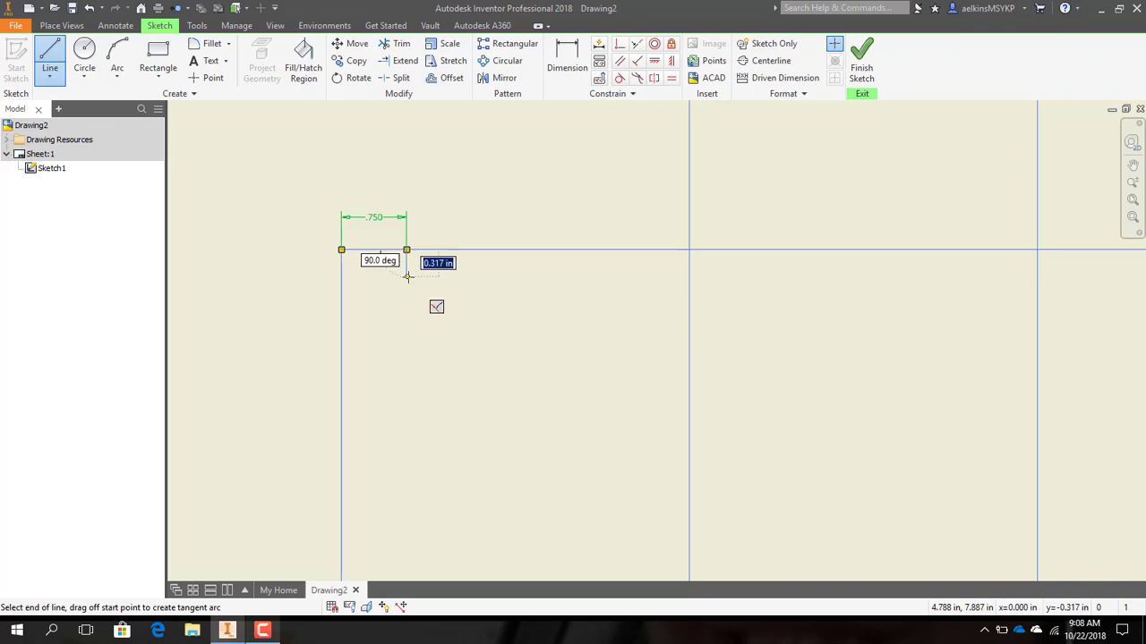
type(".")
type("/8")
key("Return")
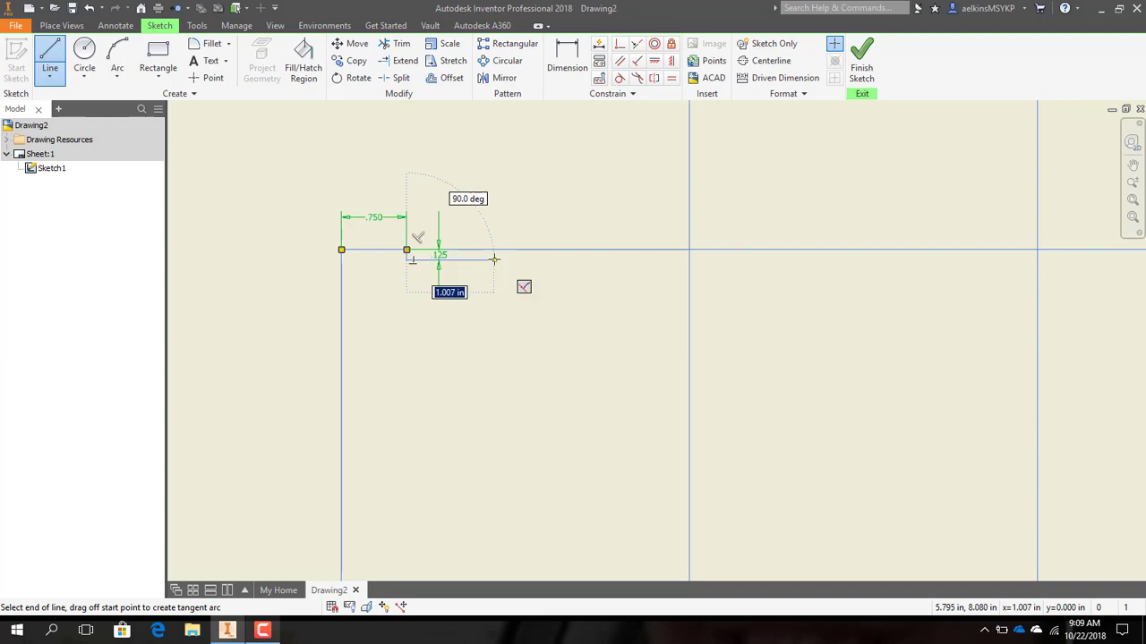
type(".")
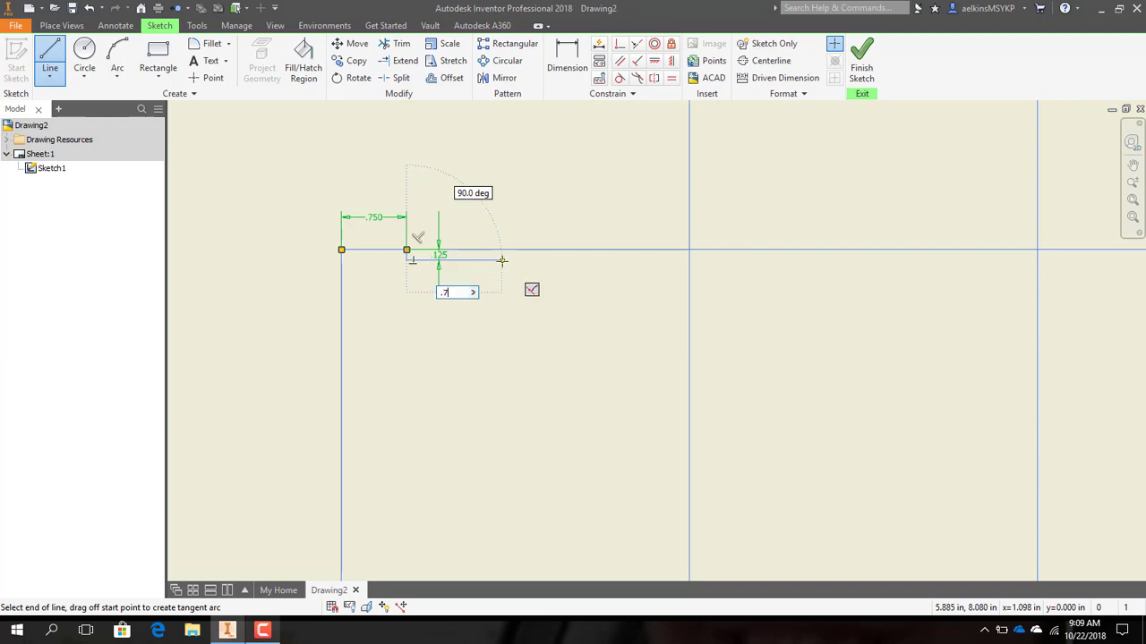
type("75")
key("Return")
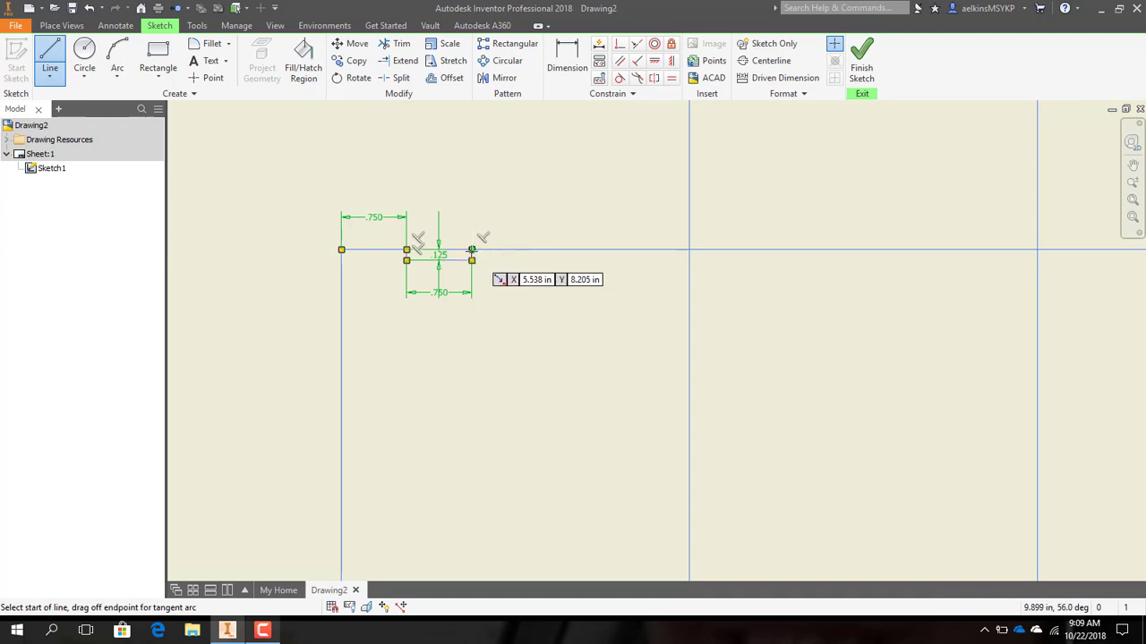
scroll(470, 246, "down", 5)
mouse_move(468, 243)
middle_mouse_down()
mouse_move(601, 236)
mouse_move(624, 299)
middle_mouse_up()
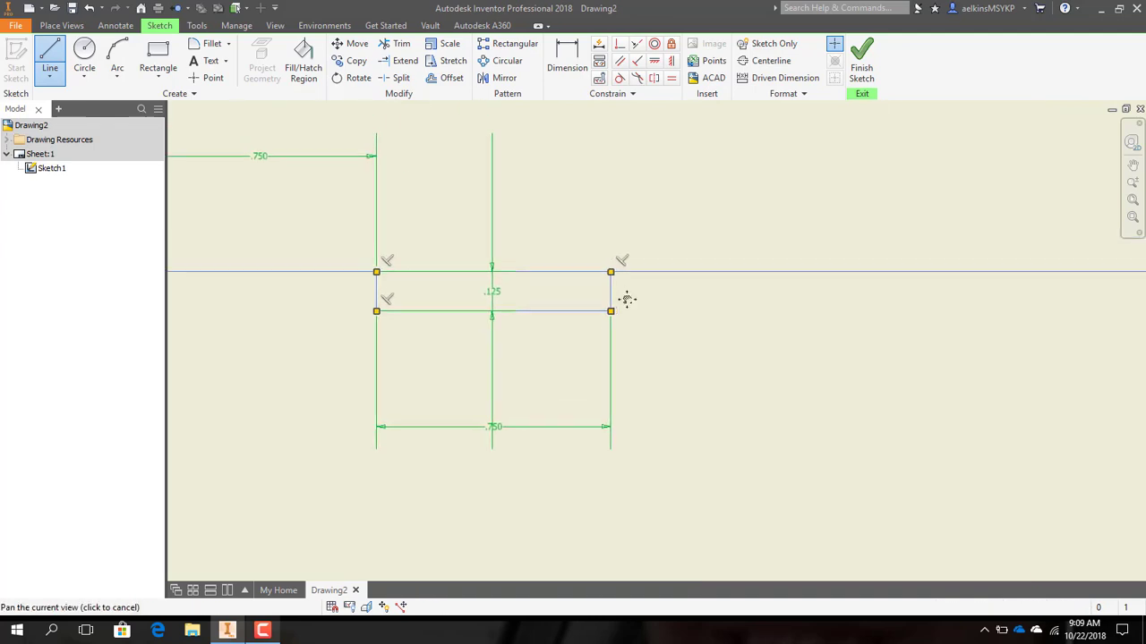
scroll(648, 320, "up", 3)
key("Escape")
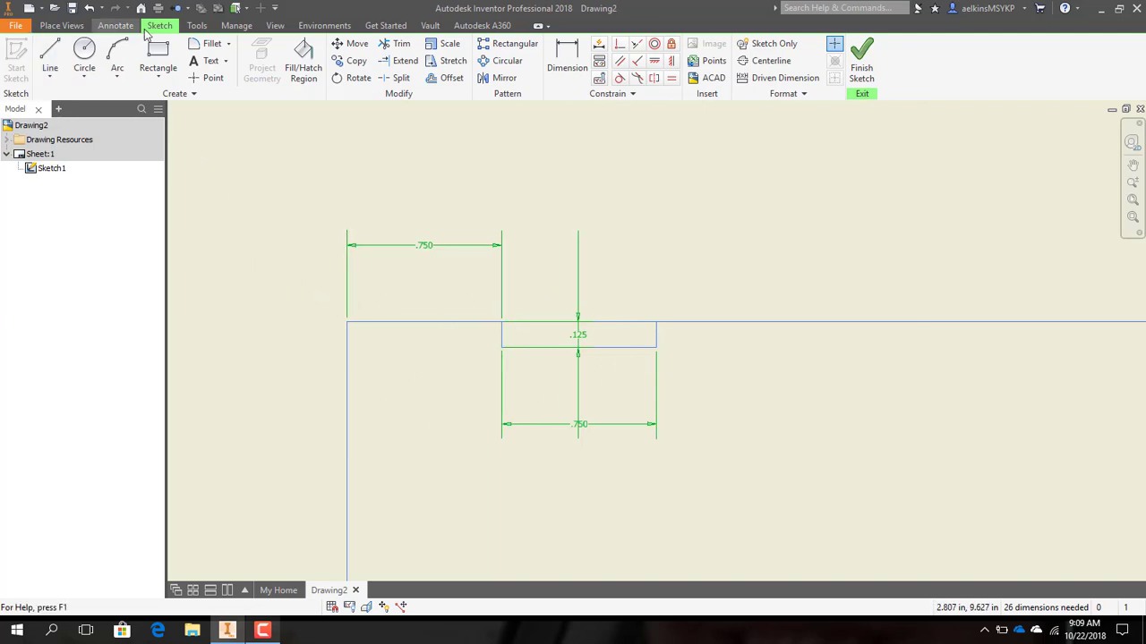
- Trim away the top-edge segment over the notch and dismiss the dimensioned-curve warning
left_click(399, 45)
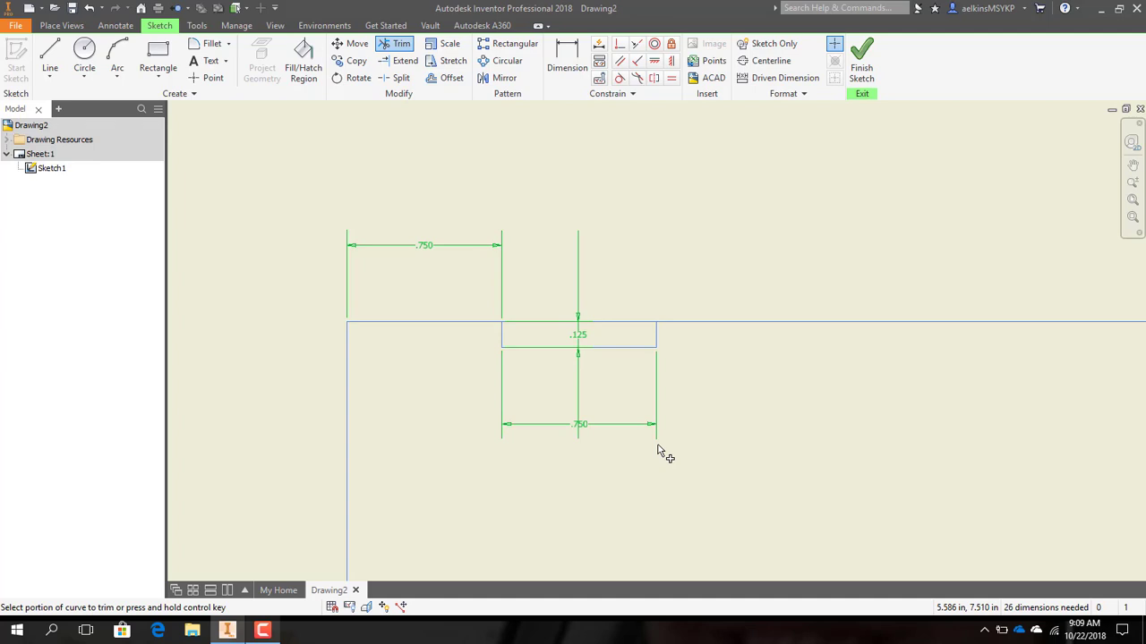
left_click(542, 321)
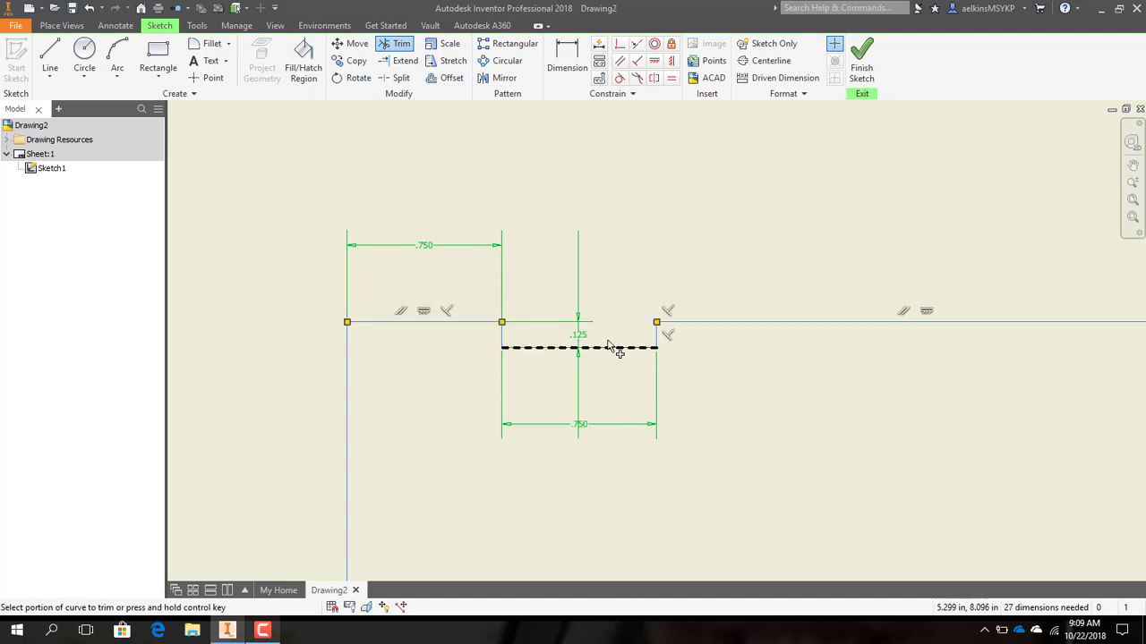
mouse_move(605, 347)
left_mouse_down()
mouse_move(606, 379)
mouse_move(264, 246)
left_mouse_up()
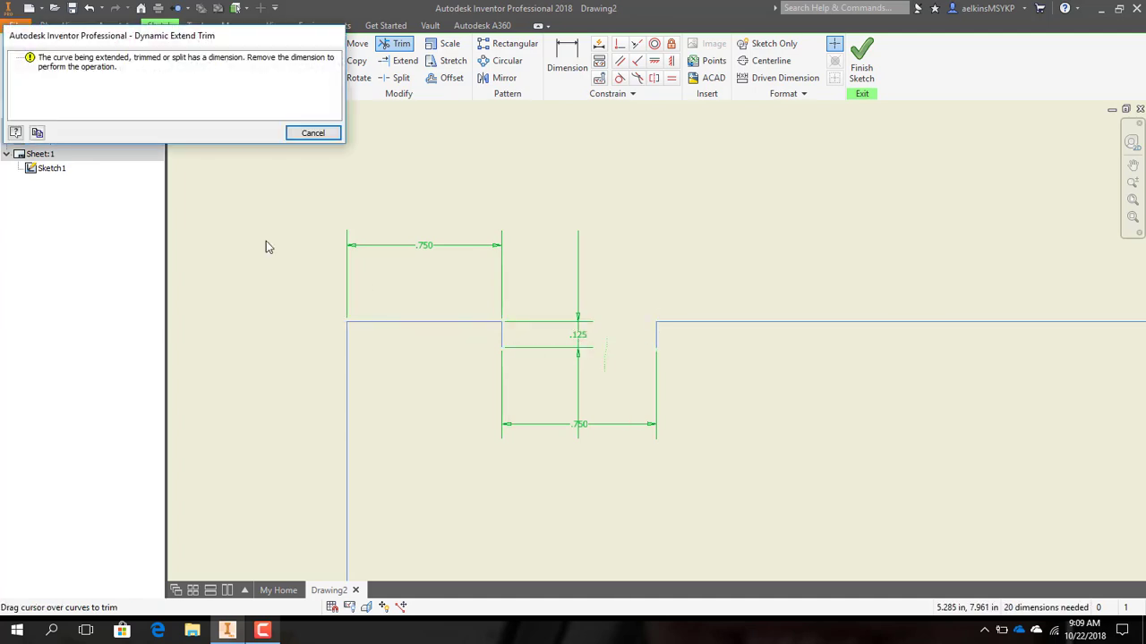
left_click(312, 133)
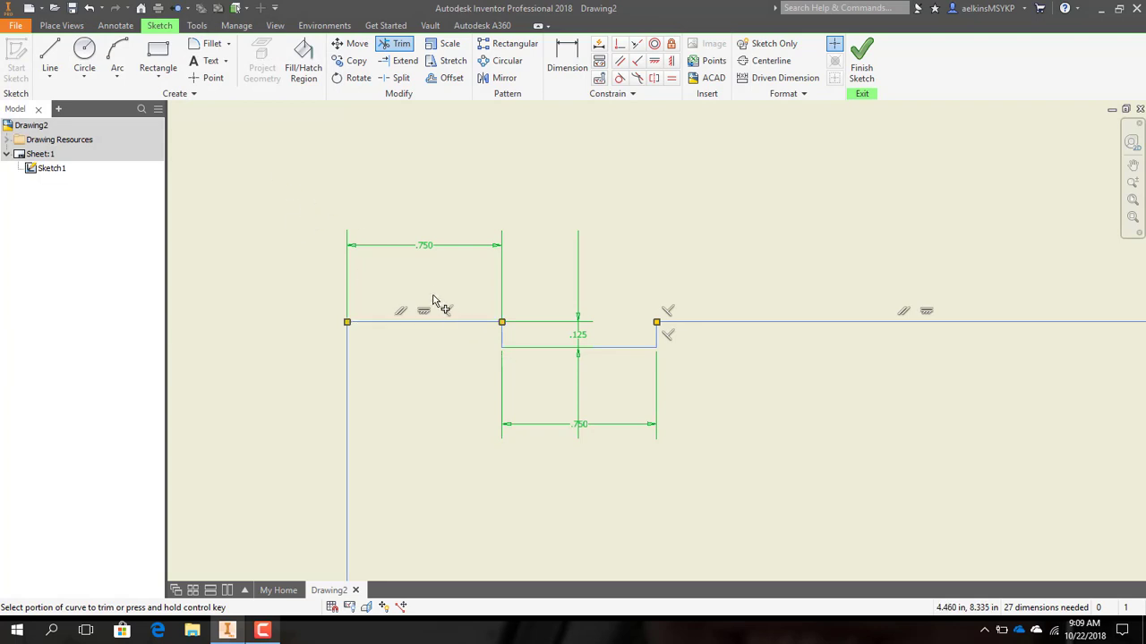
key("Escape")
- Delete the notch's two .750 dimensions and its .125 depth dimension
left_click(580, 426)
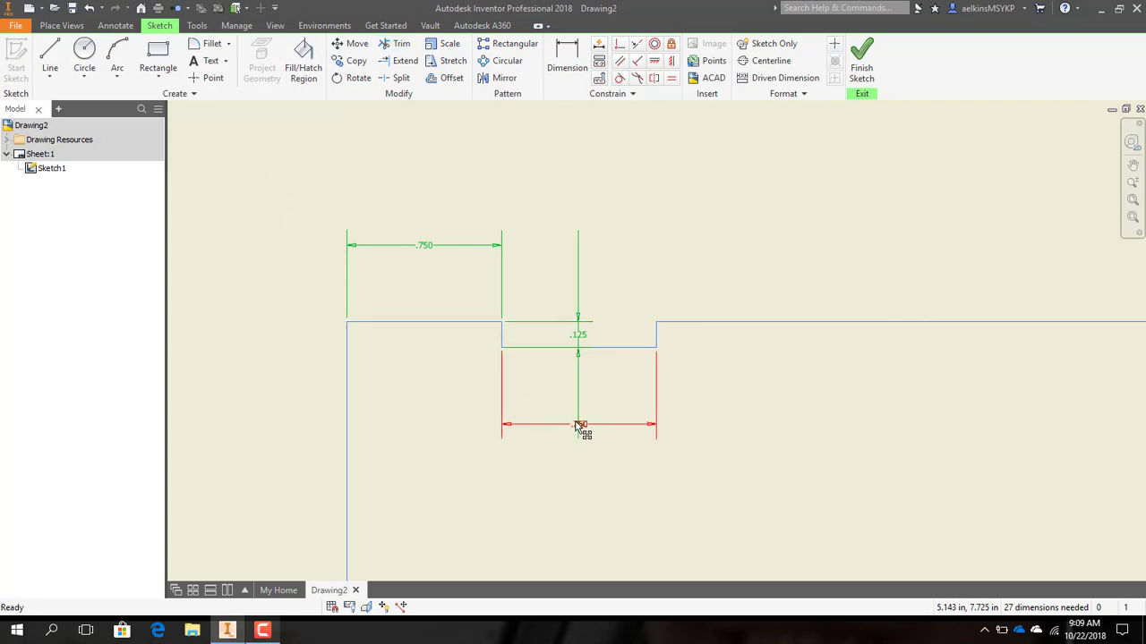
key("Delete")
left_click(577, 331)
key("Delete")
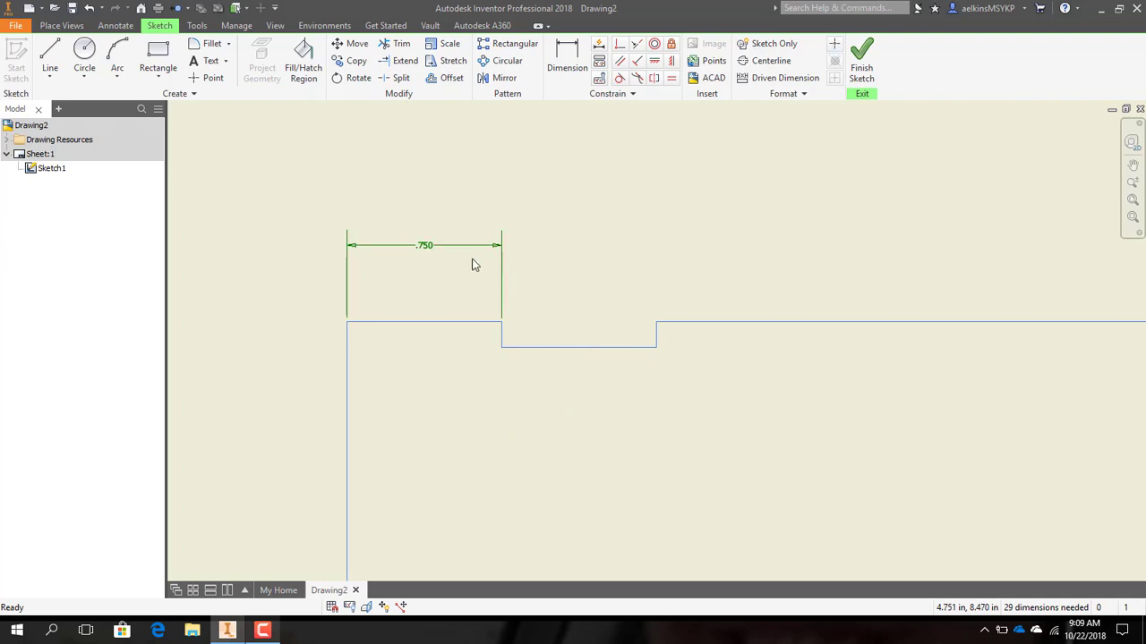
left_click(424, 245)
key("Delete")
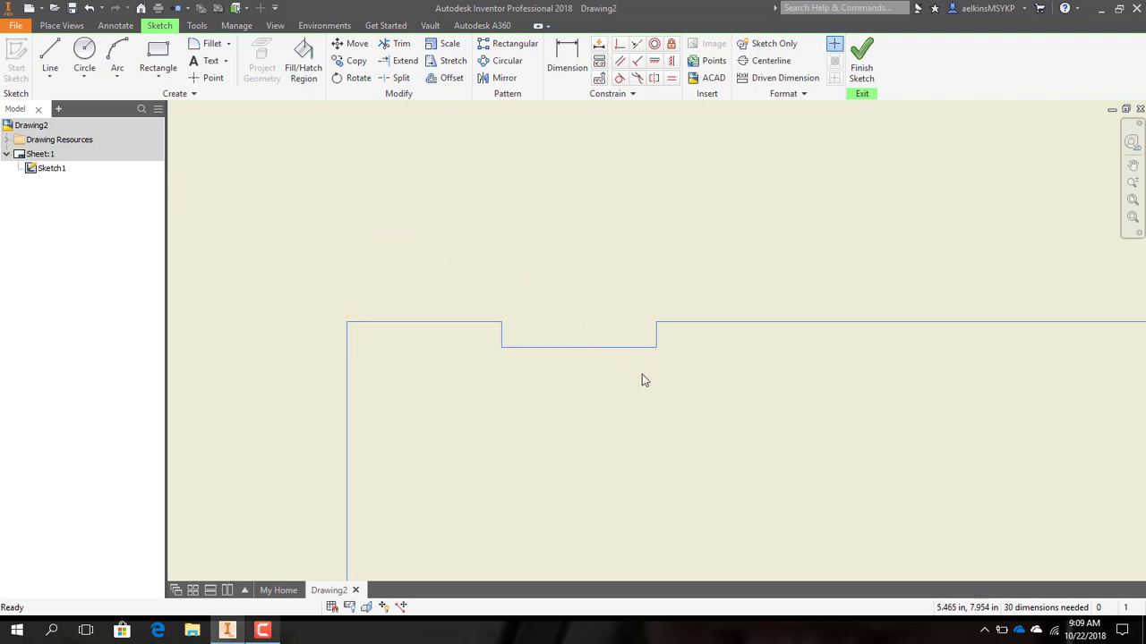
scroll(682, 399, "up", 3)
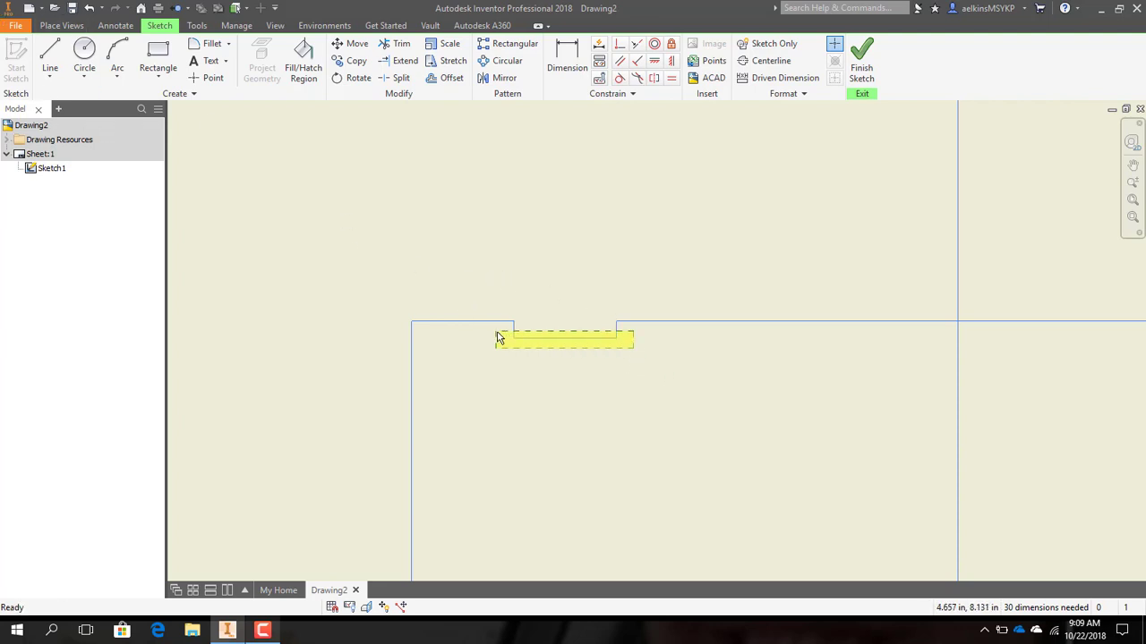
- Copy the three notch lines from their left end to two further positions along the top edge
left_click_drag(499, 338, 449, 342)
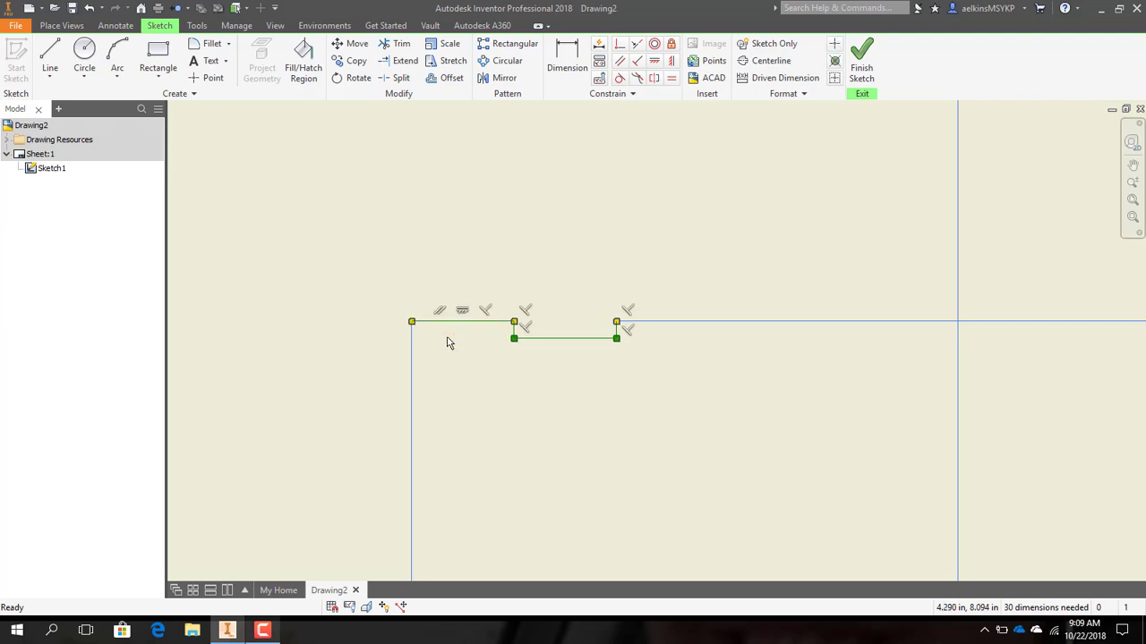
left_click(352, 61)
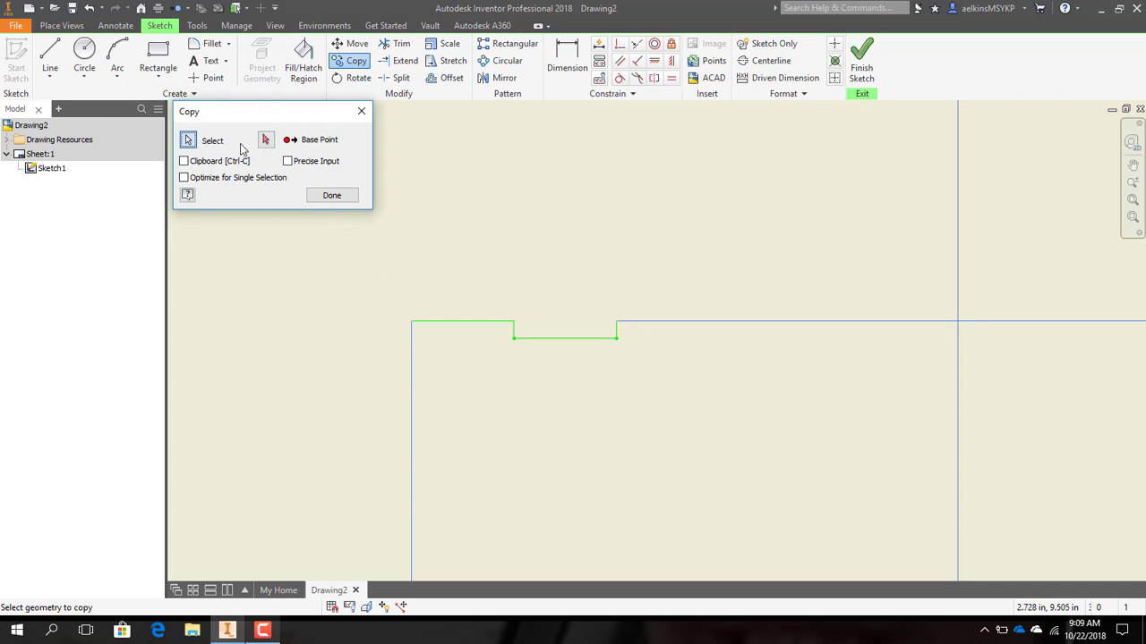
left_click(411, 321)
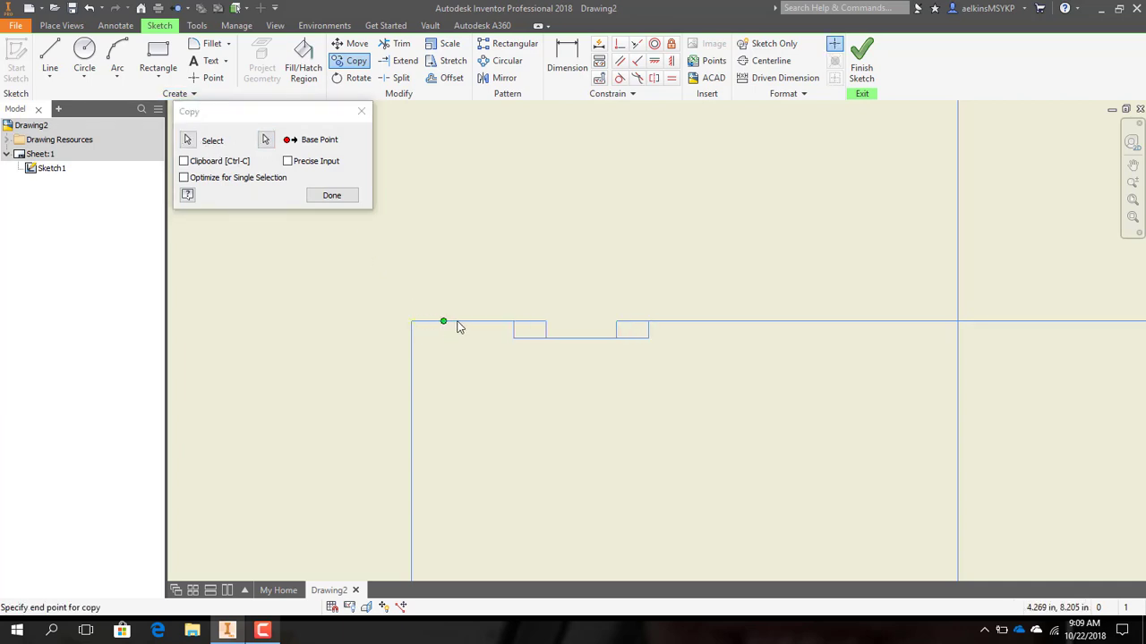
left_click(617, 321)
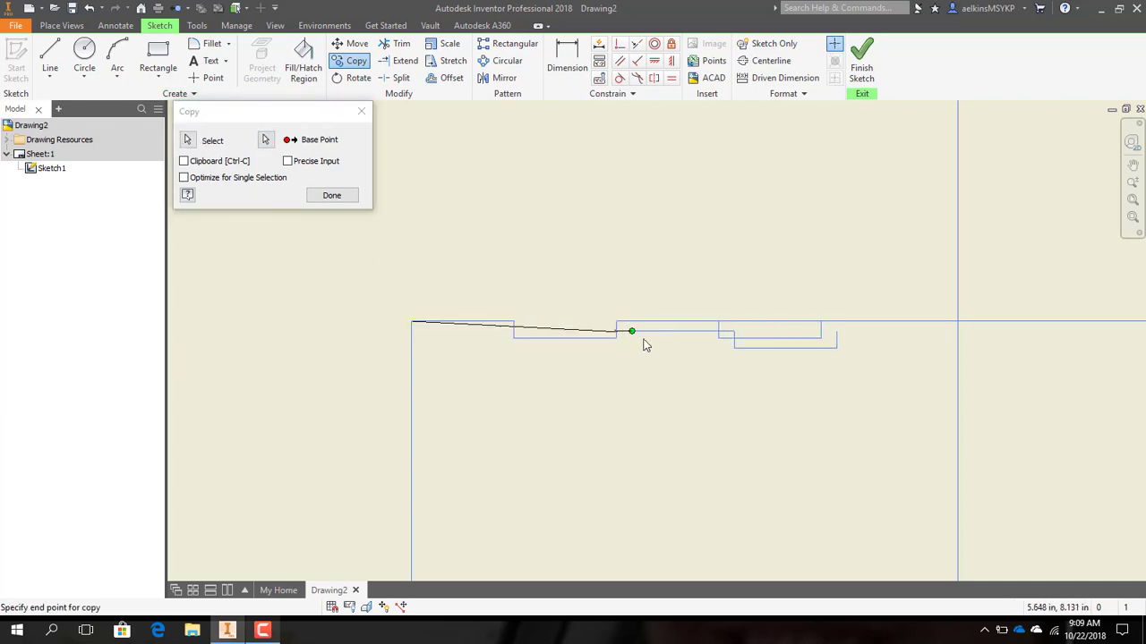
left_click(820, 321)
key("Escape")
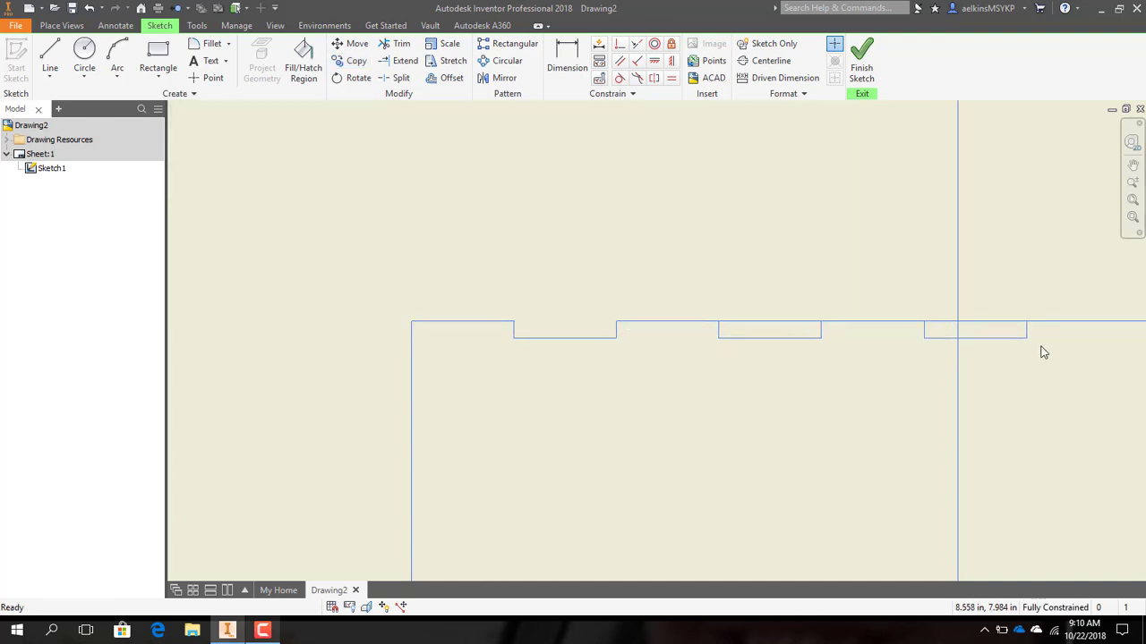
- Trim away an unwanted edge of a copied notch rectangle
scroll(1038, 344, "up", 2)
middle_click_drag(1023, 332, 923, 297)
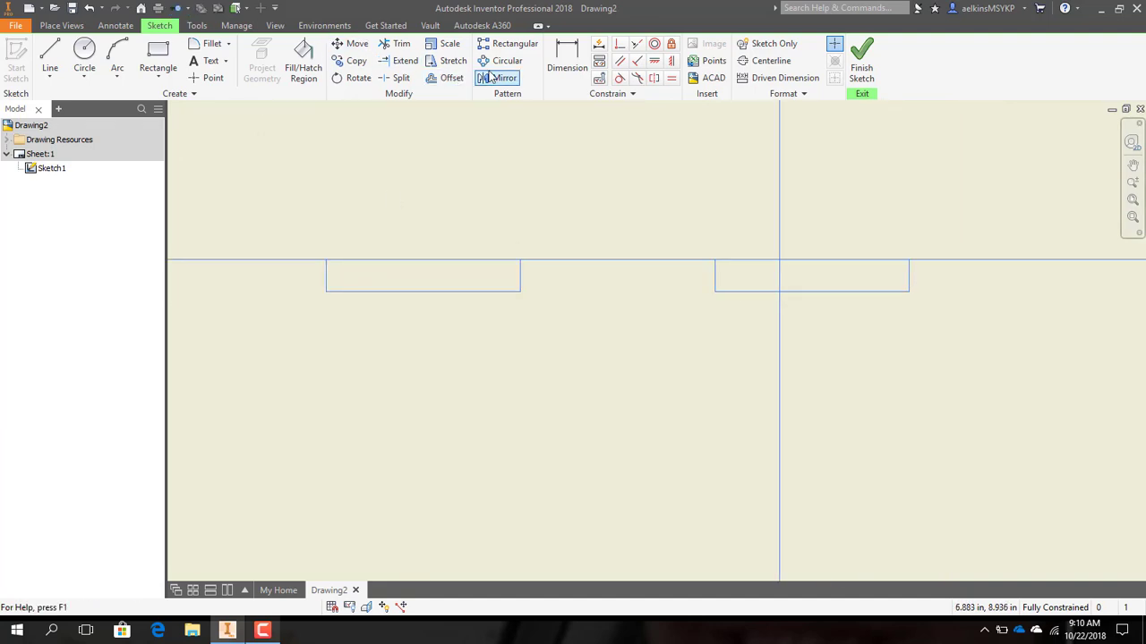
left_click(396, 43)
mouse_move(950, 288)
left_mouse_down()
mouse_move(911, 277)
mouse_move(868, 288)
left_mouse_up()
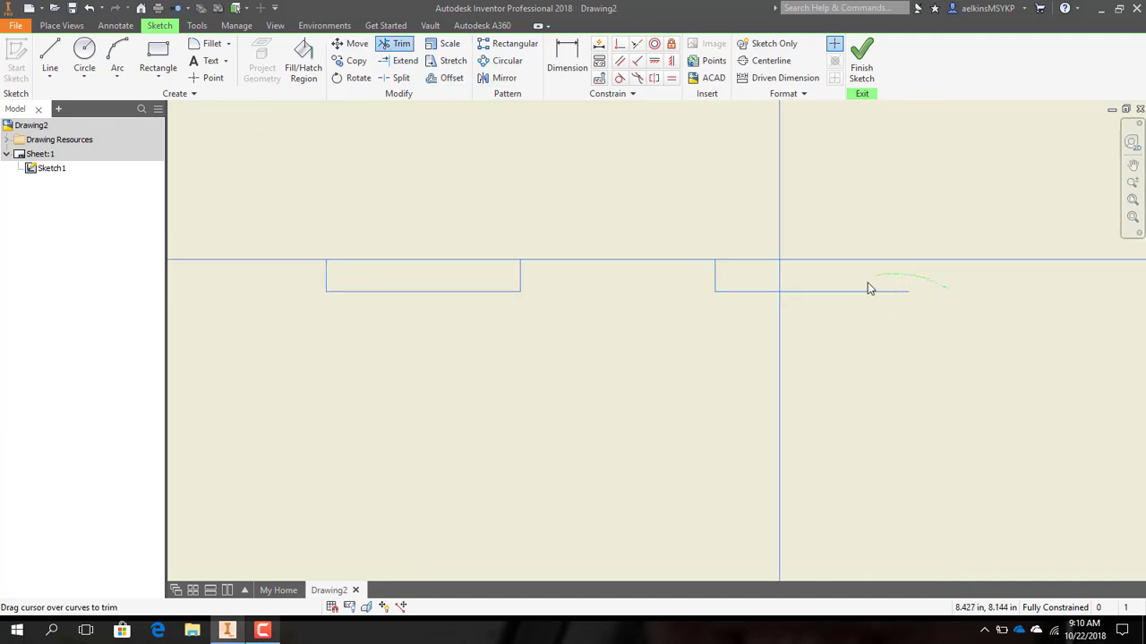
- Trim the top-line segments over the left, middle and right notches
left_click(559, 264)
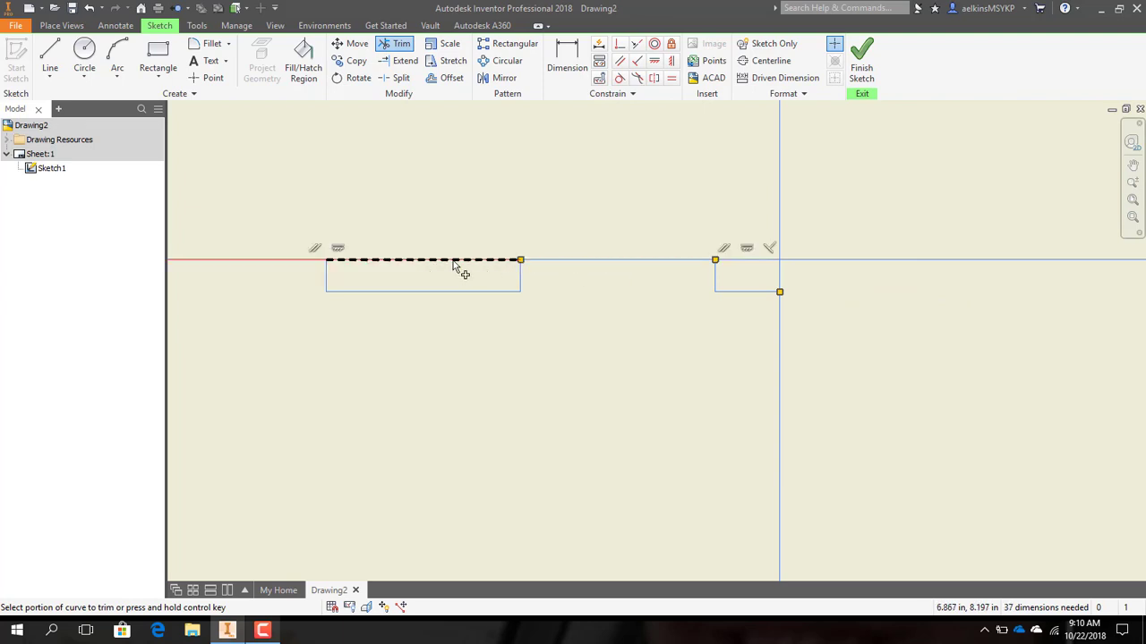
left_click(354, 264)
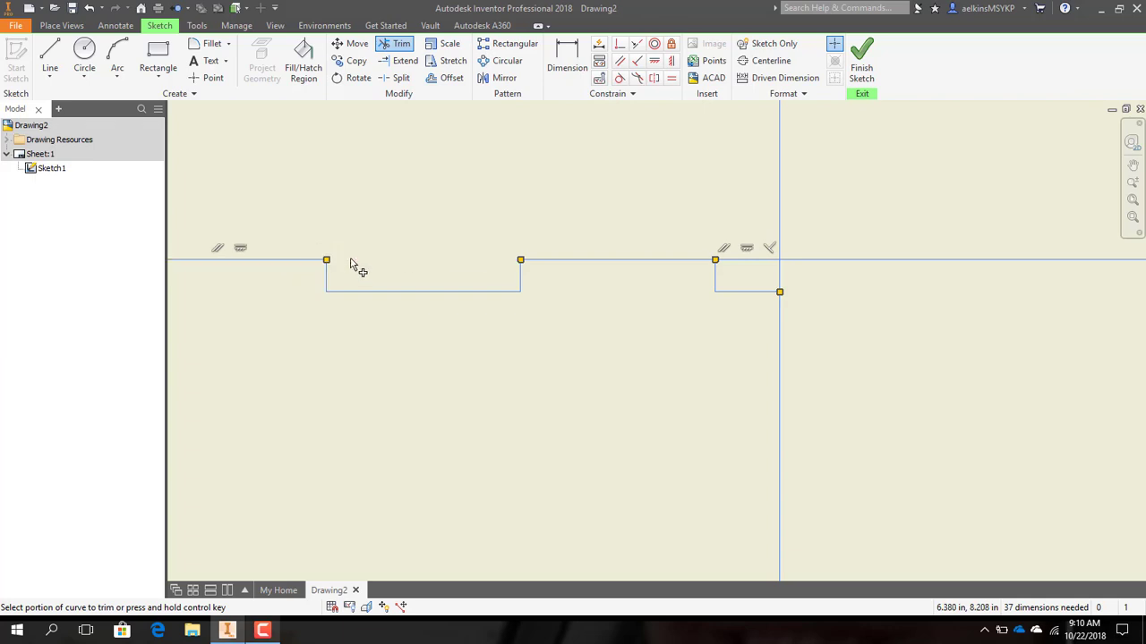
scroll(421, 312, "down", 2)
middle_click_drag(422, 312, 493, 319)
scroll(702, 280, "up", 2)
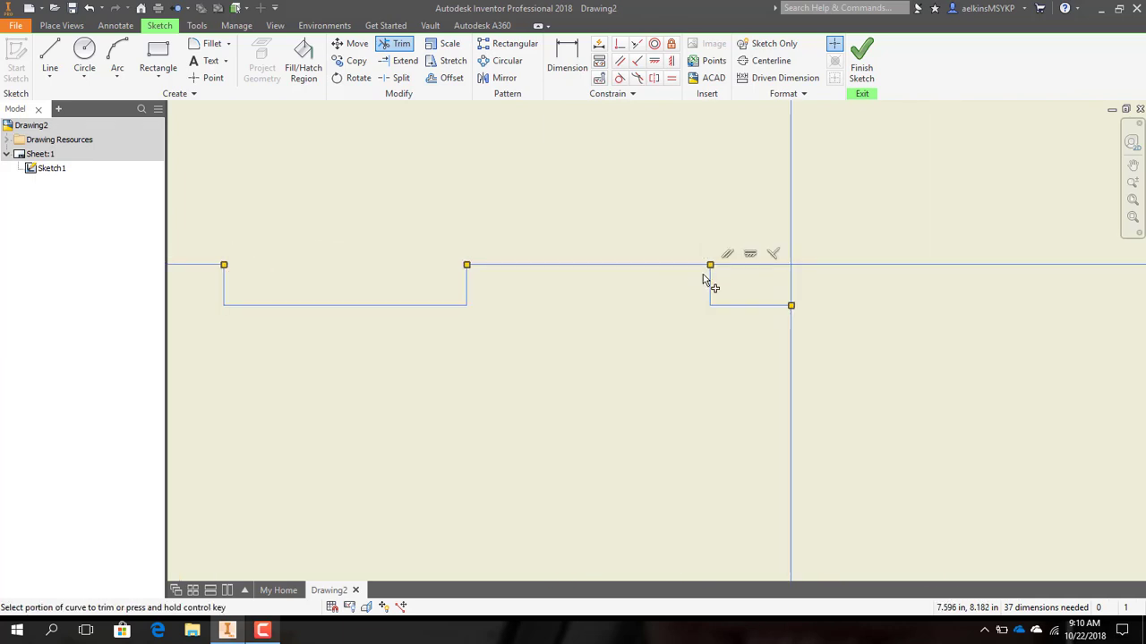
left_click(765, 267)
- Check the whole notched edge, exit Trim, and window-select all segments of the notched top edge
scroll(761, 379, "down", 3)
middle_click_drag(761, 378, 752, 320)
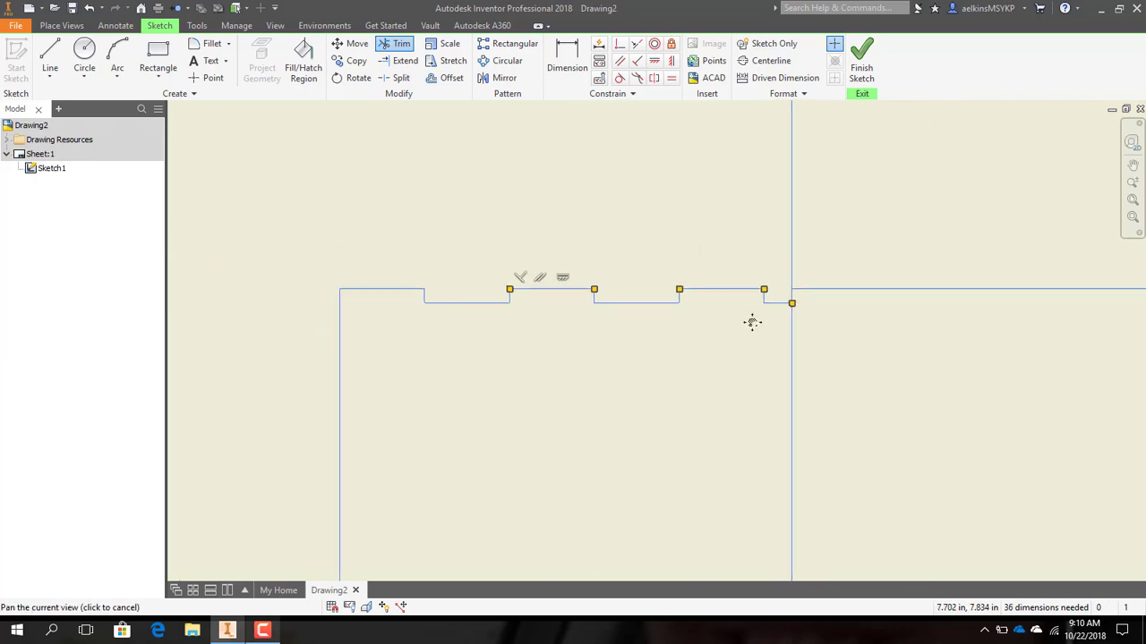
scroll(678, 318, "down", 2)
middle_click_drag(677, 318, 537, 302)
scroll(537, 309, "down", 2)
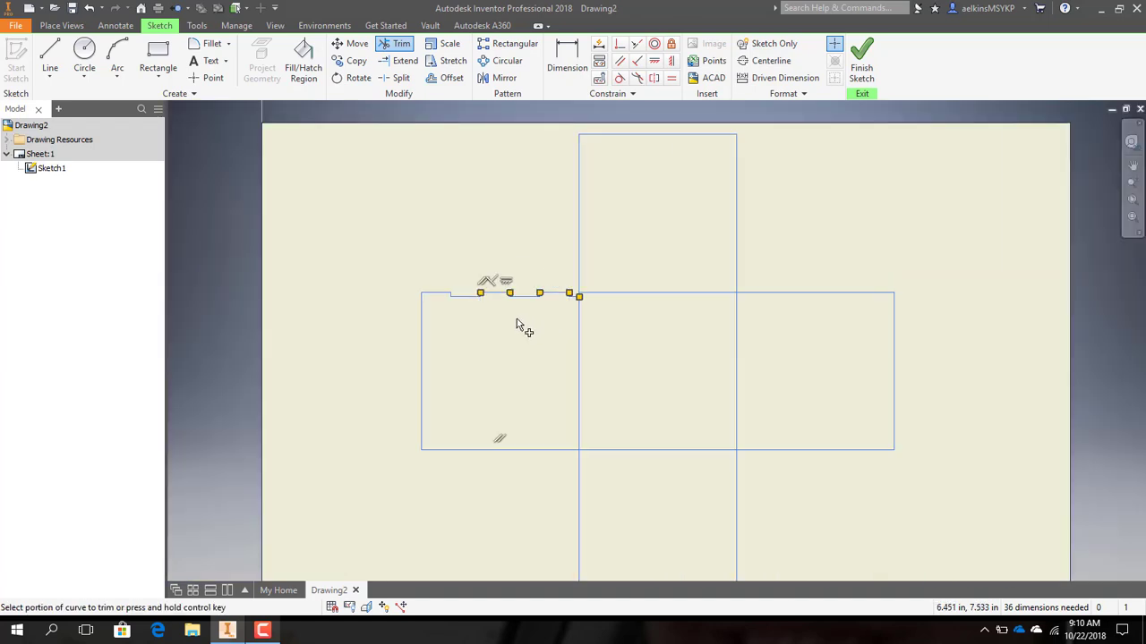
scroll(460, 327, "up", 3)
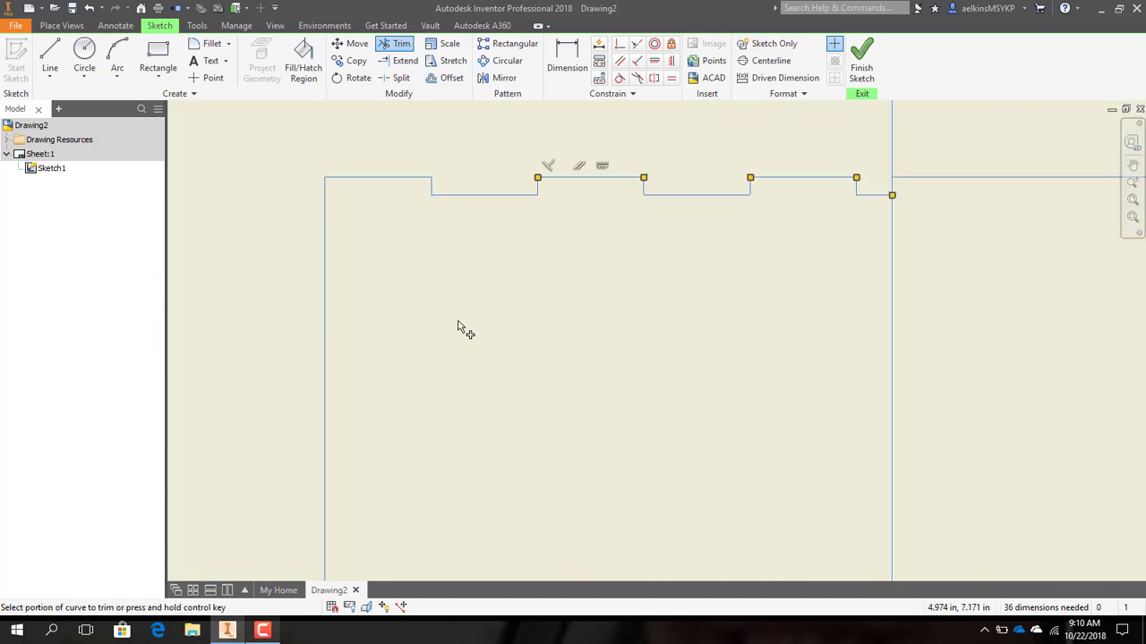
middle_click_drag(460, 328, 361, 313)
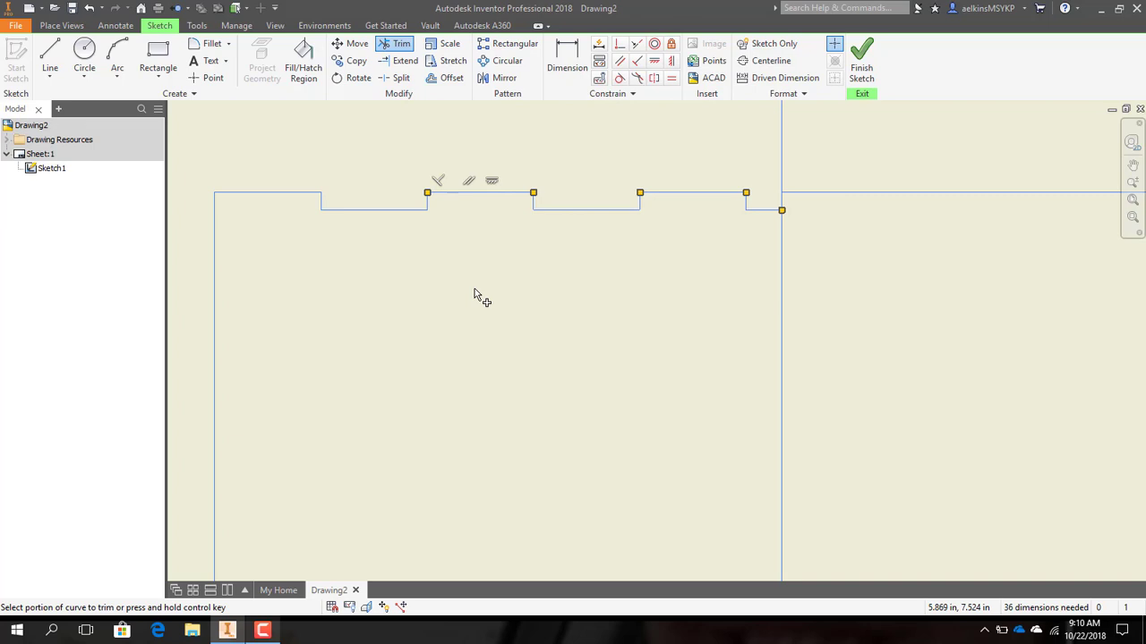
scroll(572, 274, "down", 3)
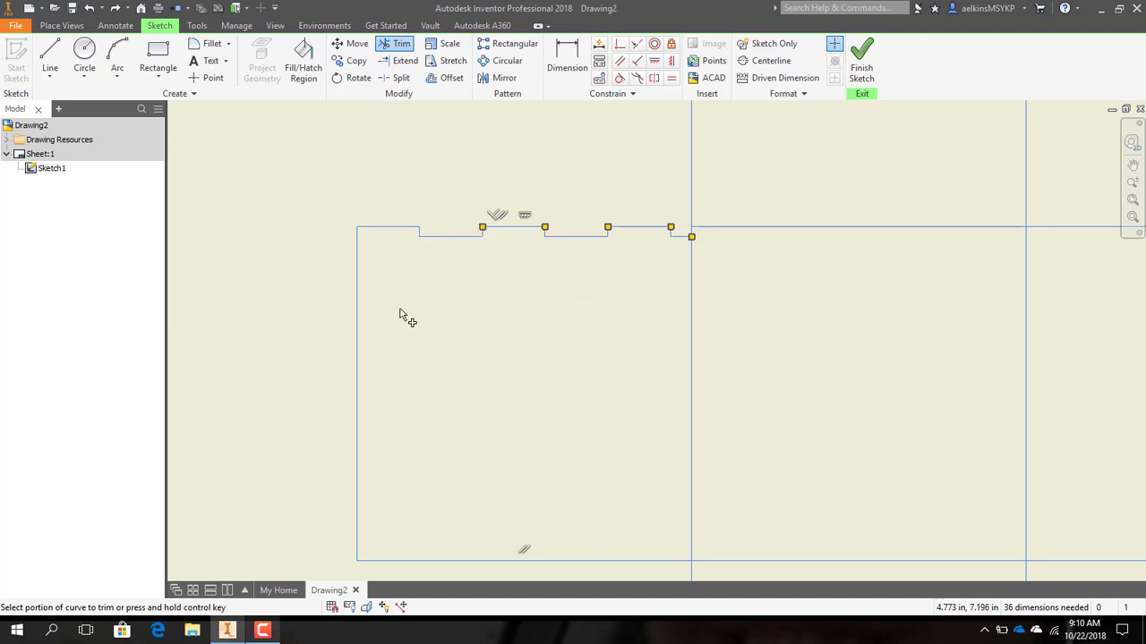
middle_click_drag(386, 295, 373, 225)
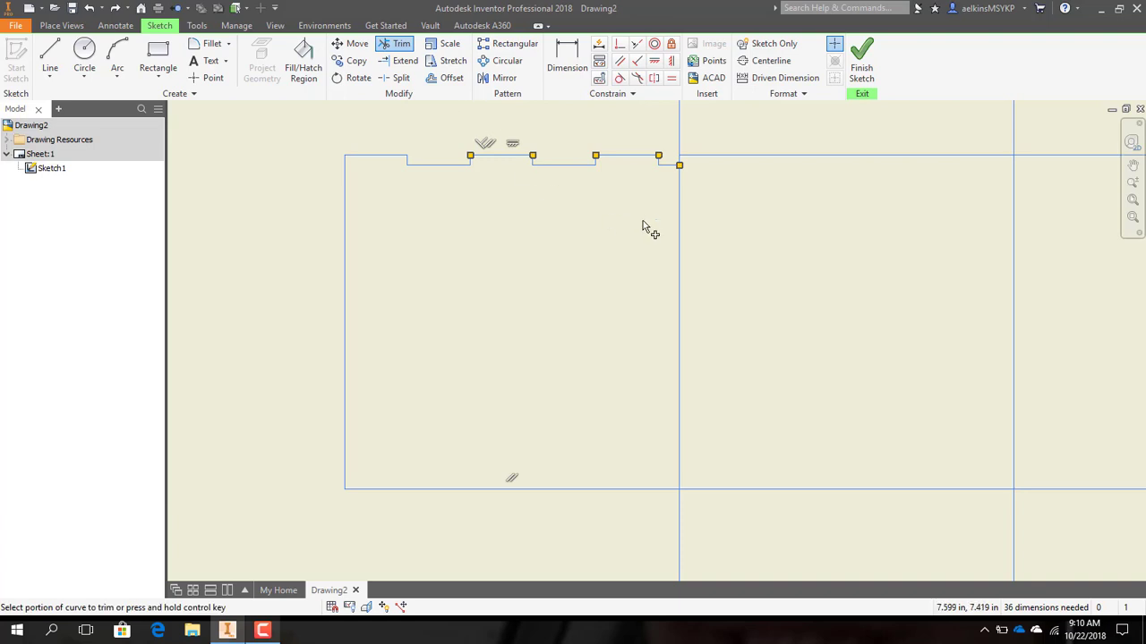
key("Escape")
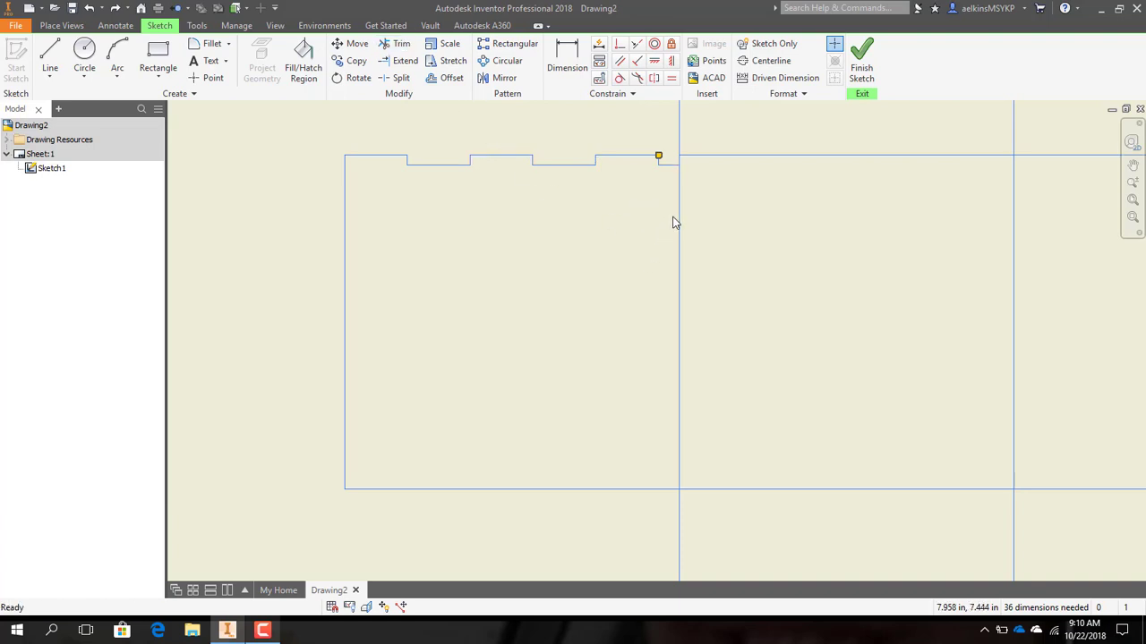
left_click_drag(651, 149, 376, 125)
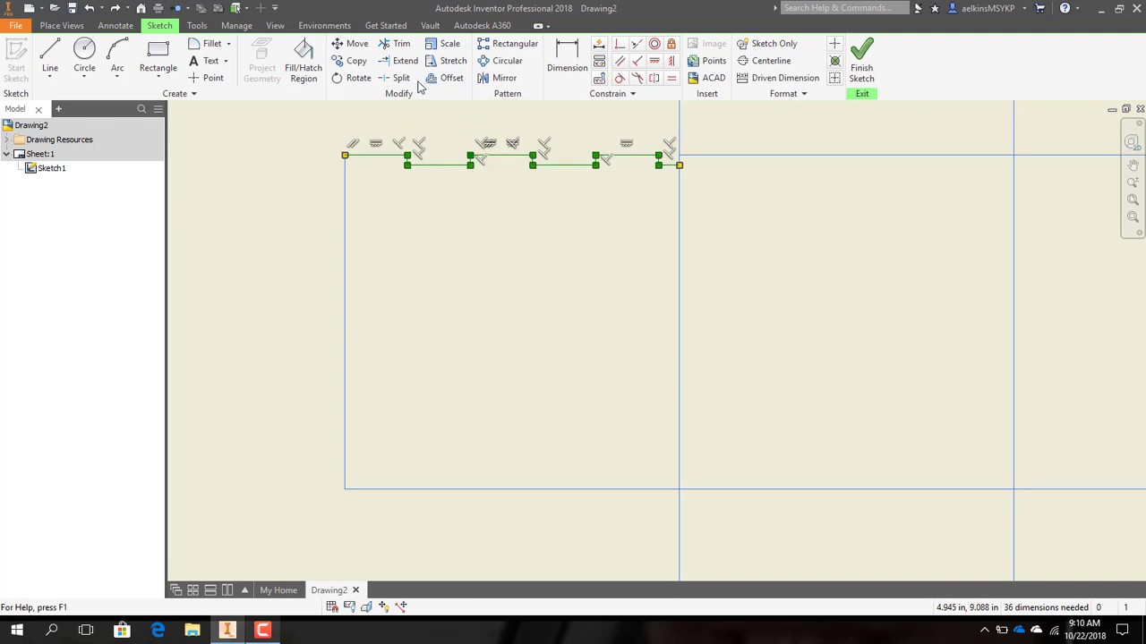
left_click(352, 60)
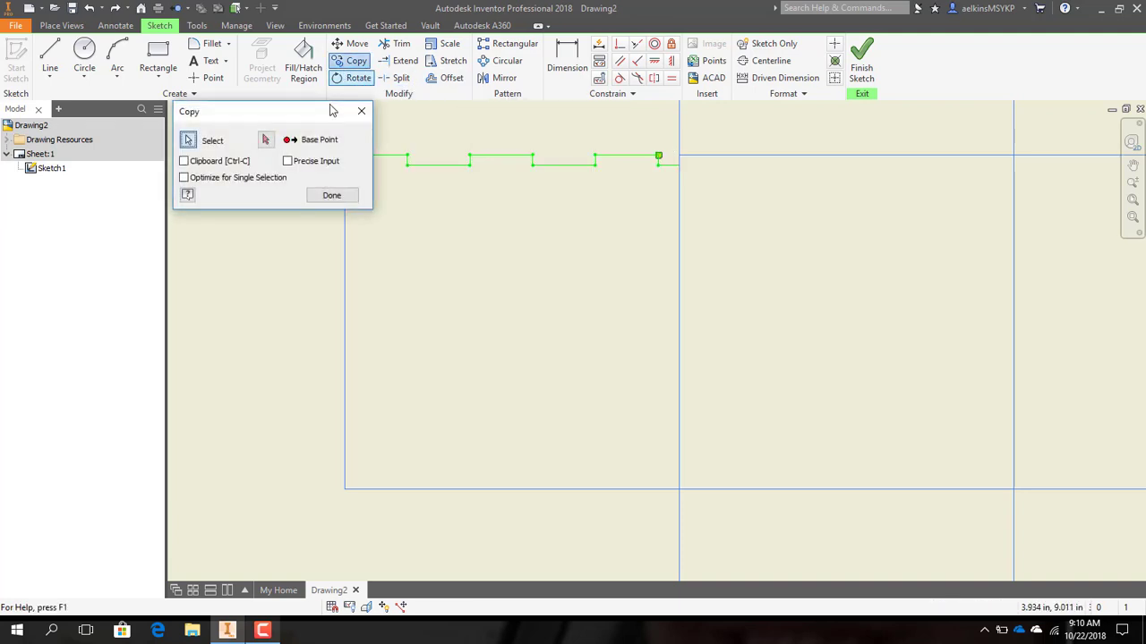
left_click(265, 140)
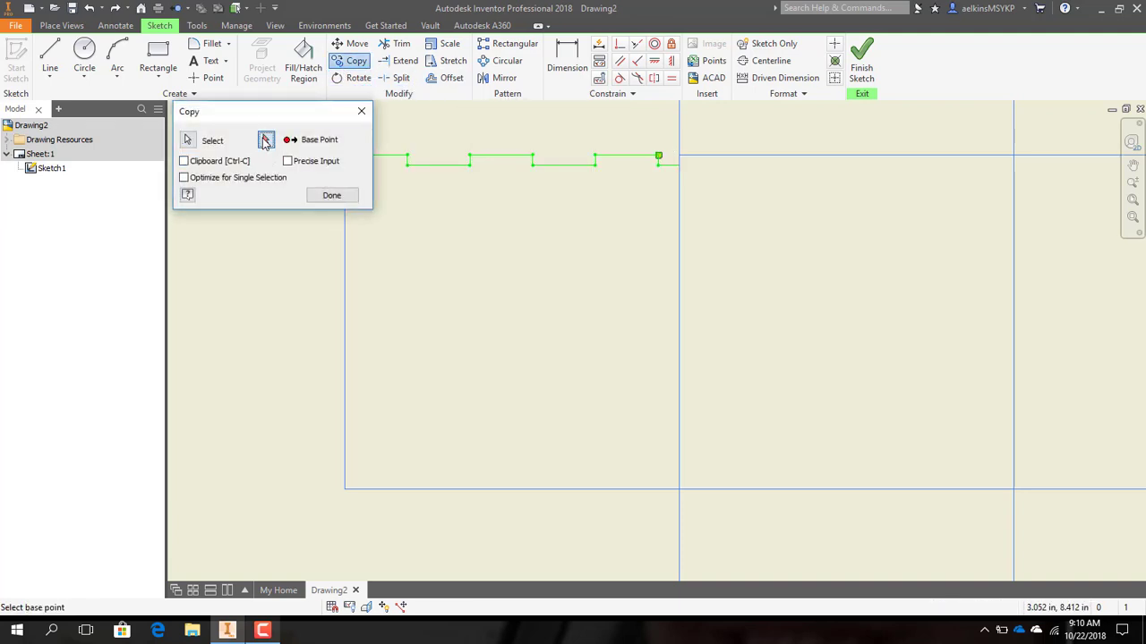
middle_click_drag(424, 194, 483, 201)
left_click(362, 112)
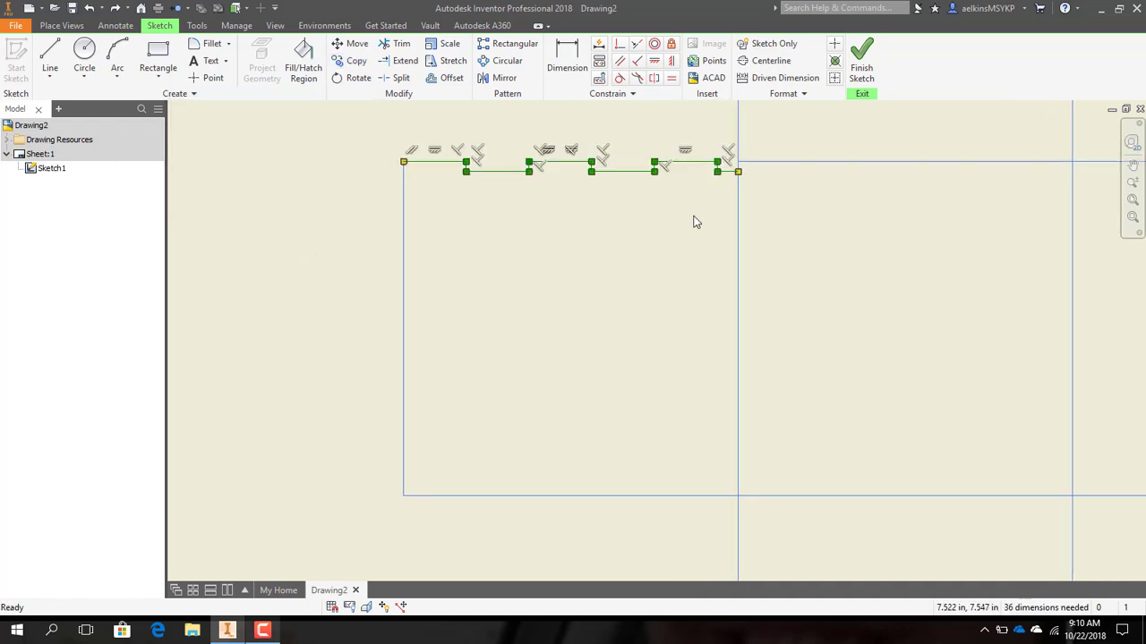
mouse_move(727, 209)
left_mouse_down()
mouse_move(699, 154)
mouse_move(431, 137)
left_mouse_up()
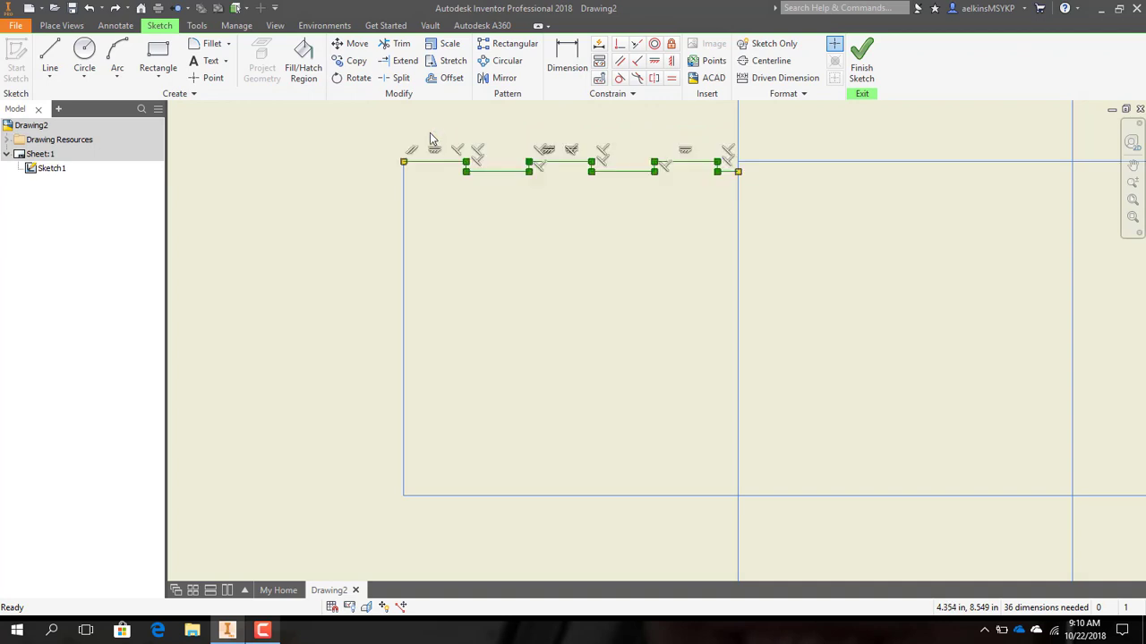
left_click(421, 120)
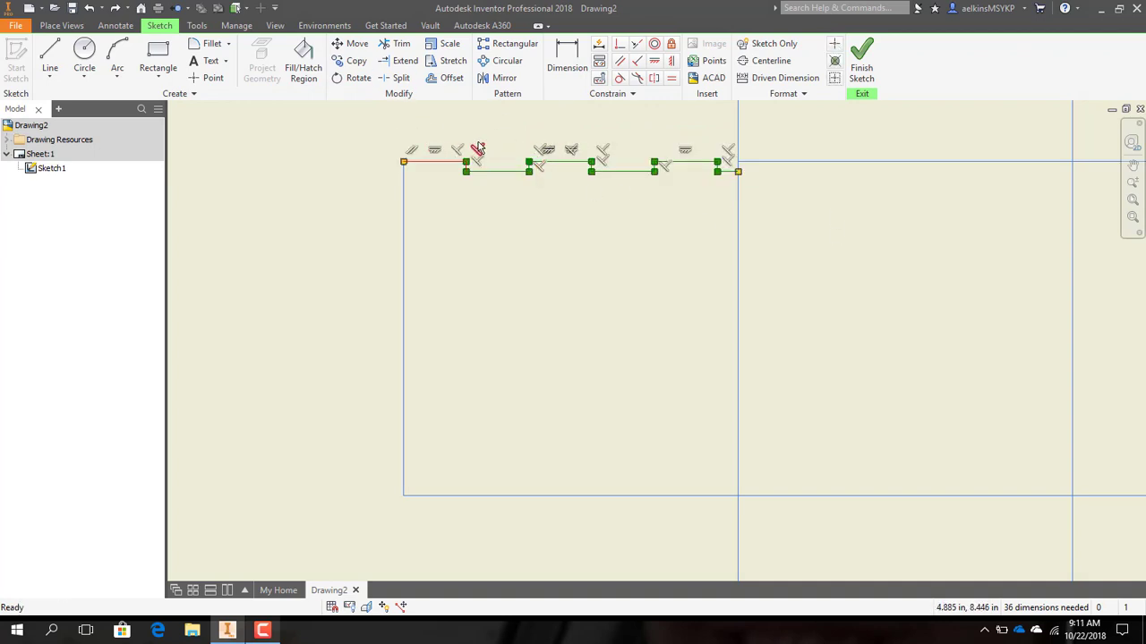
- Mirror the selected notched edge across the left square's bottom line
left_click(497, 82)
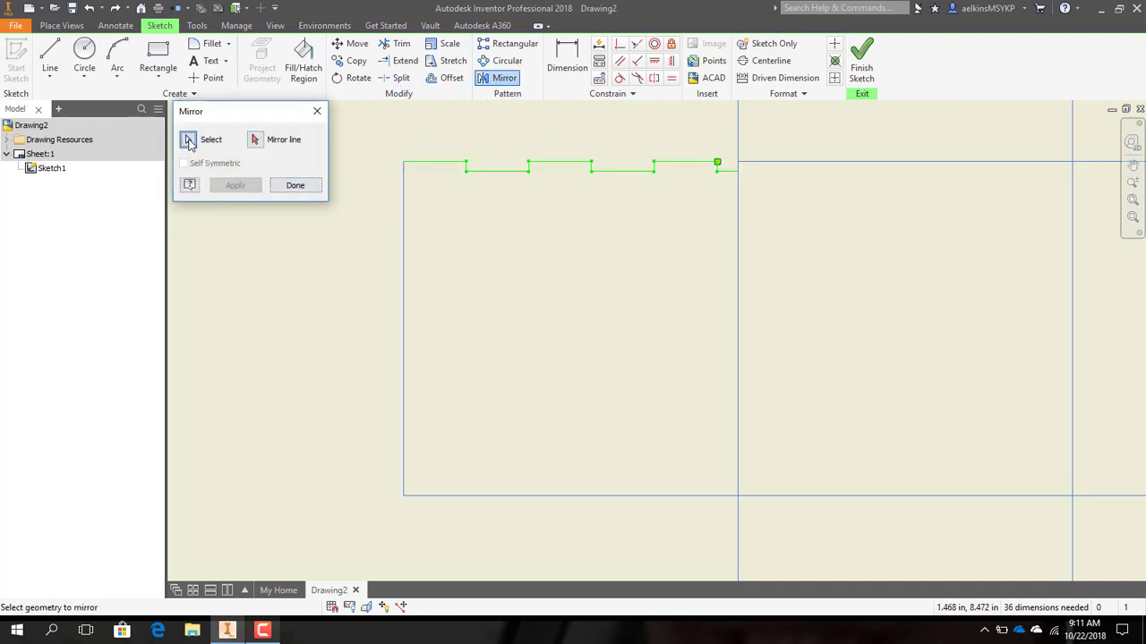
left_click(256, 141)
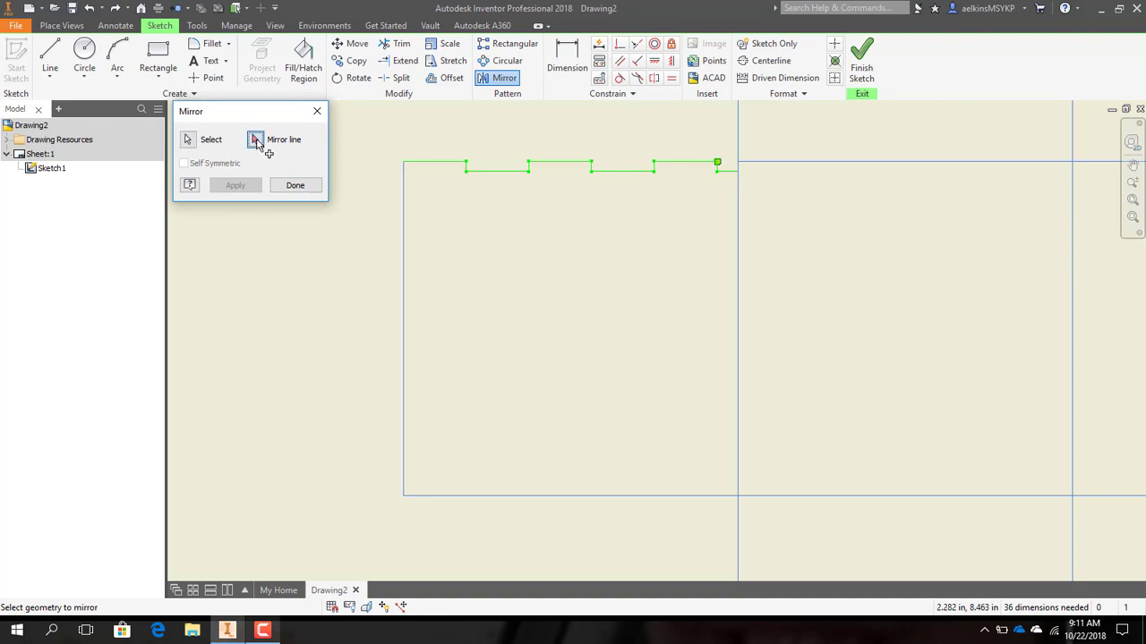
left_click(570, 496)
middle_click_drag(573, 503, 570, 235)
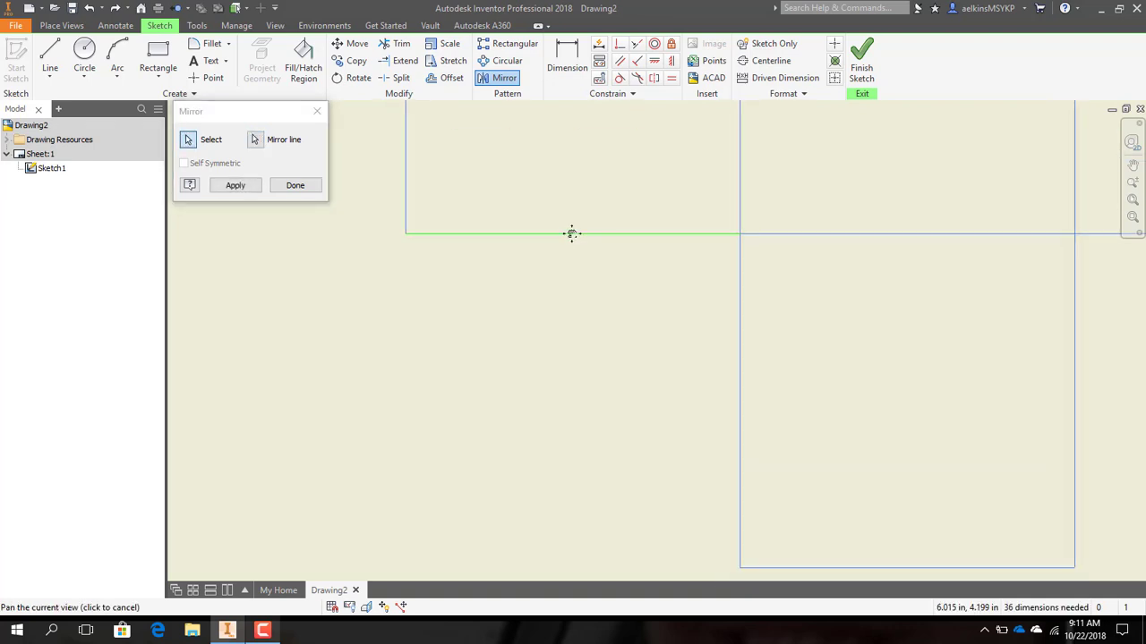
scroll(569, 260, "down", 3)
left_click(250, 186)
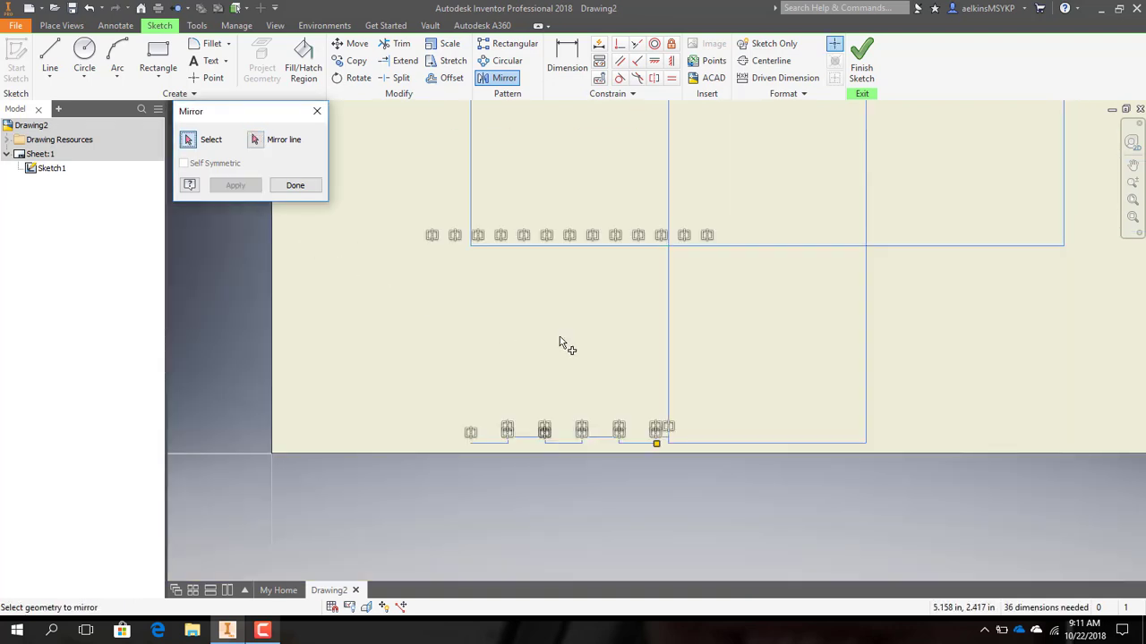
scroll(631, 456, "up", 2)
scroll(626, 448, "down", 2)
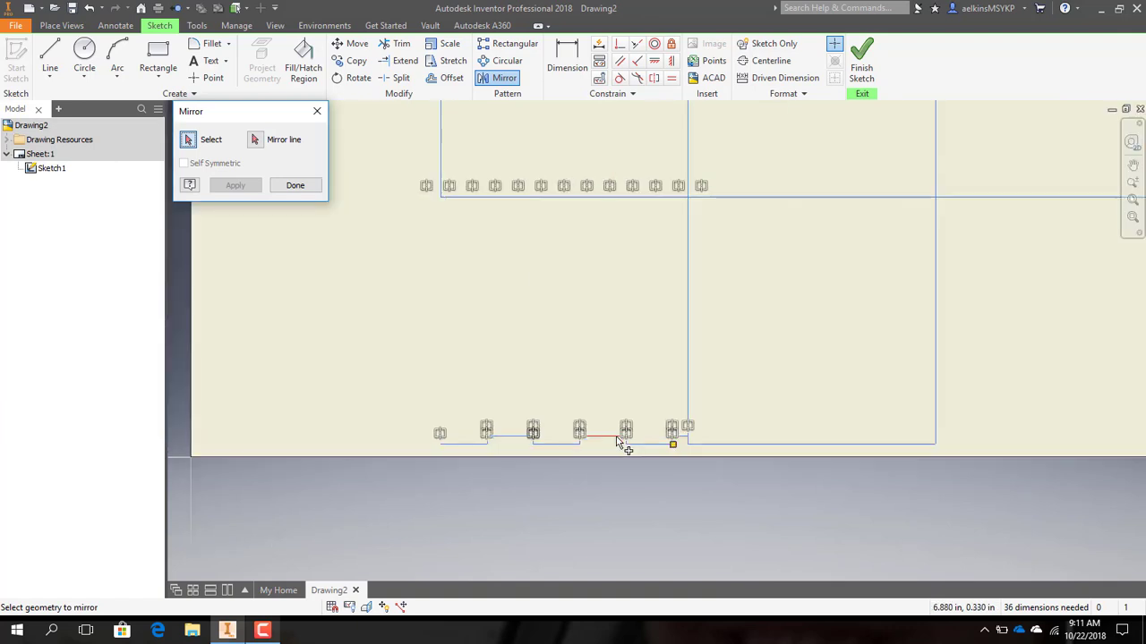
scroll(621, 448, "up", 1)
scroll(616, 439, "down", 2)
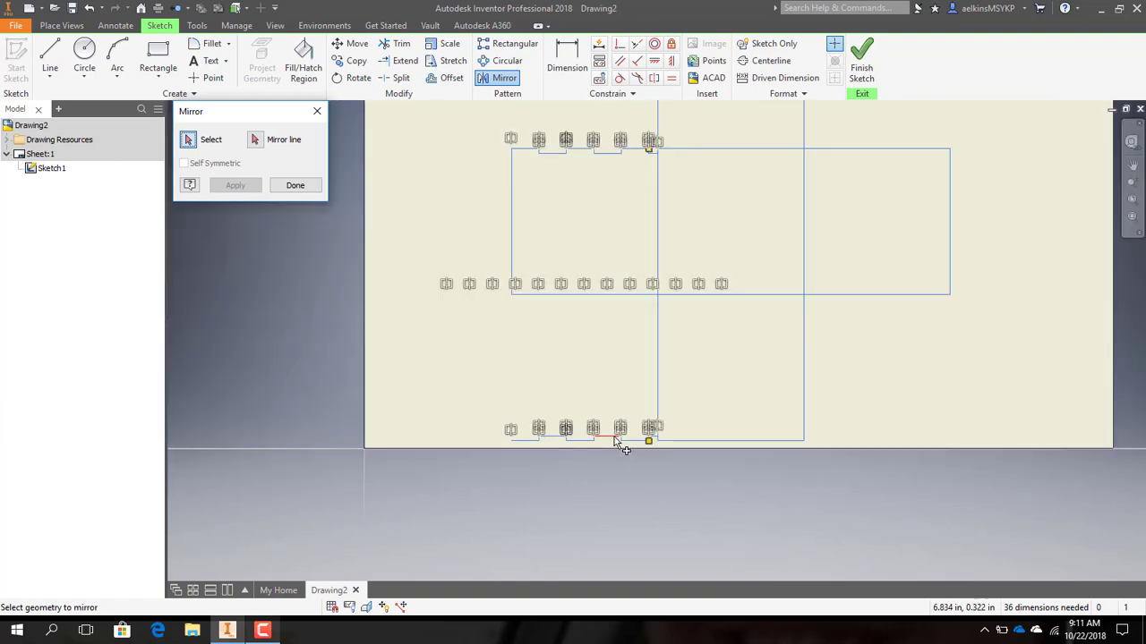
left_click(305, 190)
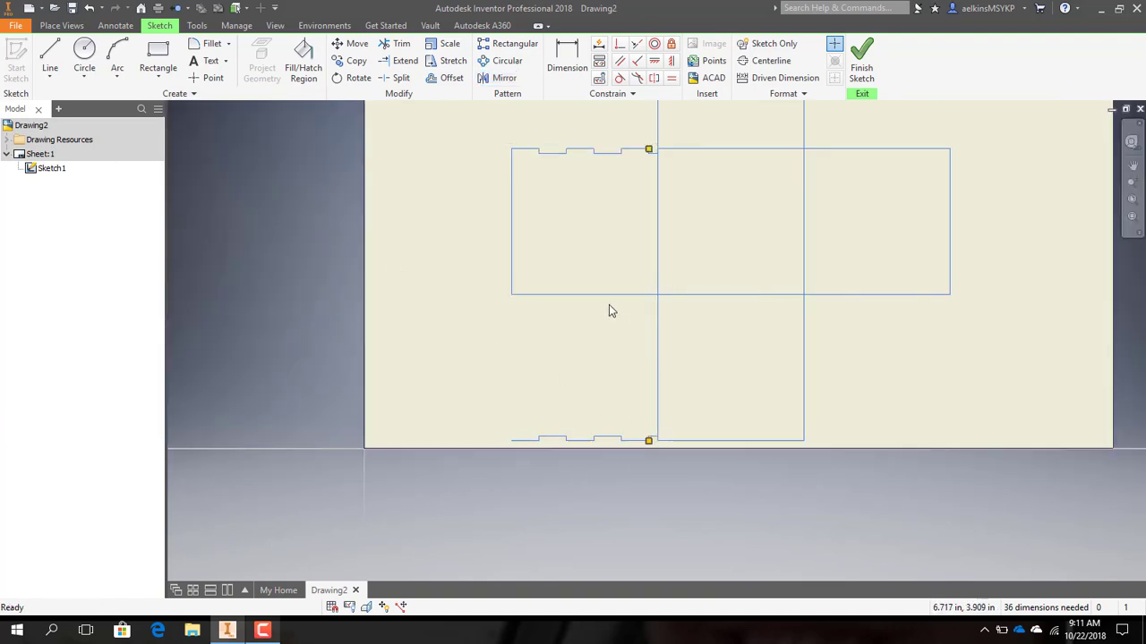
- Delete the left square's bottom line and window-select the mirrored notched edge
scroll(609, 296, "up", 2)
scroll(609, 296, "down", 2)
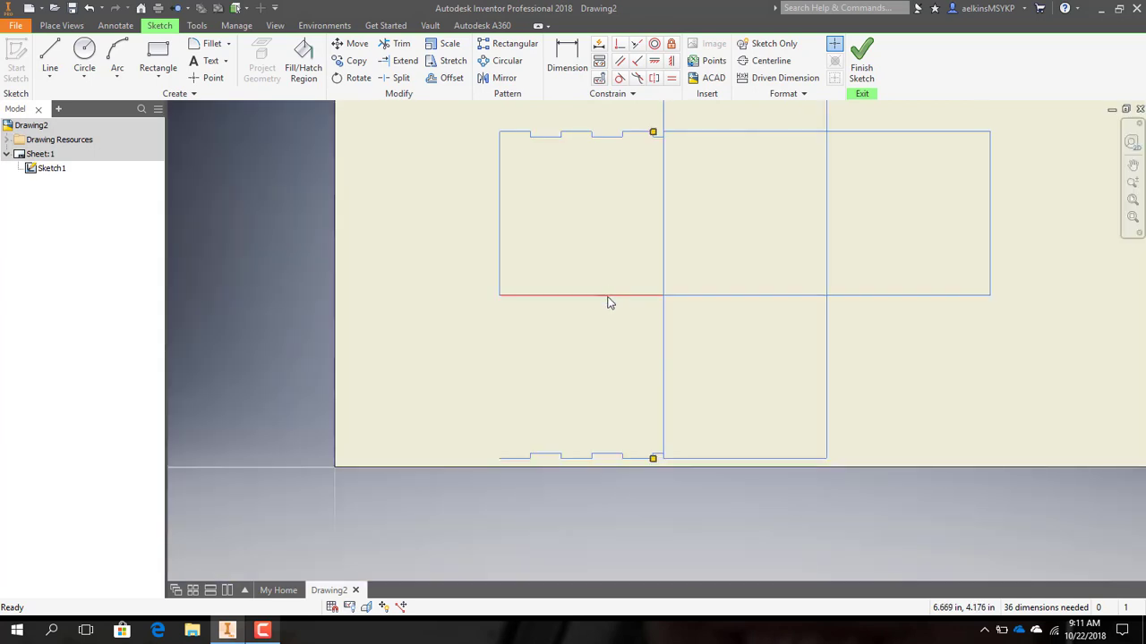
key("Delete")
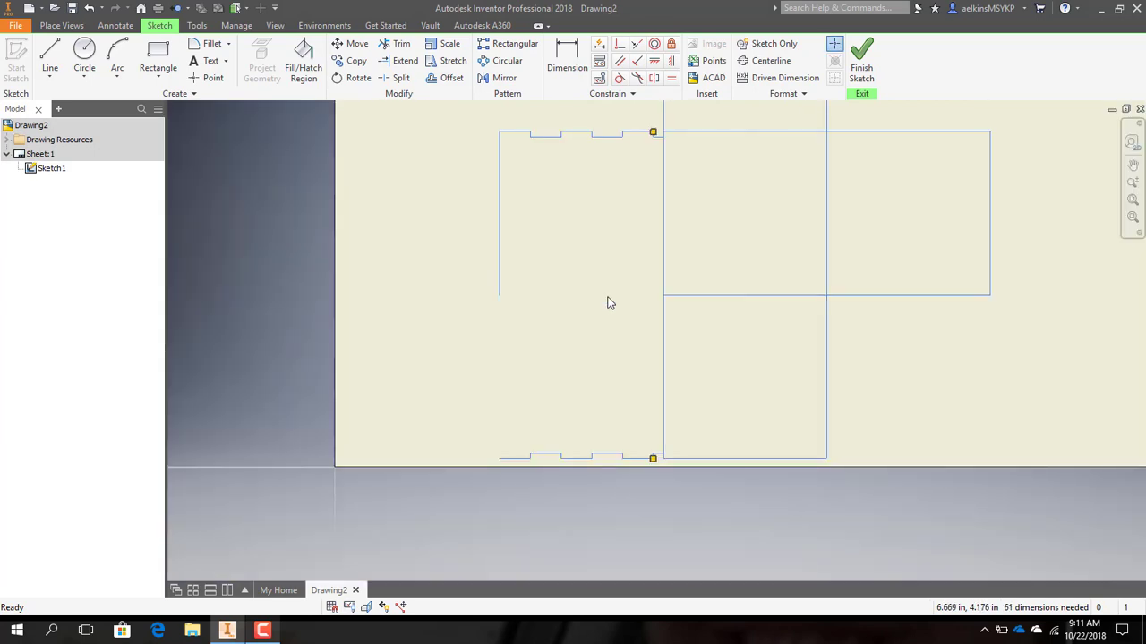
scroll(652, 479, "up", 1)
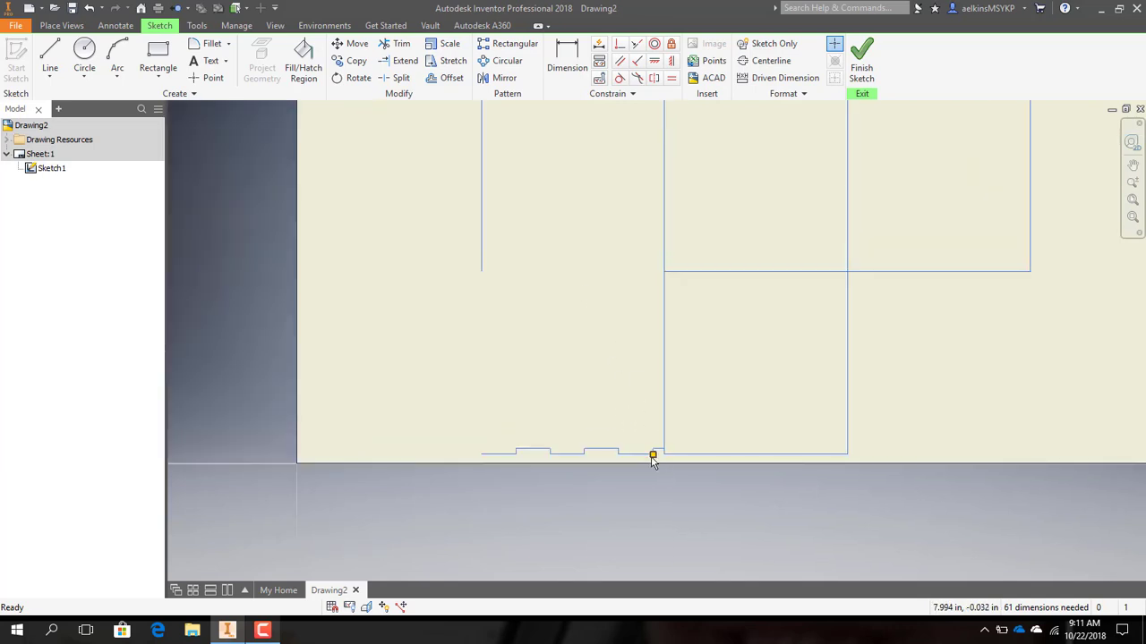
left_click_drag(659, 461, 477, 427)
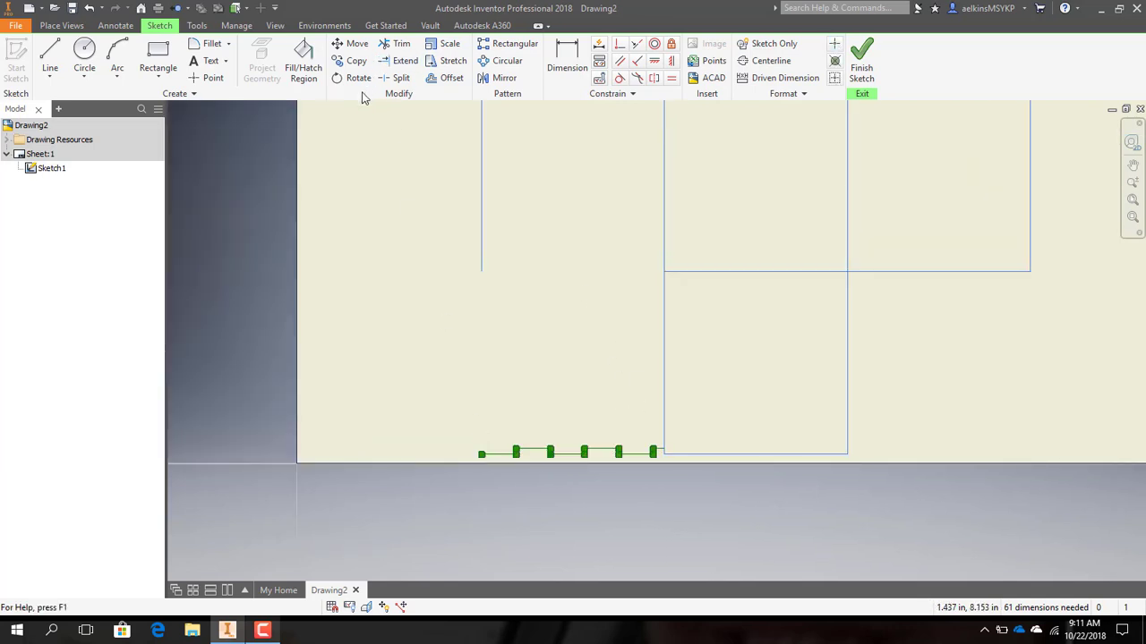
- Move the mirrored slotted line by its end point onto the left square's edge, then zoom to show all
left_click(352, 43)
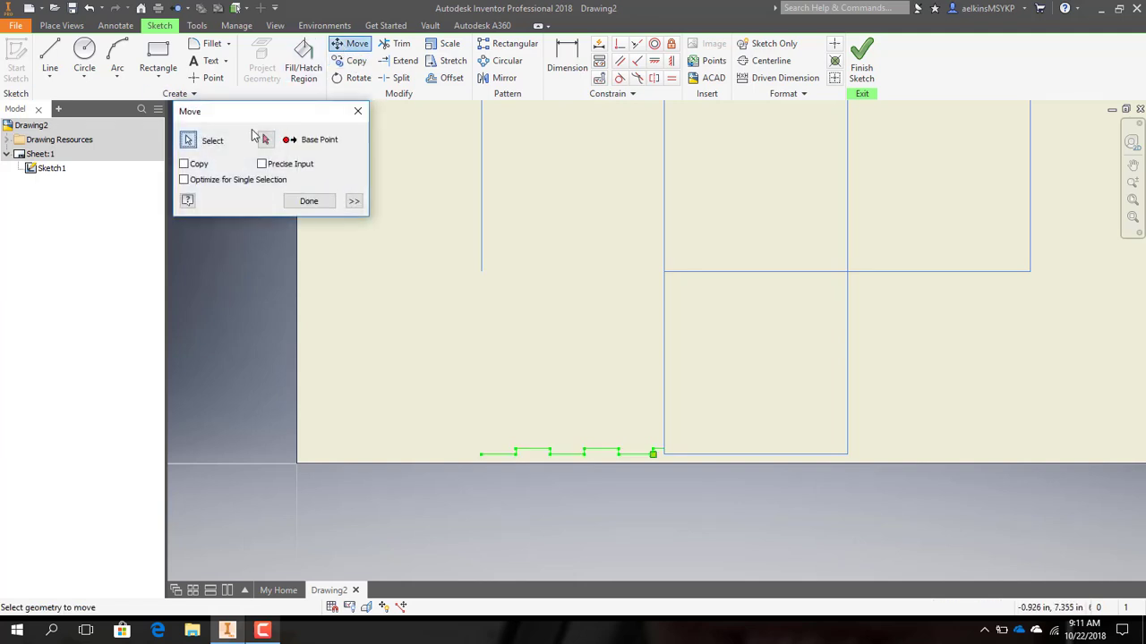
left_click(268, 141)
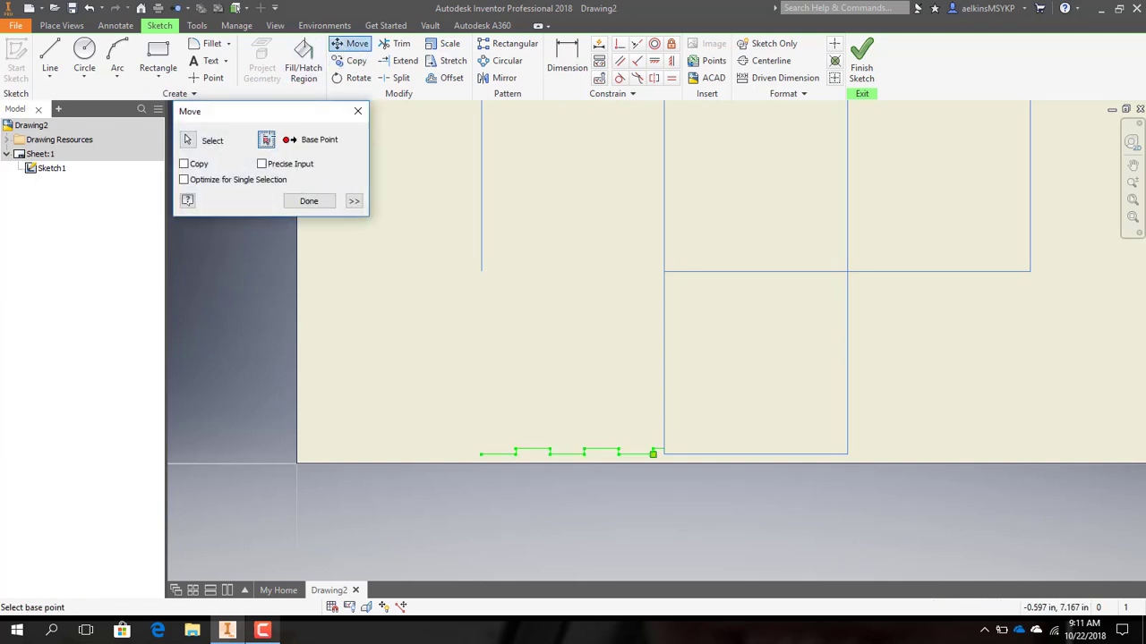
left_click(481, 455)
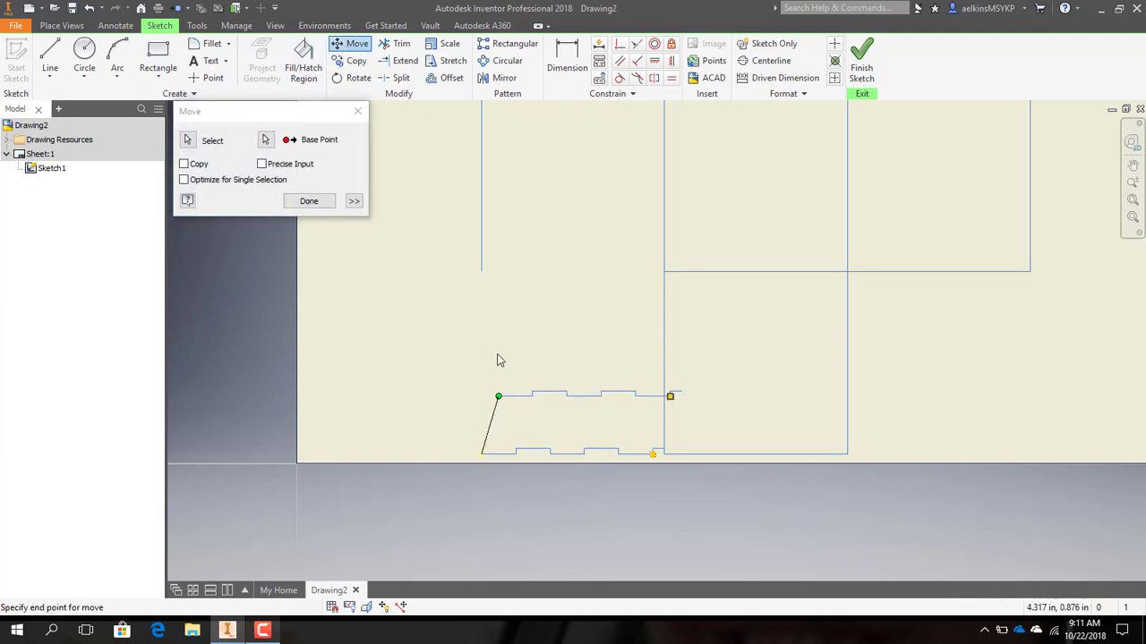
left_click(483, 272)
scroll(523, 289, "up", 3)
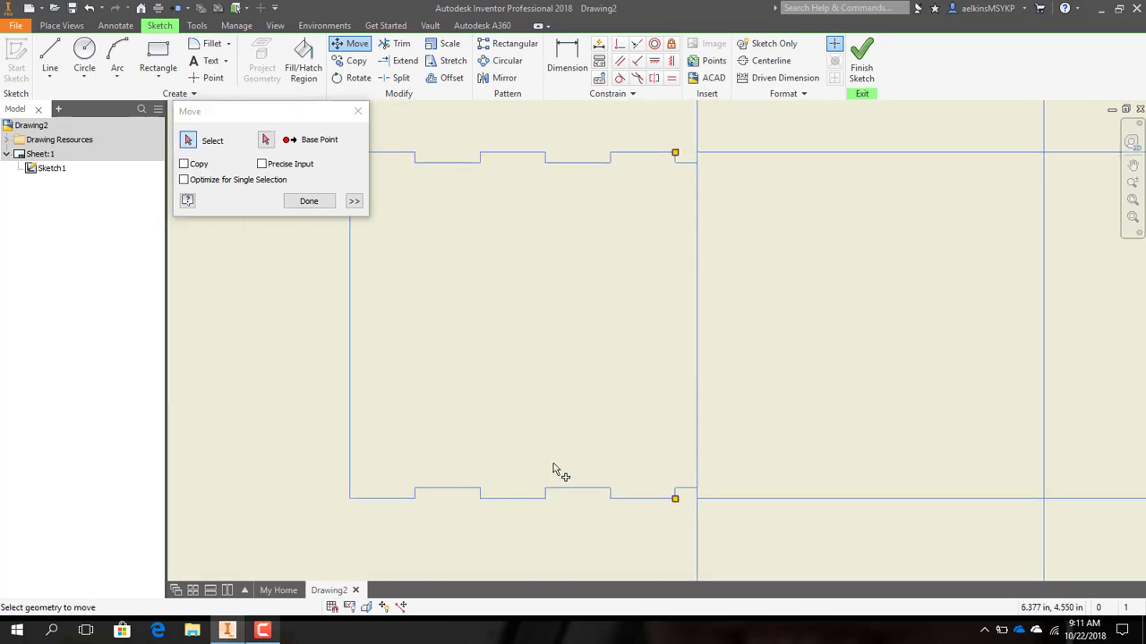
left_click(310, 202)
scroll(627, 454, "up", 1)
mouse_move(614, 442)
middle_mouse_down()
mouse_move(596, 453)
mouse_move(600, 489)
middle_mouse_up()
scroll(632, 307, "up", 4)
scroll(634, 309, "down", 3)
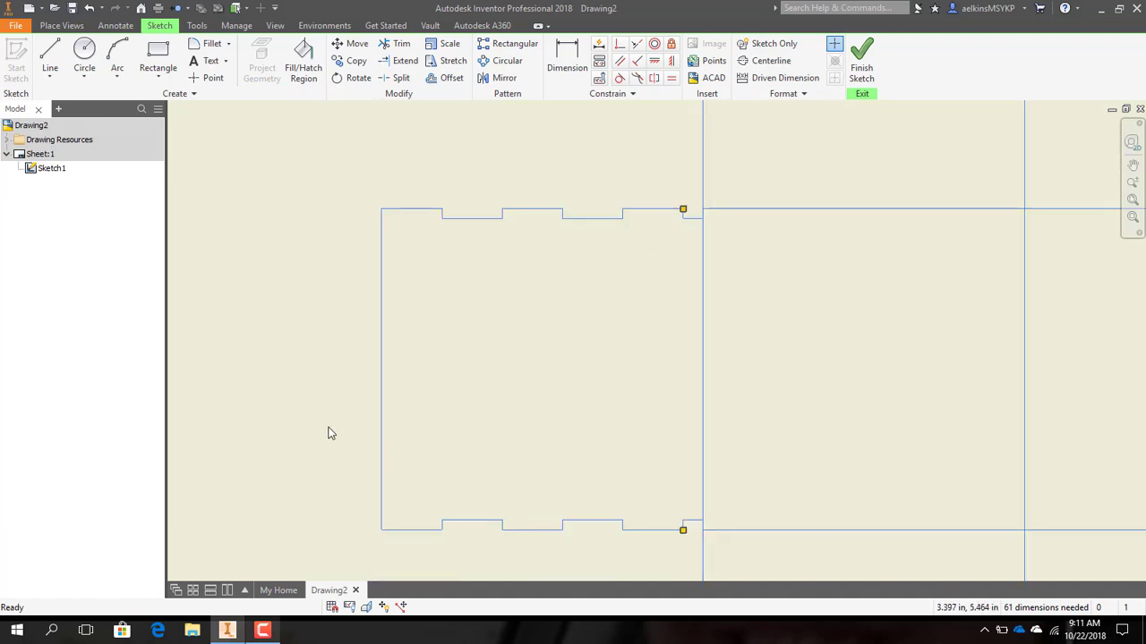
key("Home")
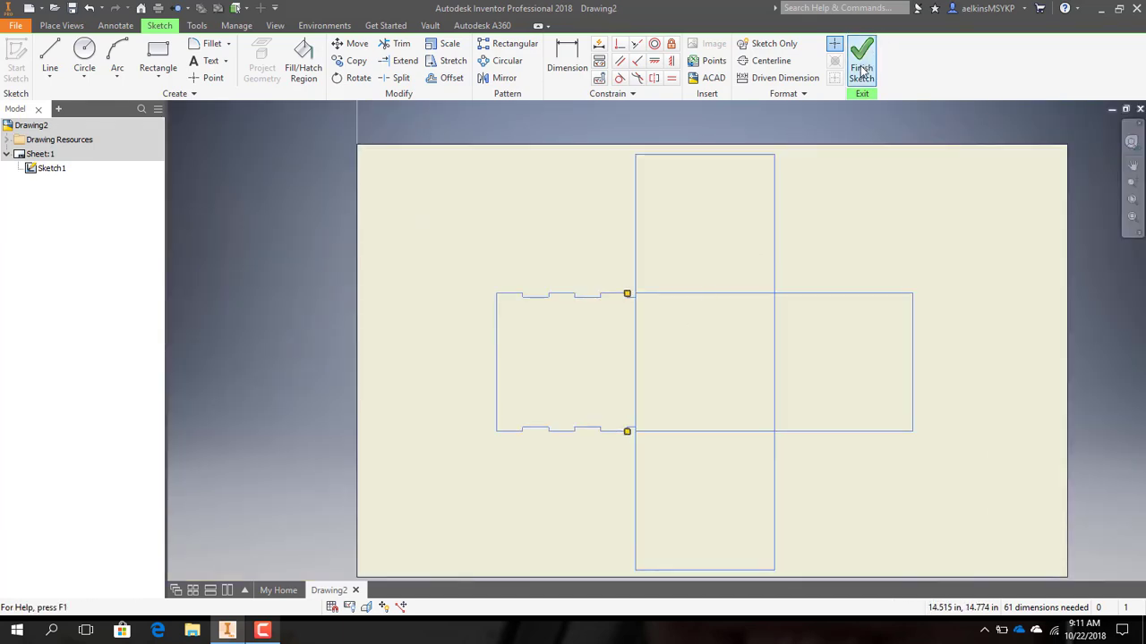
middle_click_drag(678, 247, 570, 258)
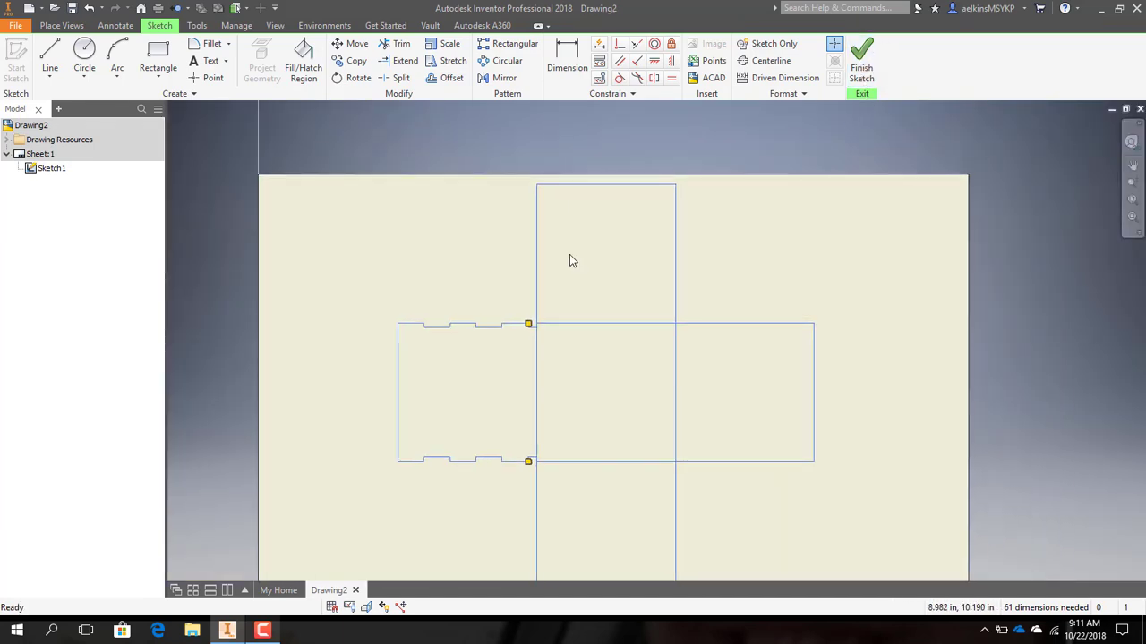
scroll(543, 259, "down", 3)
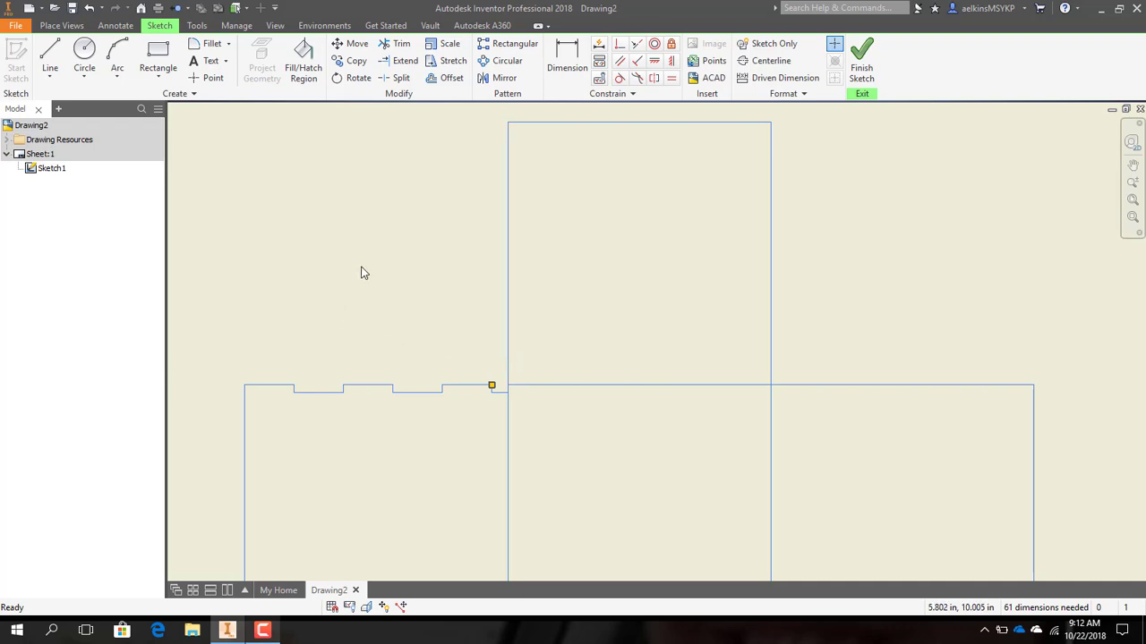
scroll(499, 391, "down", 5)
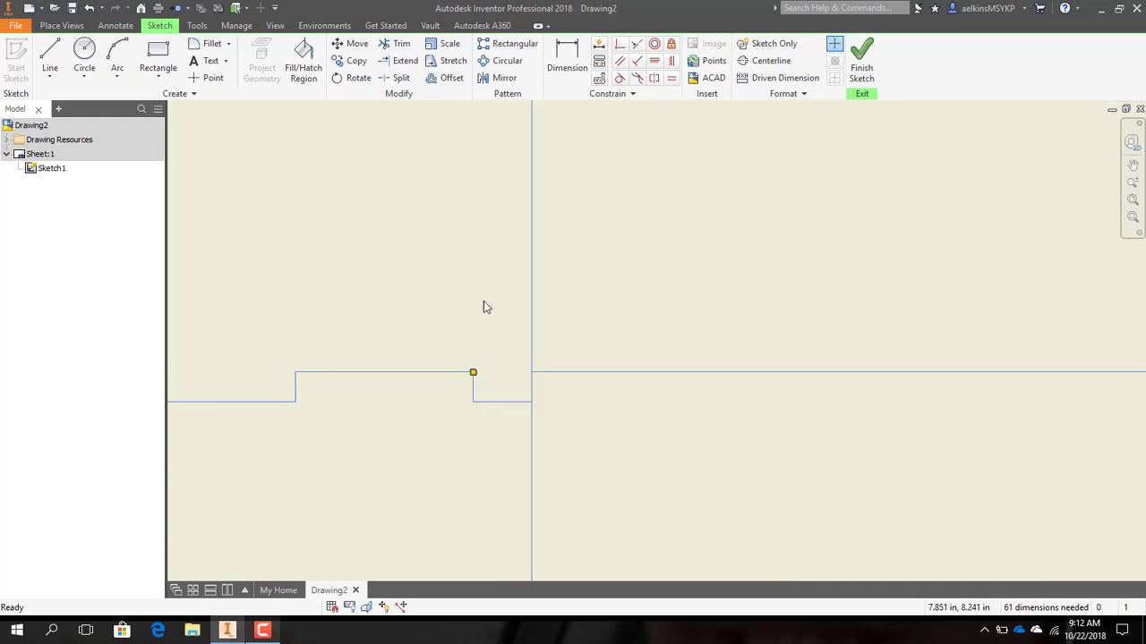
- Add a trial 0.250 dimension to the short horizontal segment, then remove it
key("d")
left_click(507, 405)
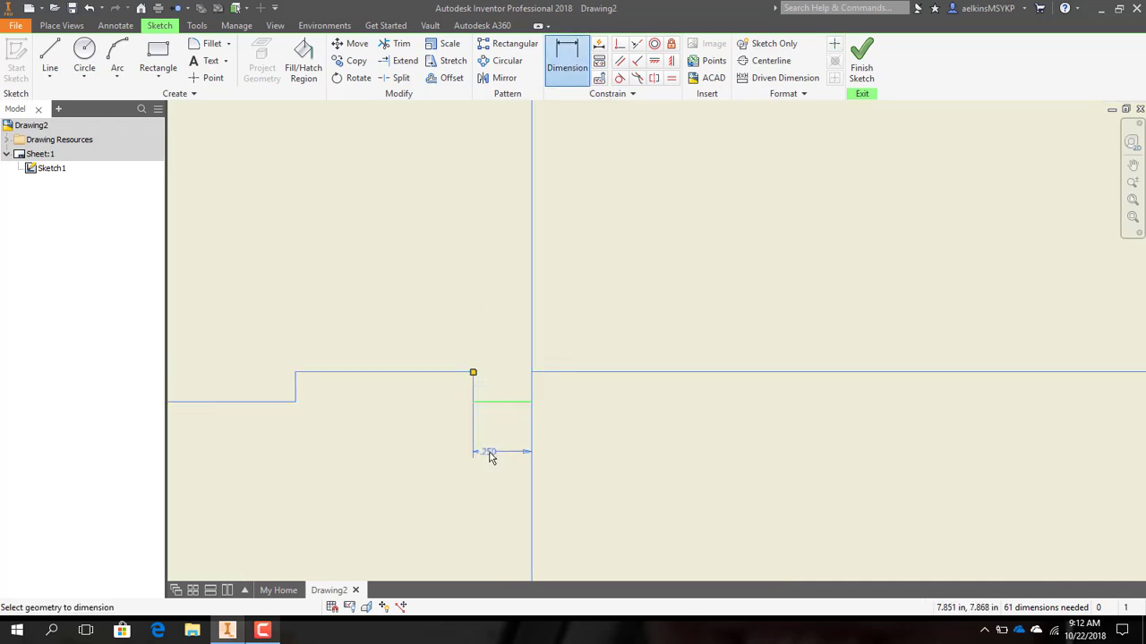
key("Escape")
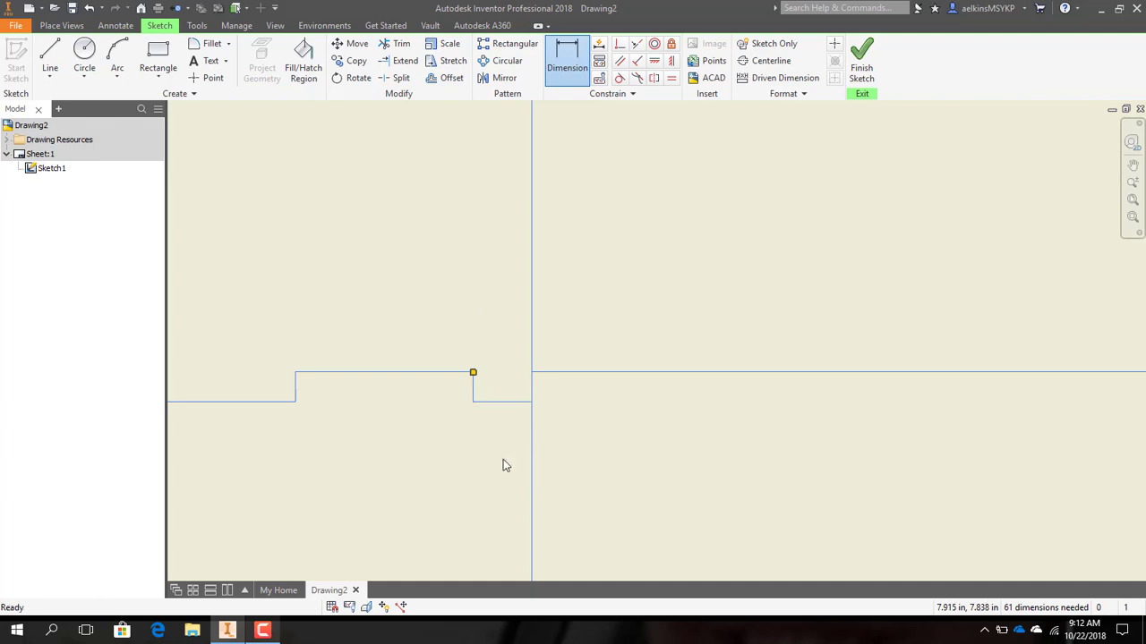
left_click(573, 61)
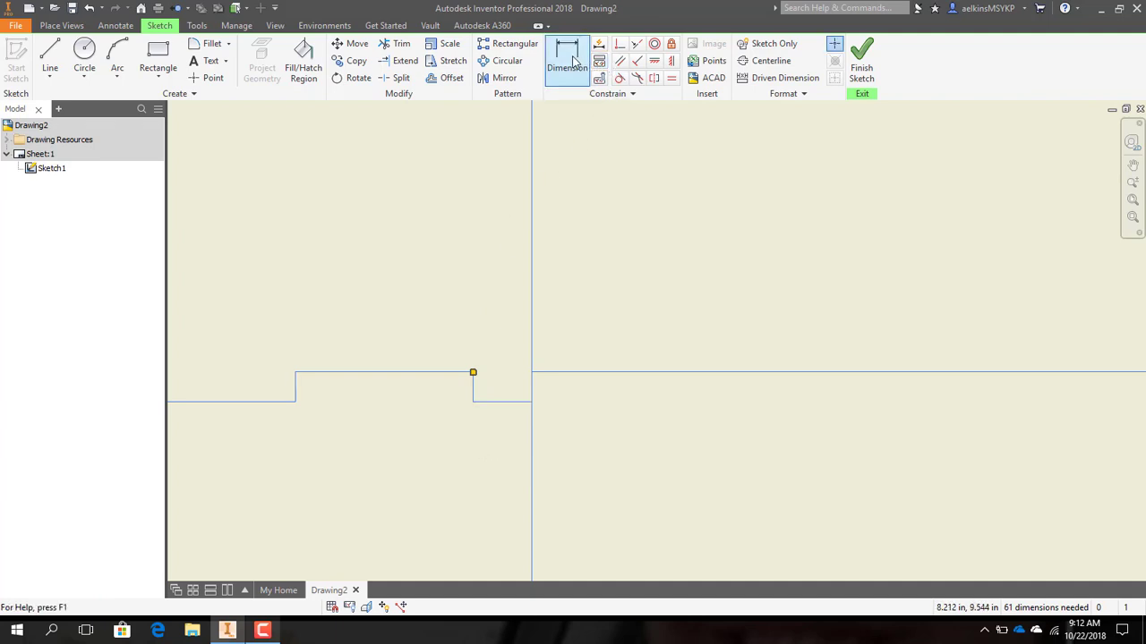
left_click(499, 412)
left_click(490, 437)
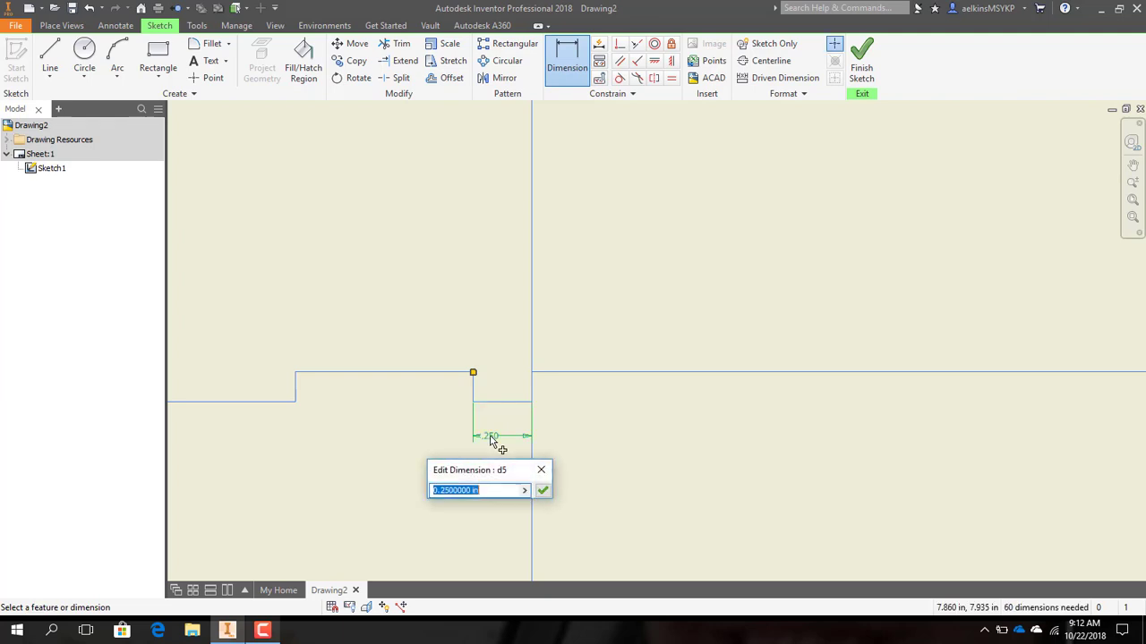
key("Return")
key("Escape")
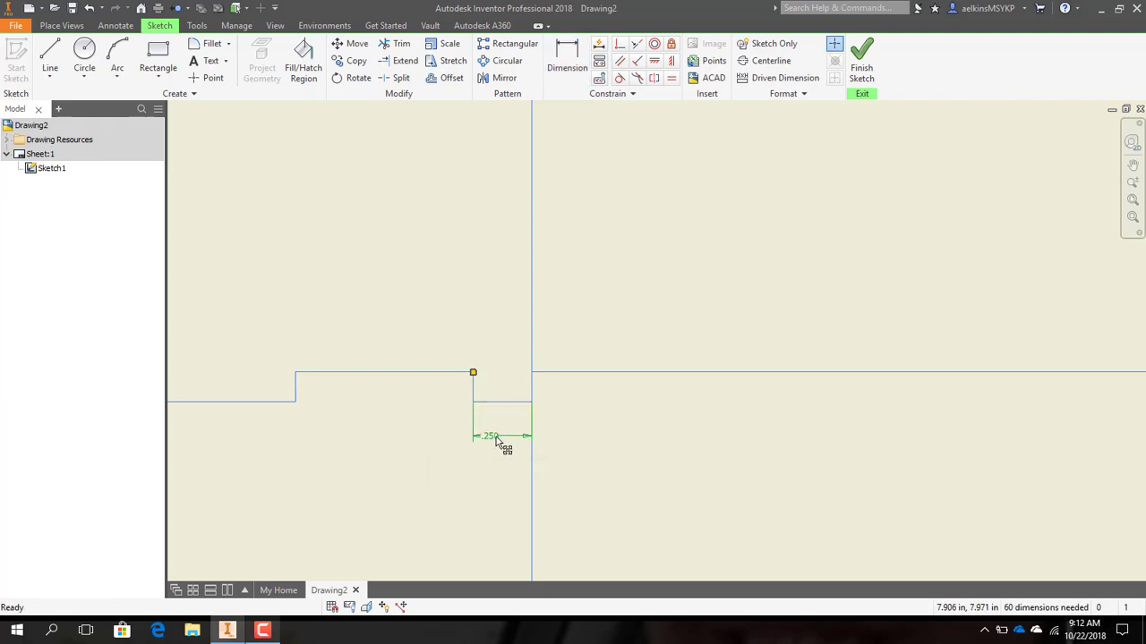
key("Delete")
- Delete the vertical line rising above the notched corner
left_click(50, 55)
key("Escape")
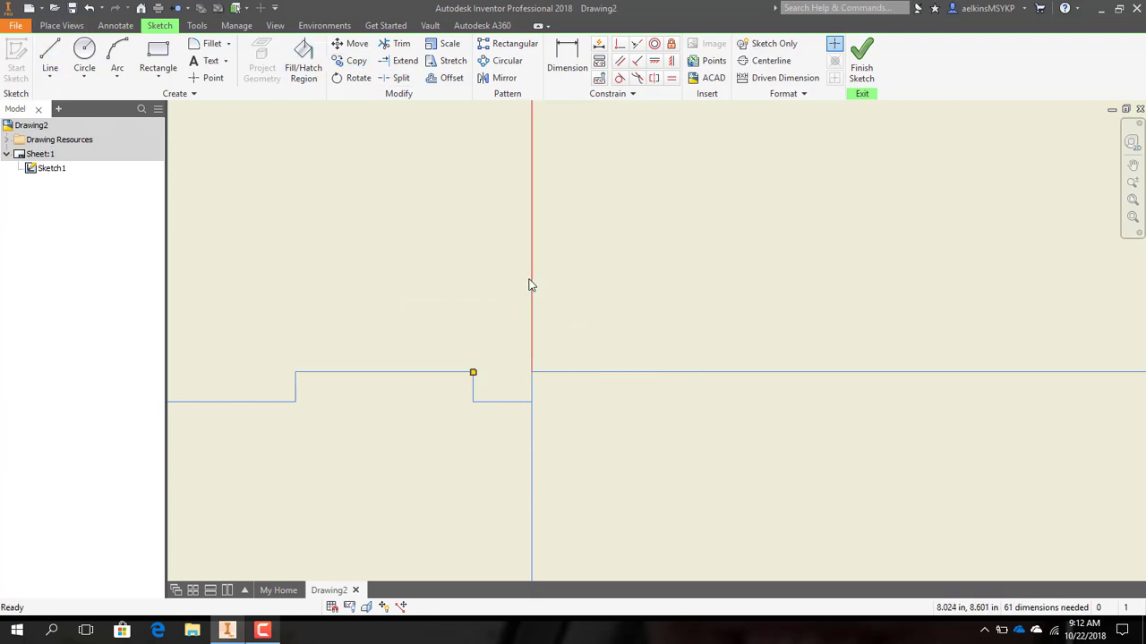
left_click(530, 289)
key("Delete")
scroll(537, 340, "down", 5)
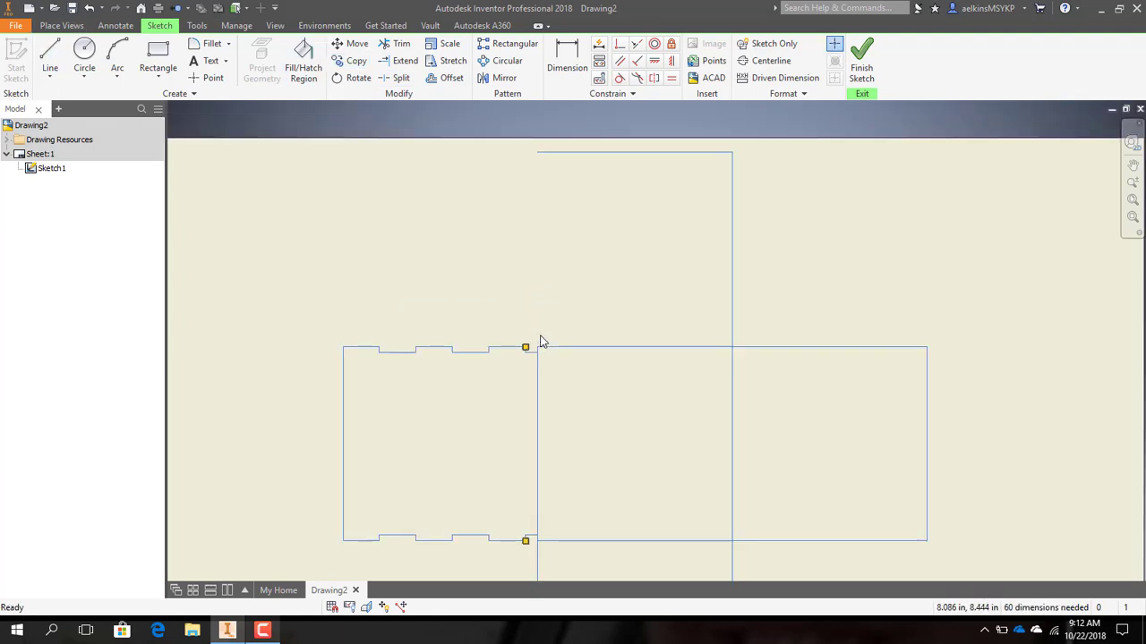
- From the notched corner, draw a 0.25 in rise, a 1/8 in jog and a 0.75 in rise
left_click(50, 55)
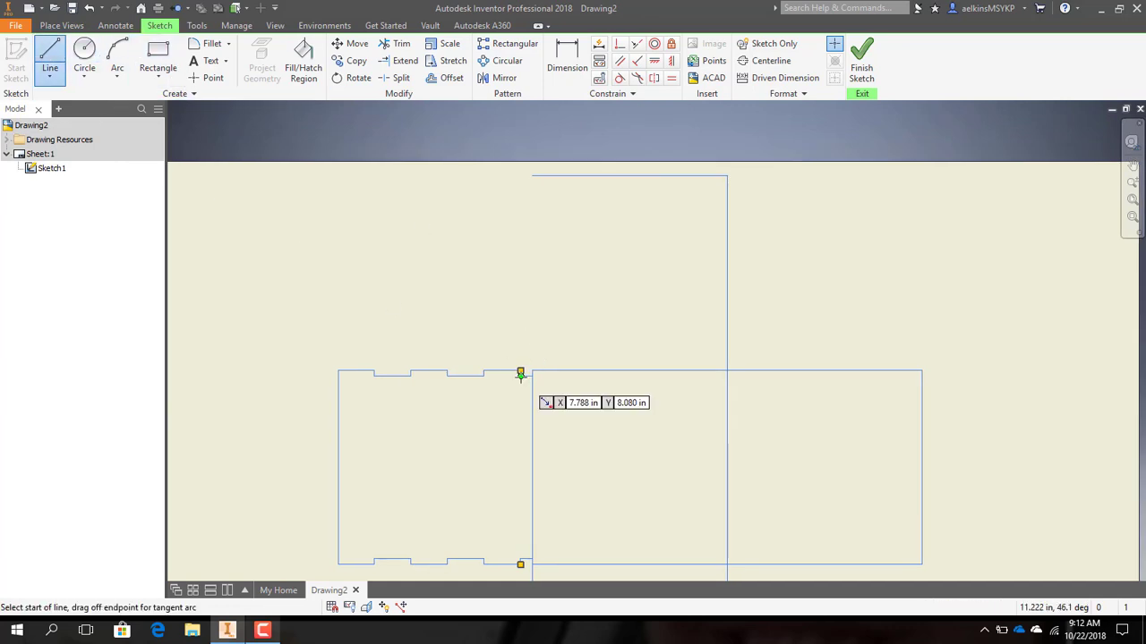
scroll(533, 370, "up", 3)
left_click(530, 368)
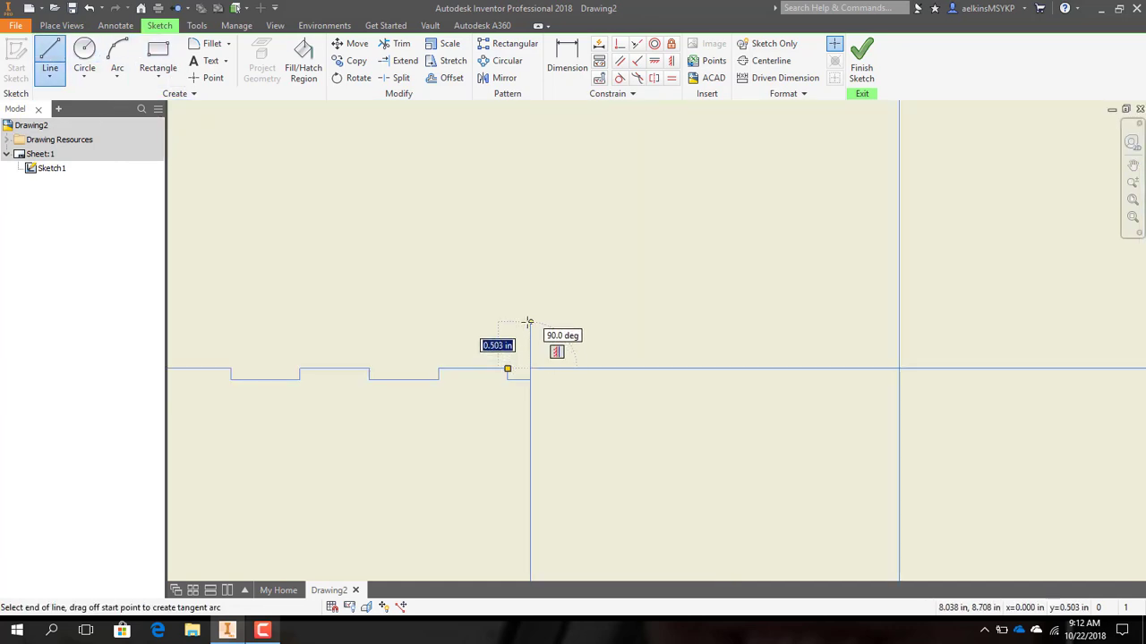
type(".25")
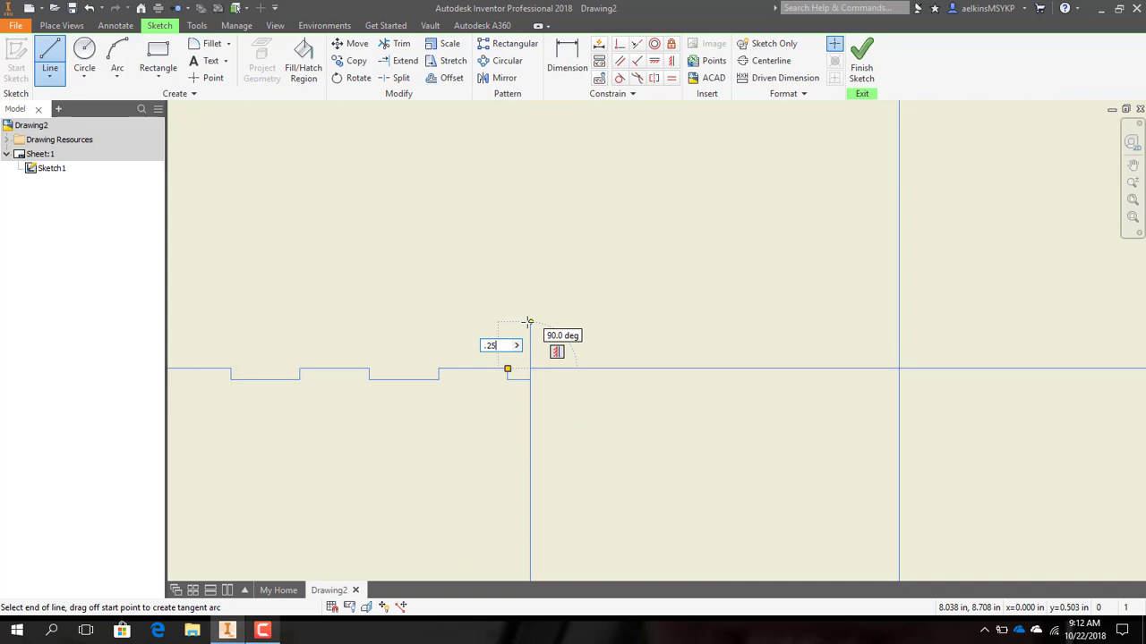
key("Return")
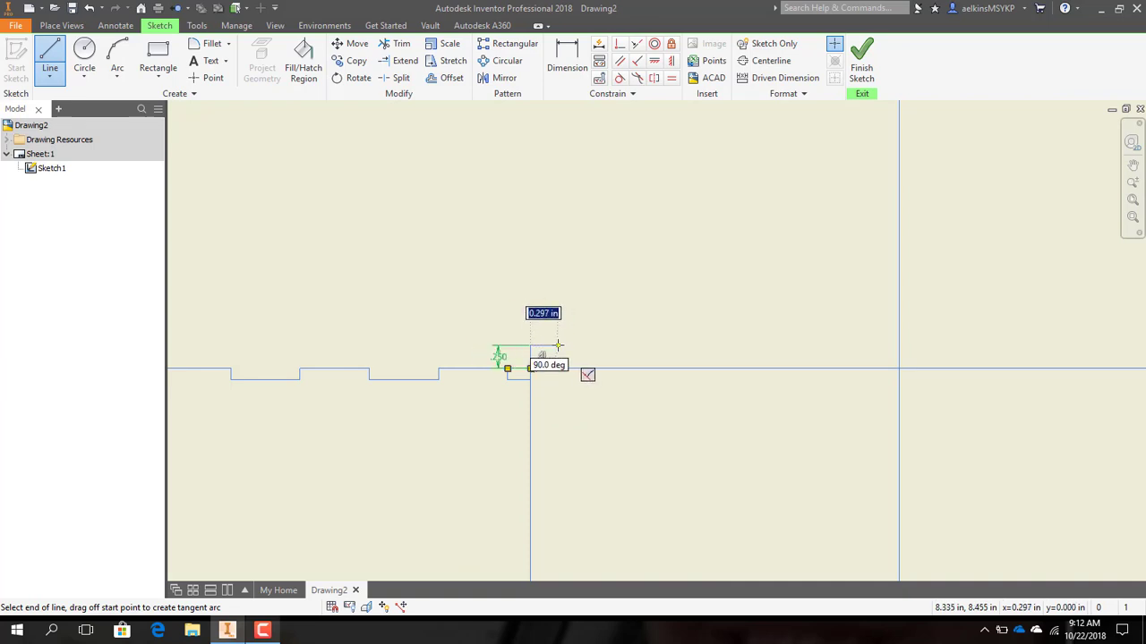
type("1/8")
key("Return")
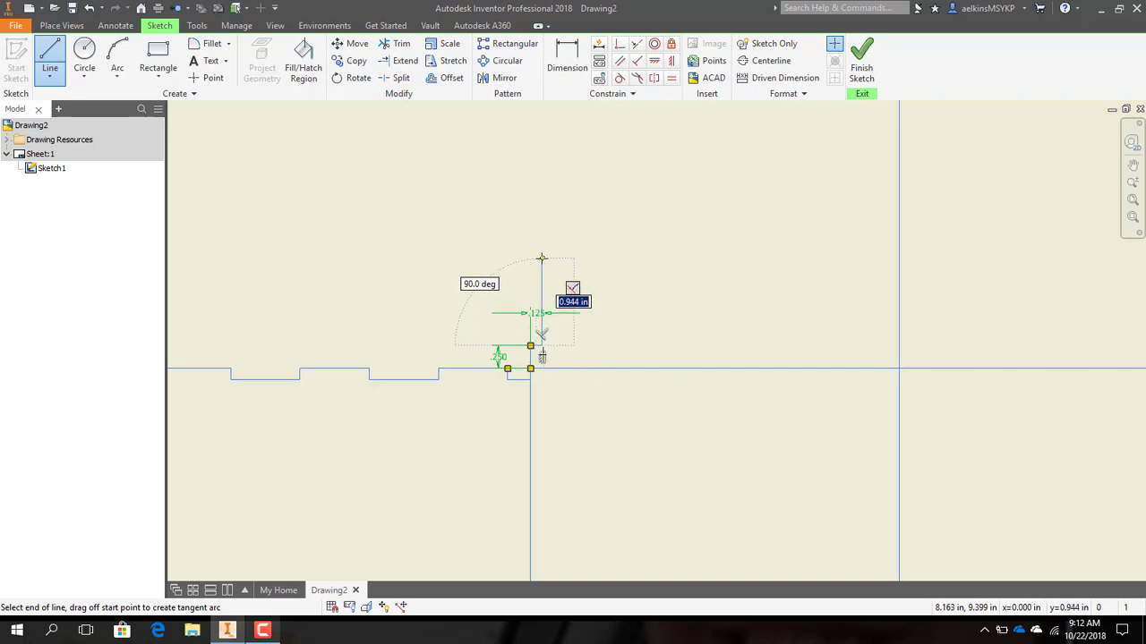
type(".75")
key("Return")
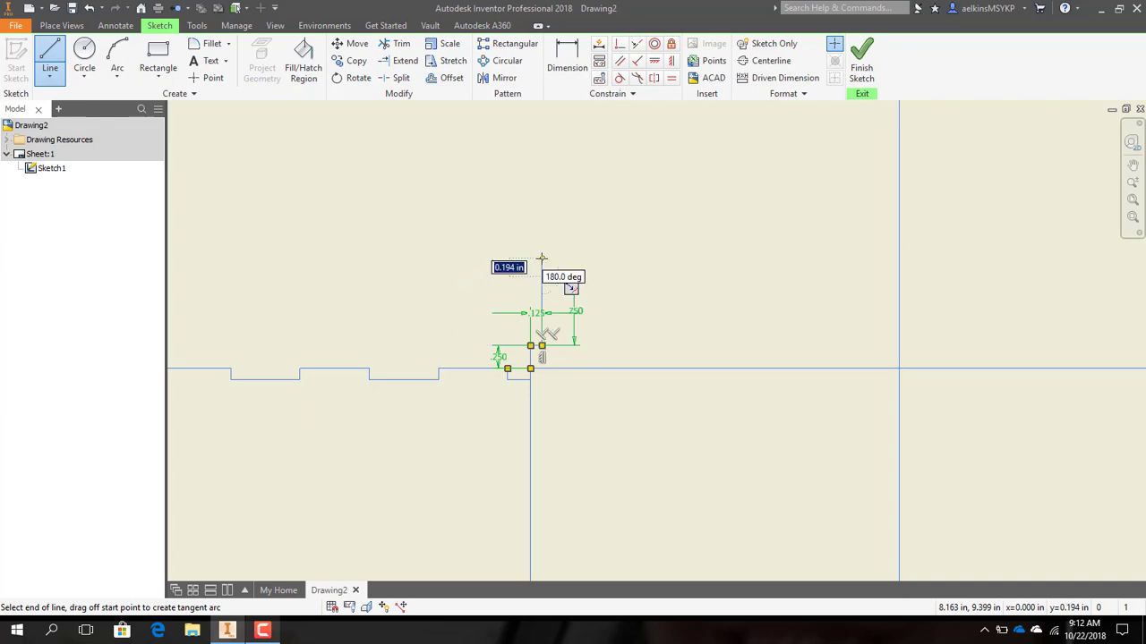
scroll(519, 269, "down", 5)
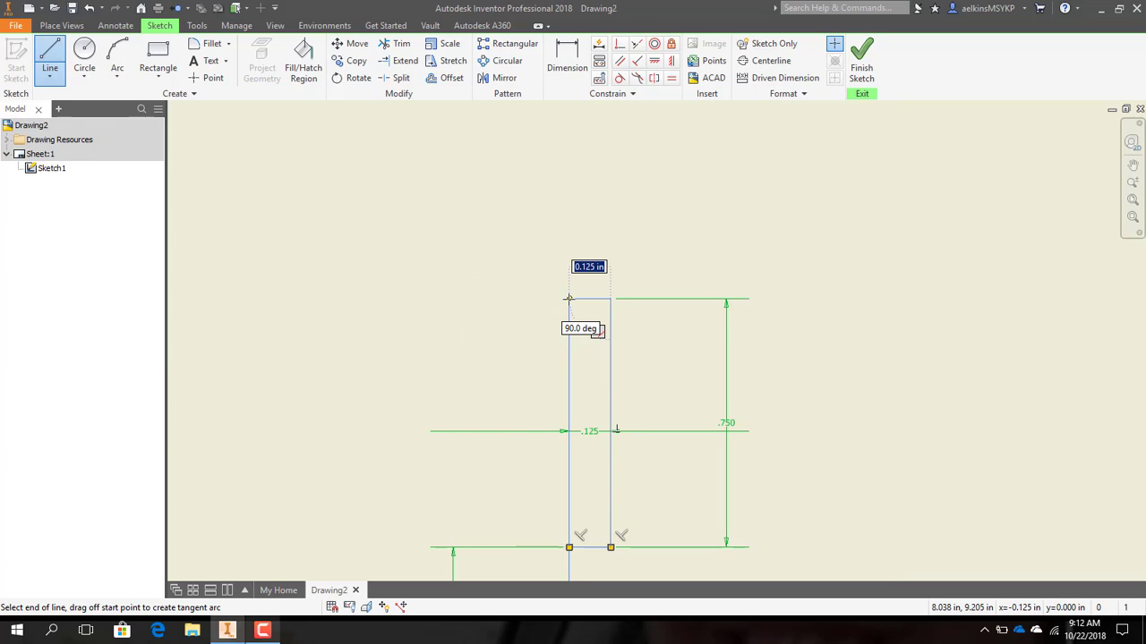
key("Escape")
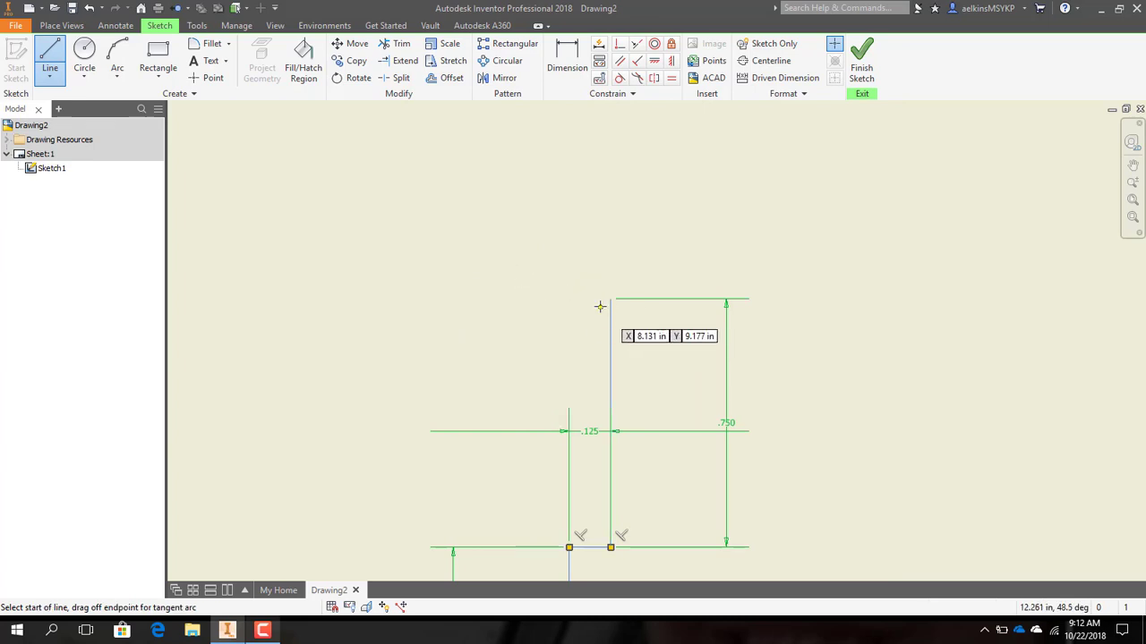
- From the top of that rise, draw another 0.75 in rise and a 0.125 in jog
left_click(610, 298)
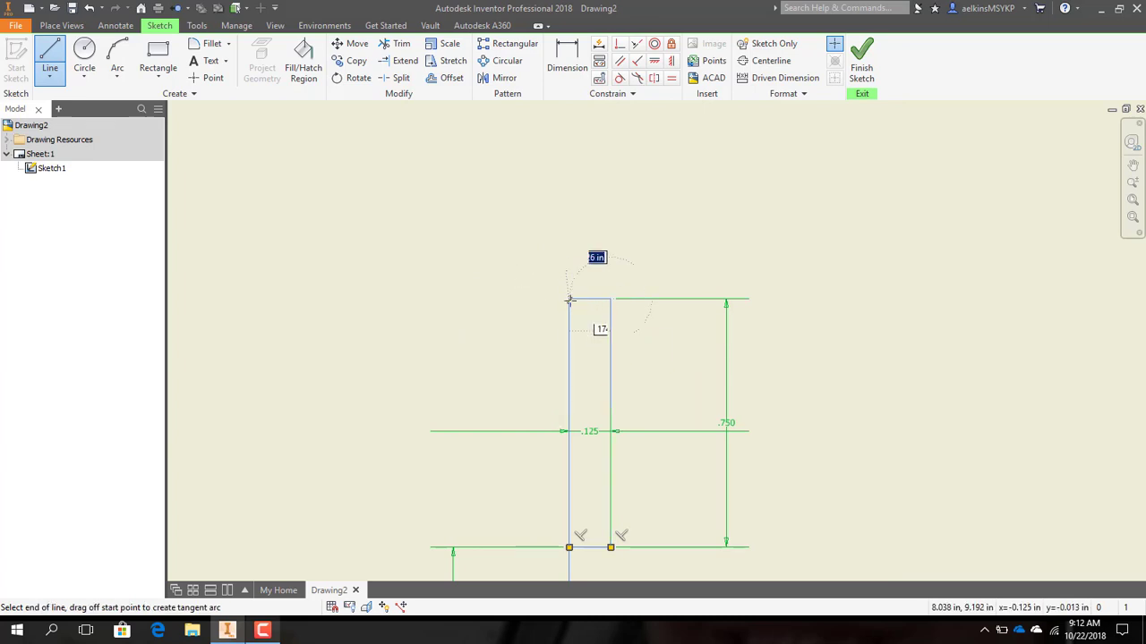
left_click(569, 298)
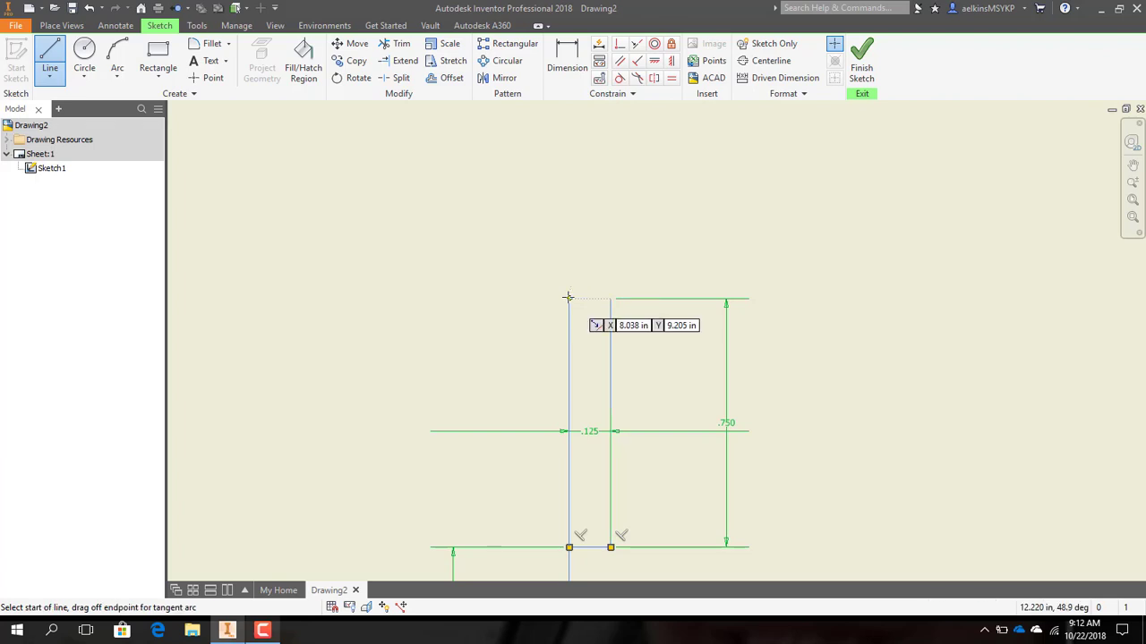
left_click(609, 298)
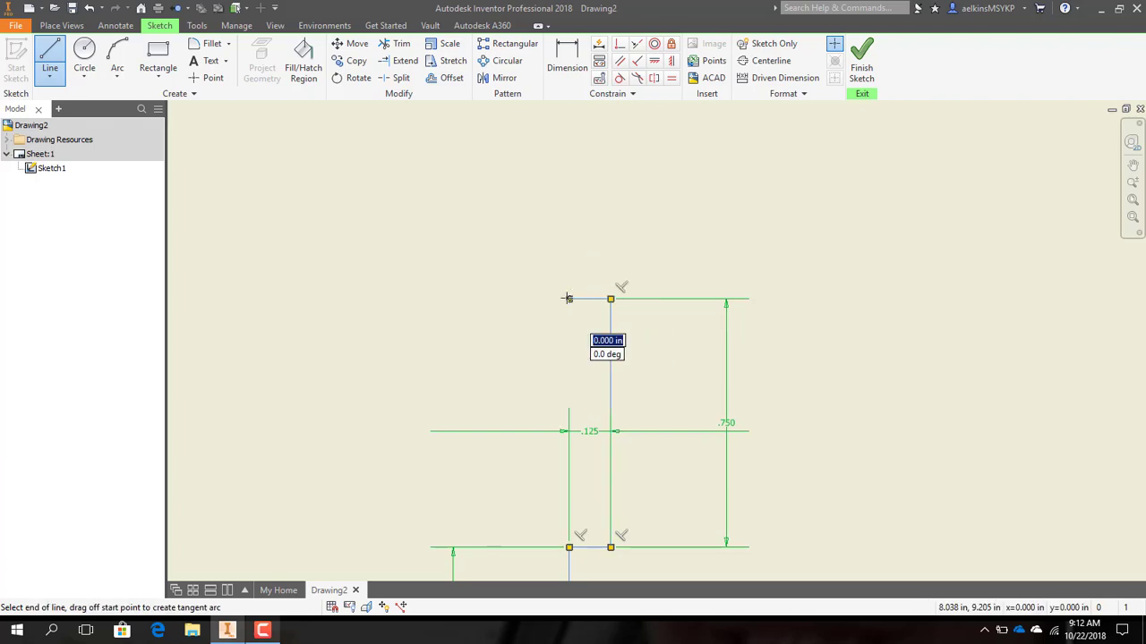
scroll(582, 197, "down", 2)
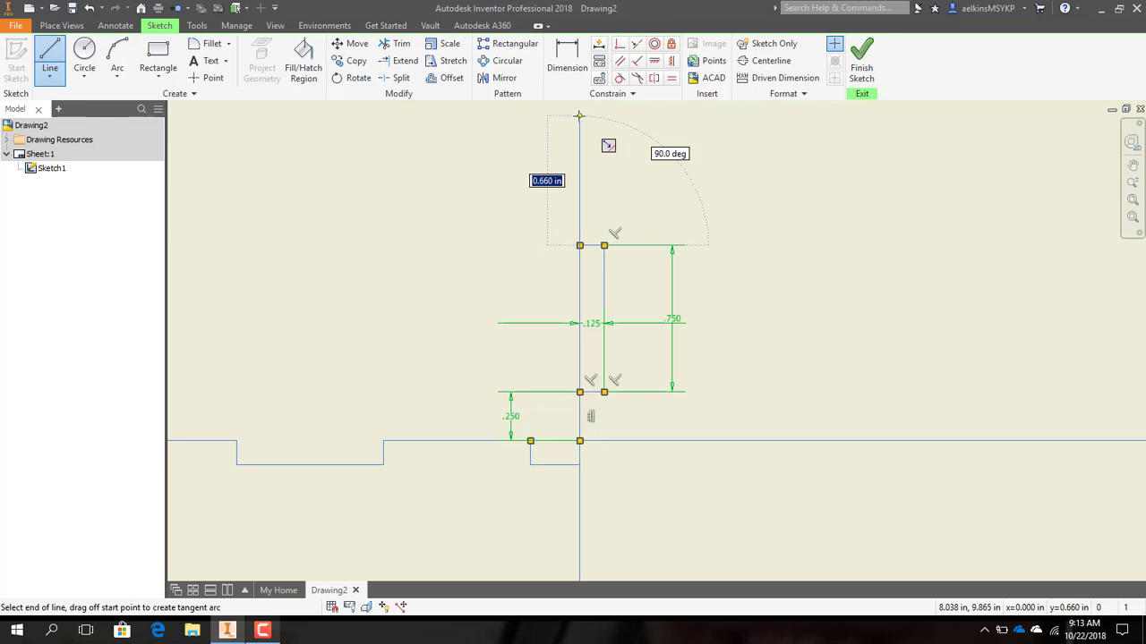
type(".75")
key("Return")
scroll(626, 135, "down", 3)
middle_click_drag(626, 135, 599, 271)
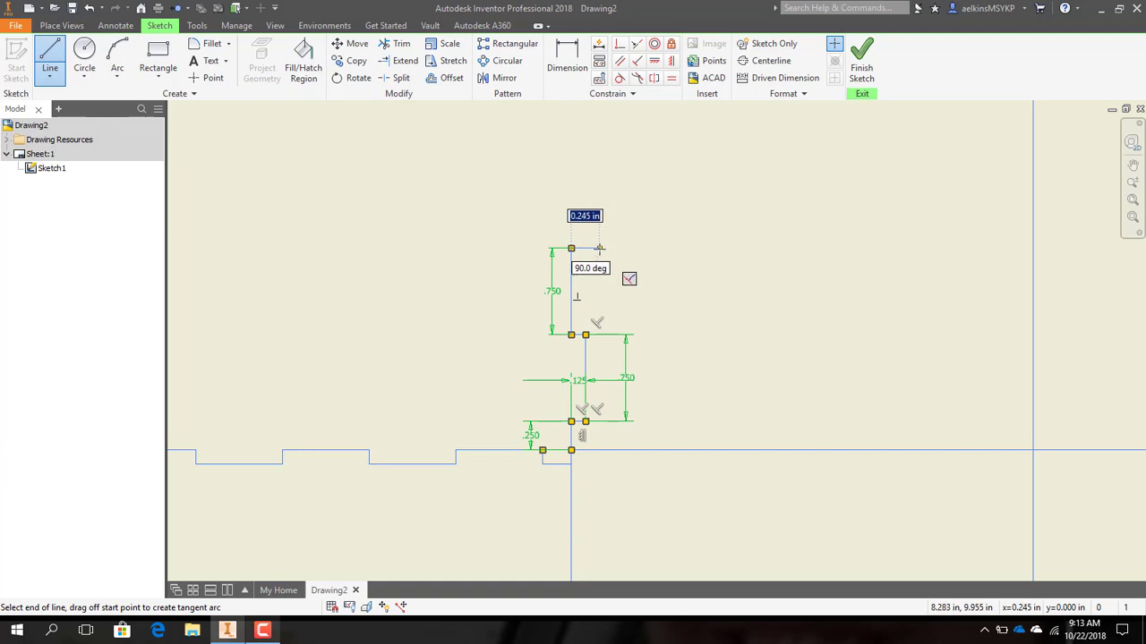
type(".125")
key("Return")
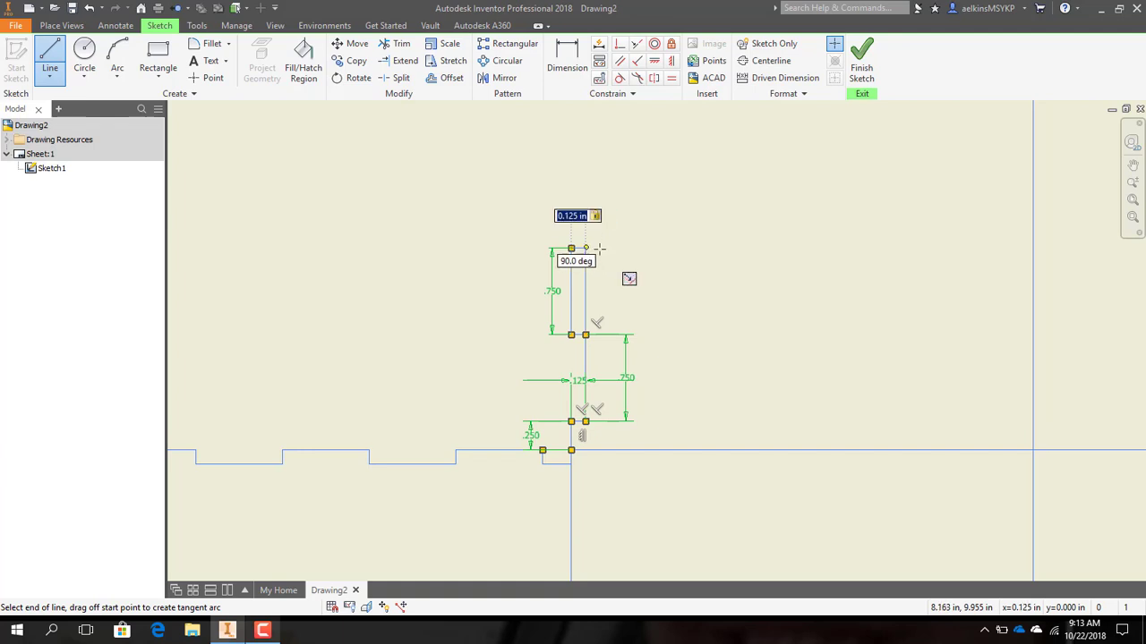
scroll(599, 248, "down", 2)
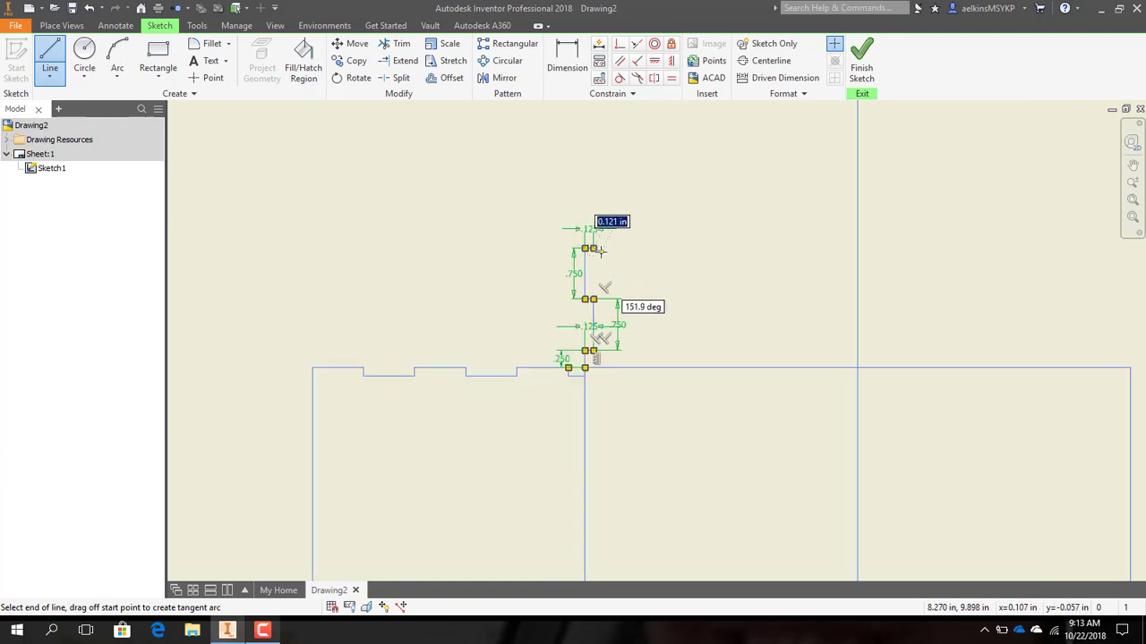
key("Escape")
scroll(603, 289, "up", 1)
- Delete the lower .750 and .125 dimensions from the stepped edge
middle_click_drag(603, 289, 608, 255)
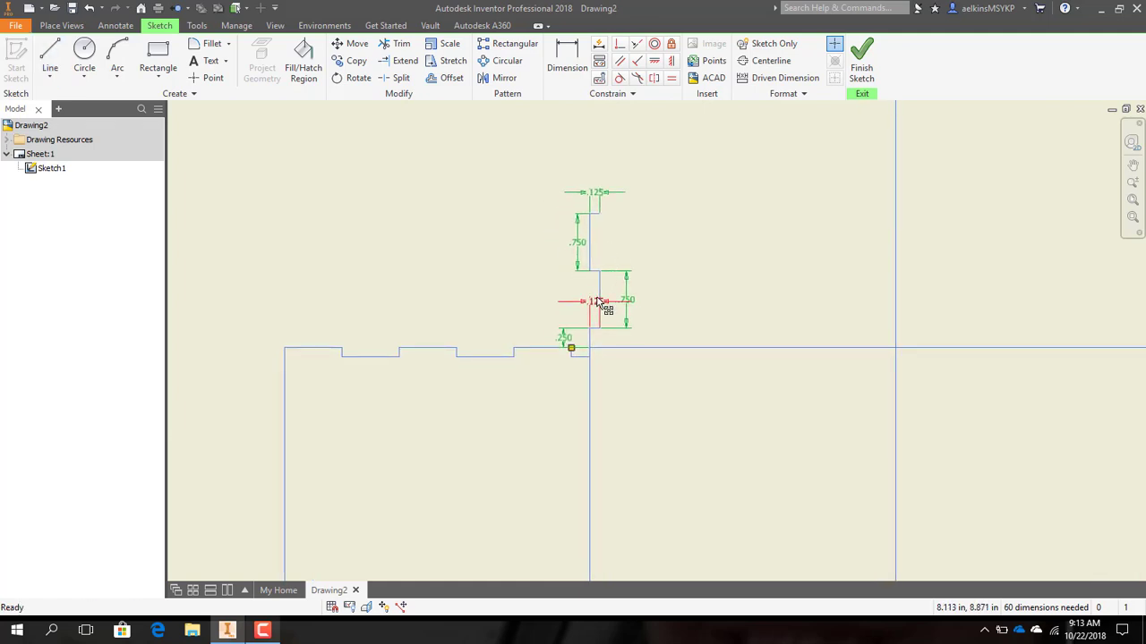
scroll(603, 304, "up", 2)
scroll(601, 309, "down", 2)
scroll(606, 315, "up", 1)
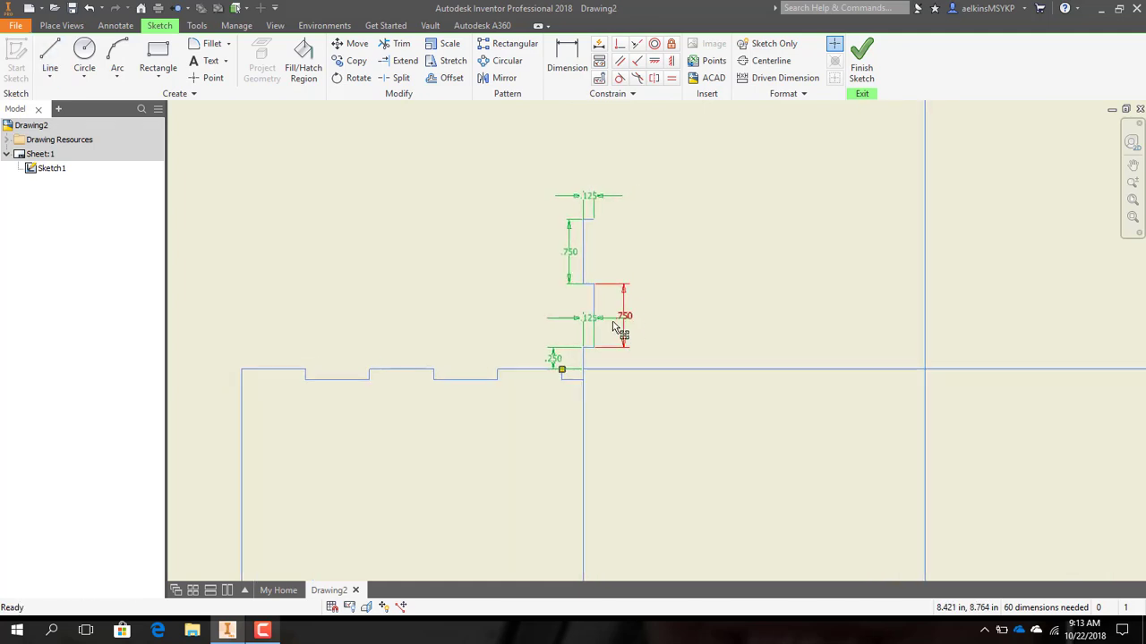
scroll(621, 322, "up", 2)
left_click(634, 317)
key("Delete")
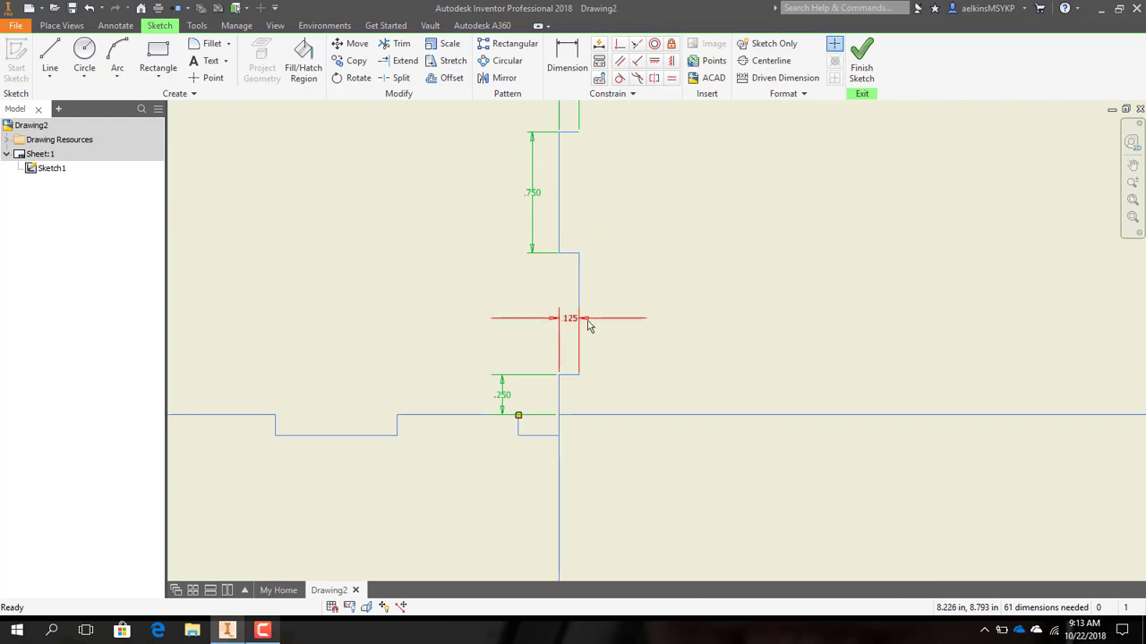
left_click(563, 329)
key("Delete")
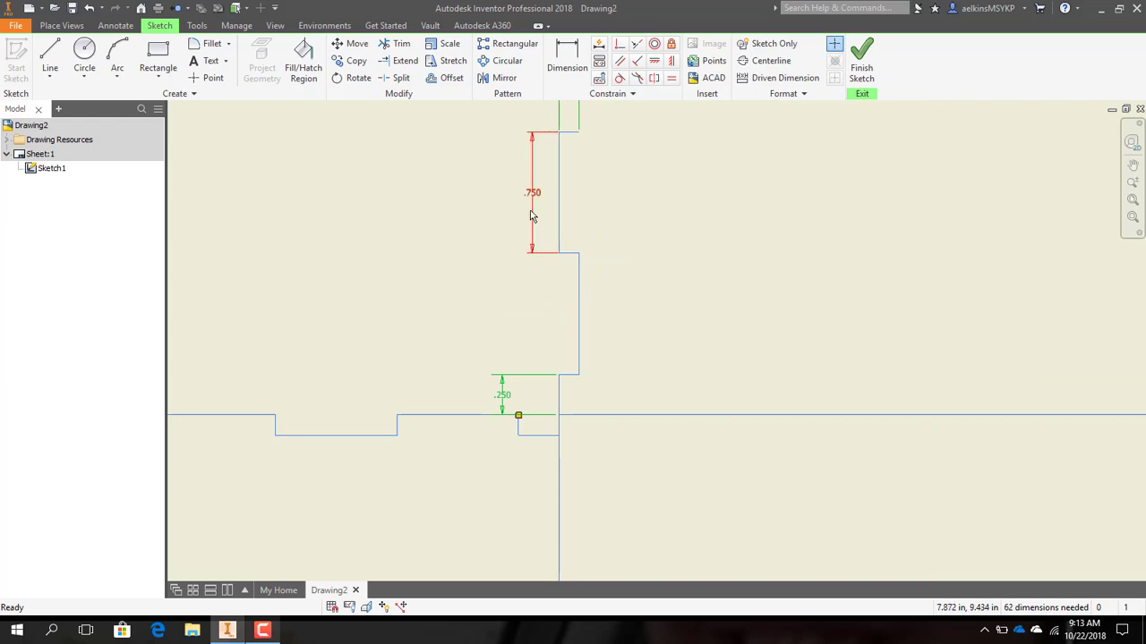
- Delete the upper .750 and .125 dimensions and window-select the stepped notch segments
left_click(529, 197)
key("Delete")
scroll(554, 204, "down", 1)
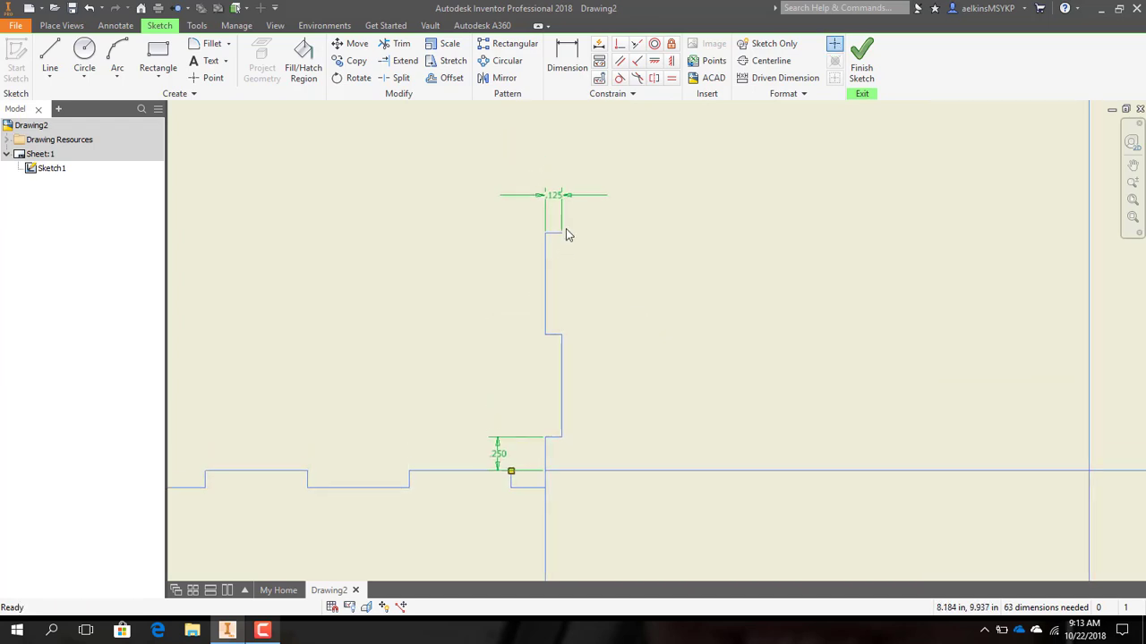
left_click(556, 200)
key("Delete")
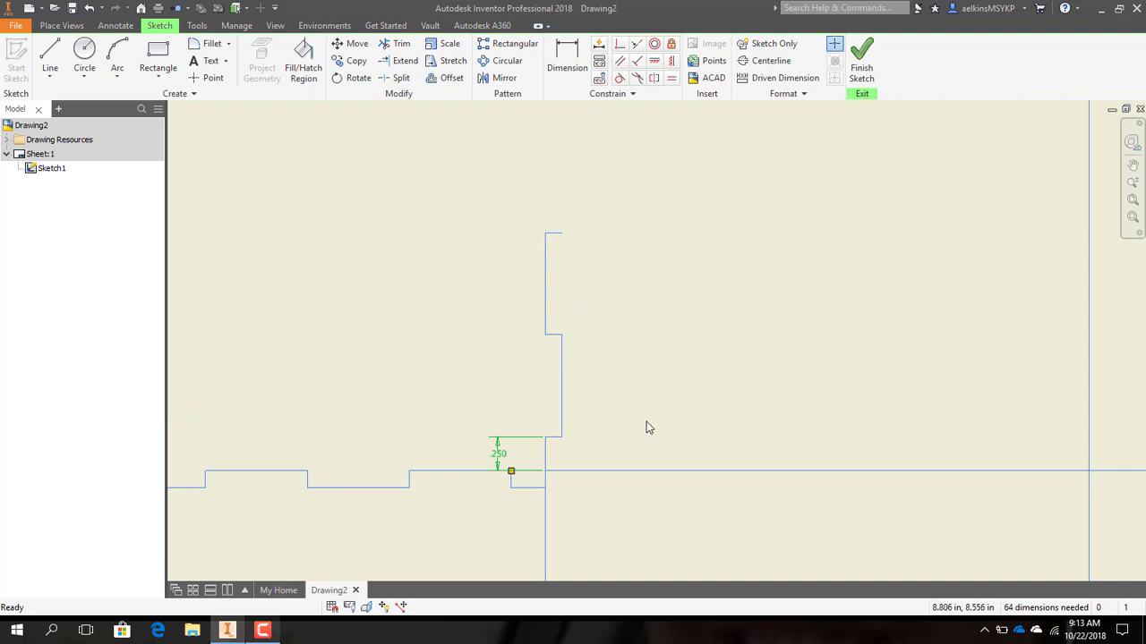
mouse_move(707, 442)
left_mouse_down()
mouse_move(535, 212)
mouse_move(434, 170)
left_mouse_up()
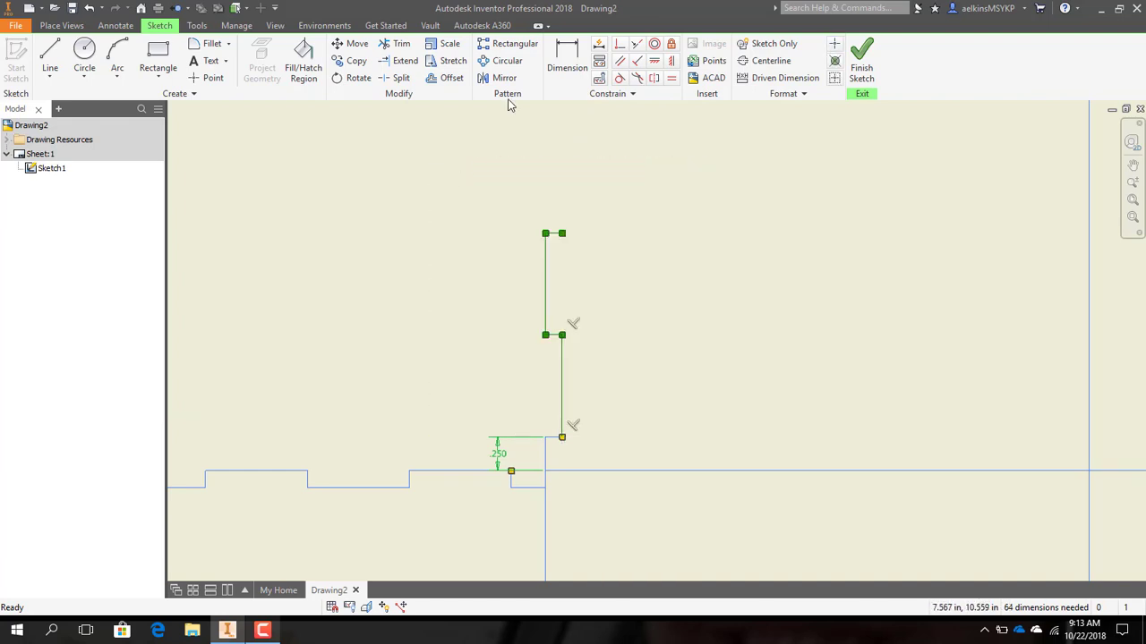
middle_click_drag(529, 238, 468, 324)
- Copy the stepped notch from its bottom endpoint to a spot further up the edge
left_click(358, 62)
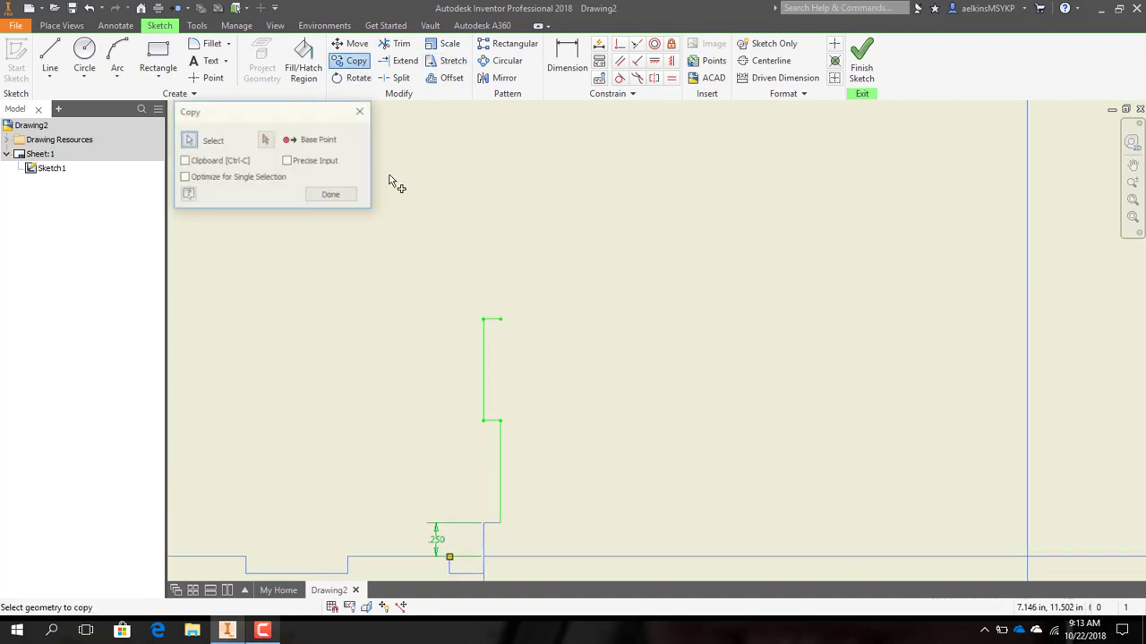
left_click(266, 142)
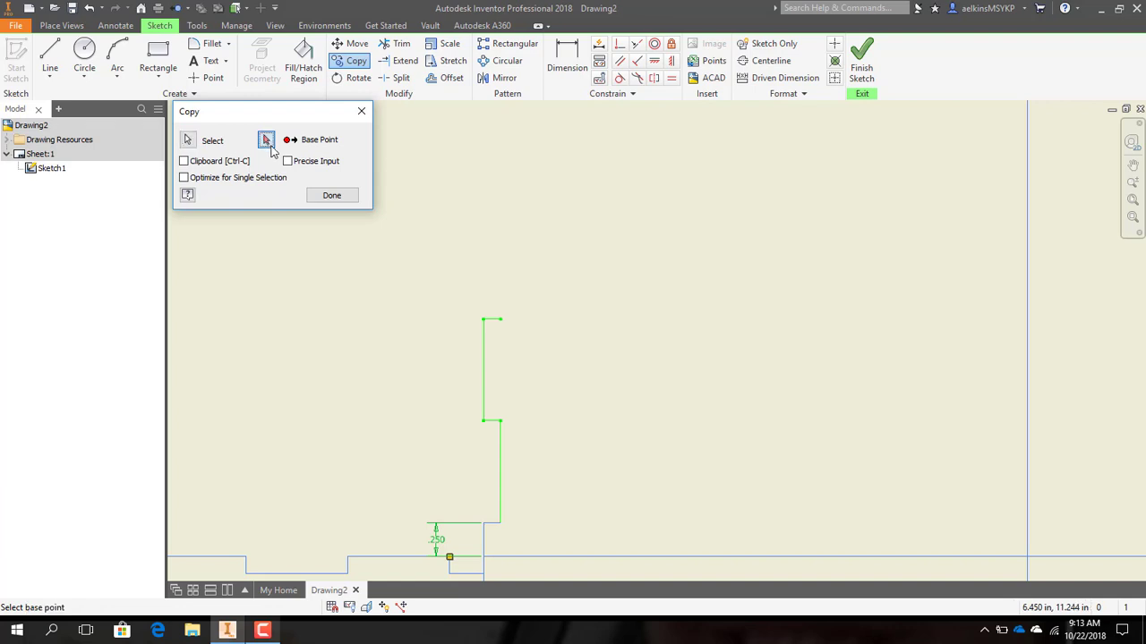
left_click(501, 523)
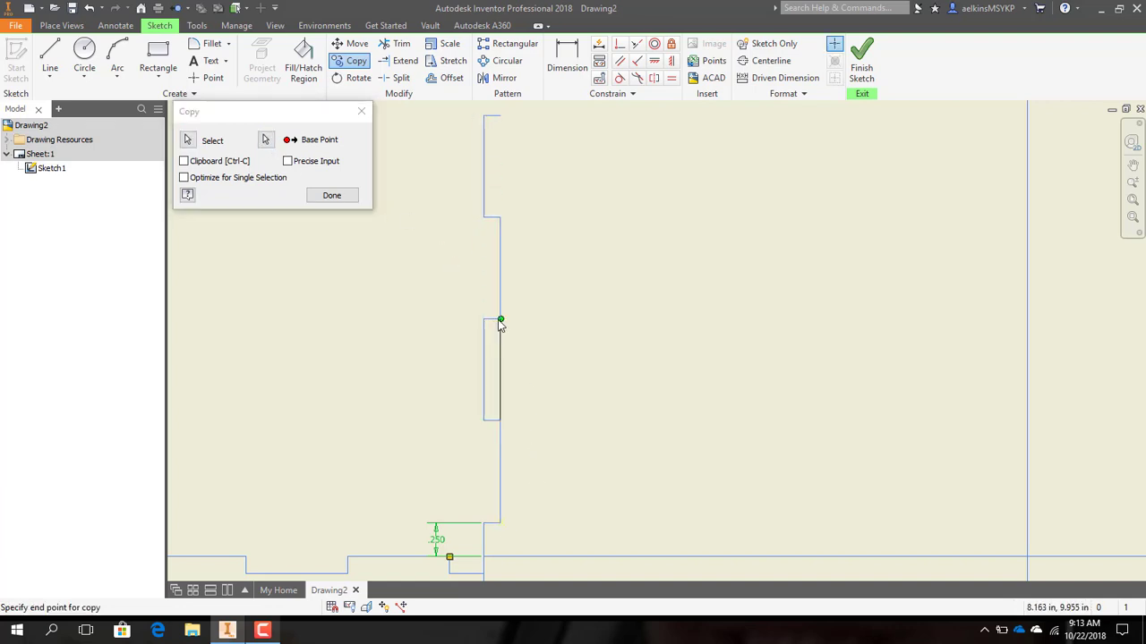
middle_click_drag(499, 419, 483, 478)
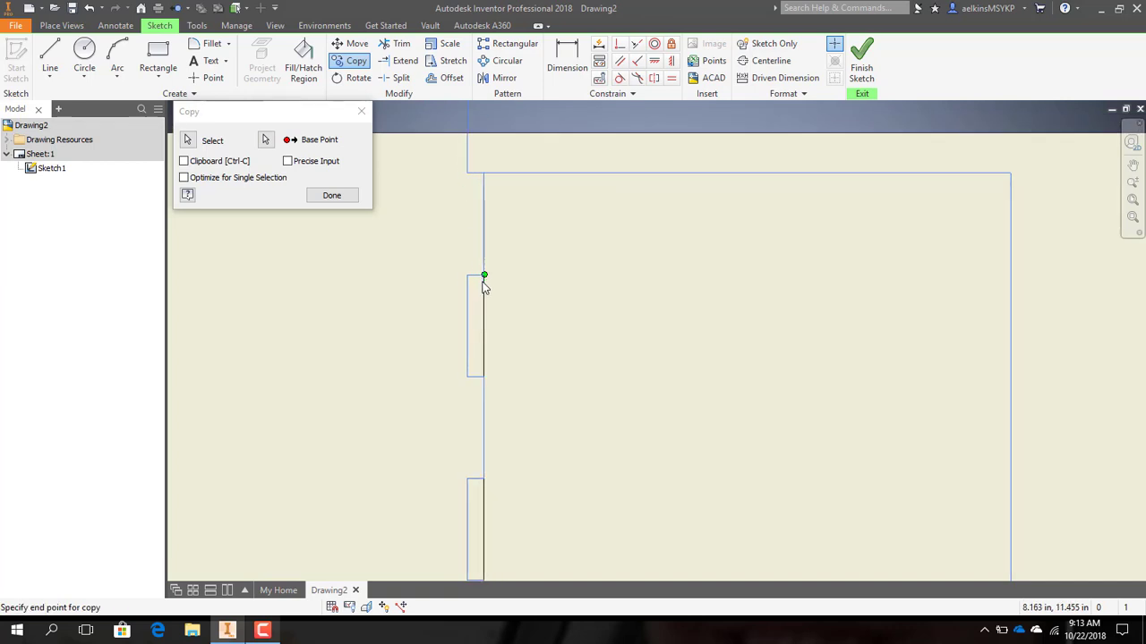
middle_click_drag(458, 258, 446, 282)
- Delete the leftover vertical line above the copied notch
scroll(446, 282, "up", 2)
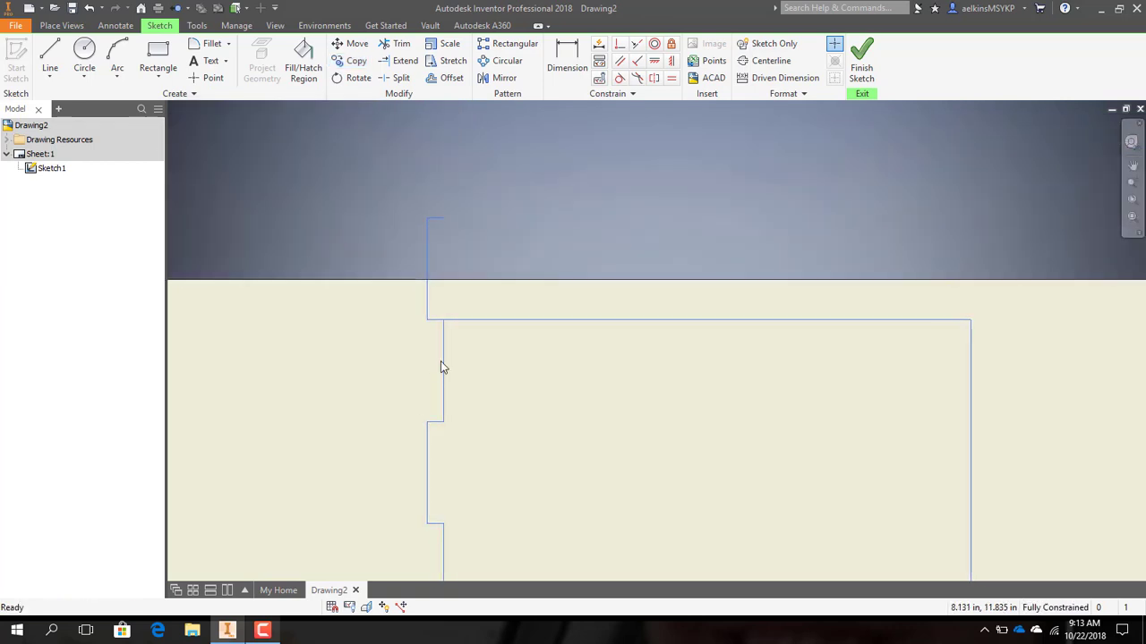
left_click(427, 315)
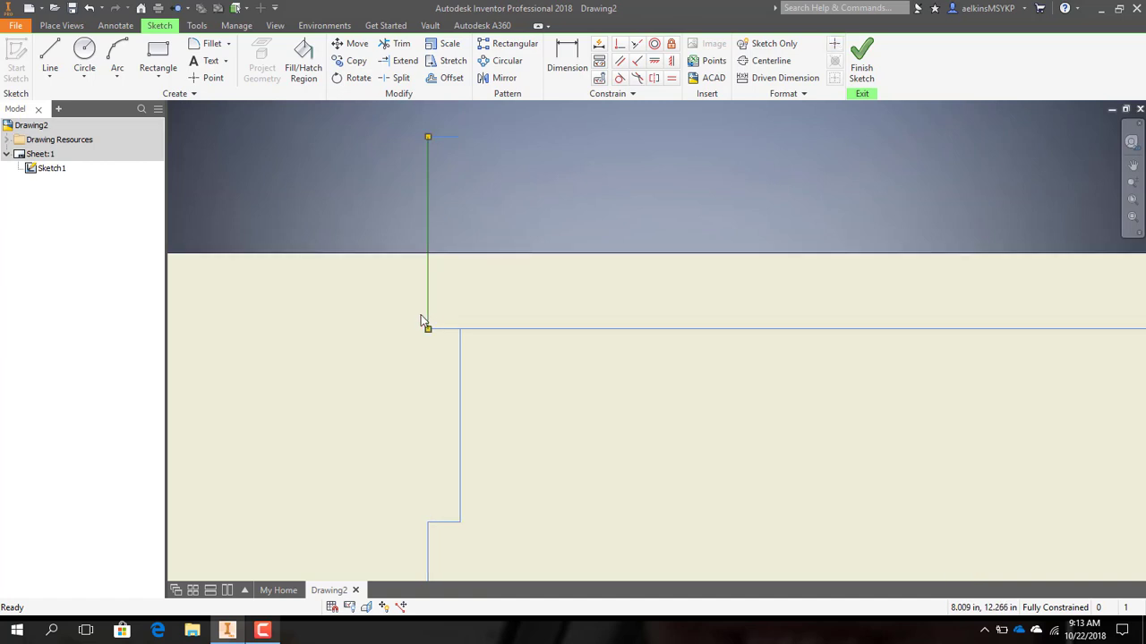
key("Delete")
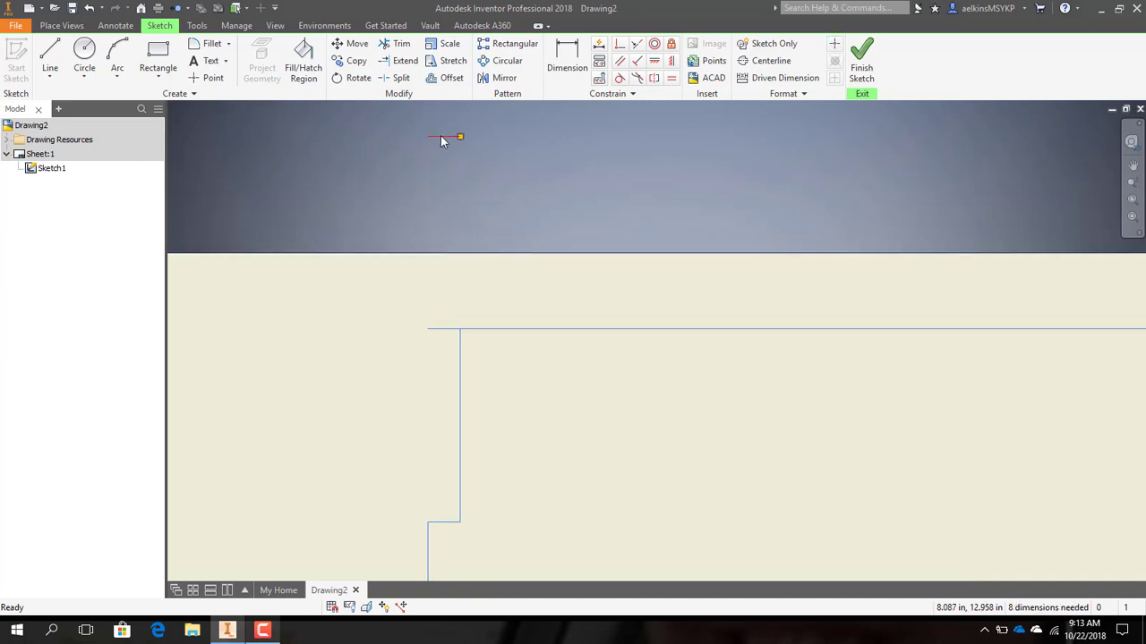
- Trim away the short leftover stub near the top corner of the upper face's notched left edge
left_click(400, 44)
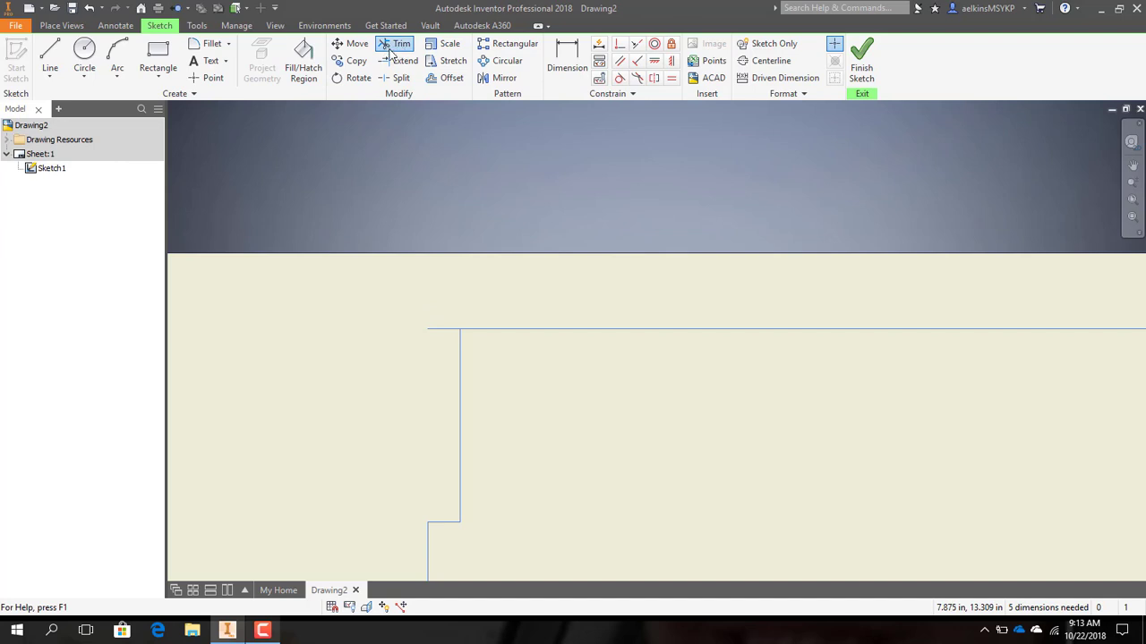
left_click(438, 330)
scroll(429, 346, "down", 3)
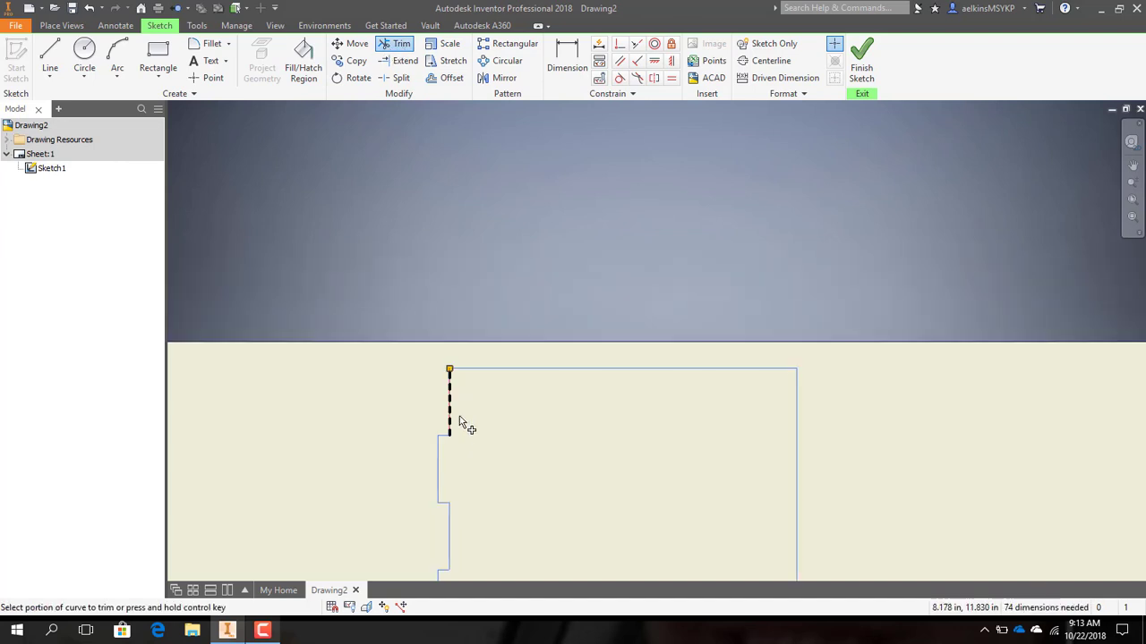
middle_click_drag(460, 427, 544, 146)
scroll(557, 389, "up", 2)
scroll(599, 291, "down", 2)
middle_click_drag(597, 307, 599, 335)
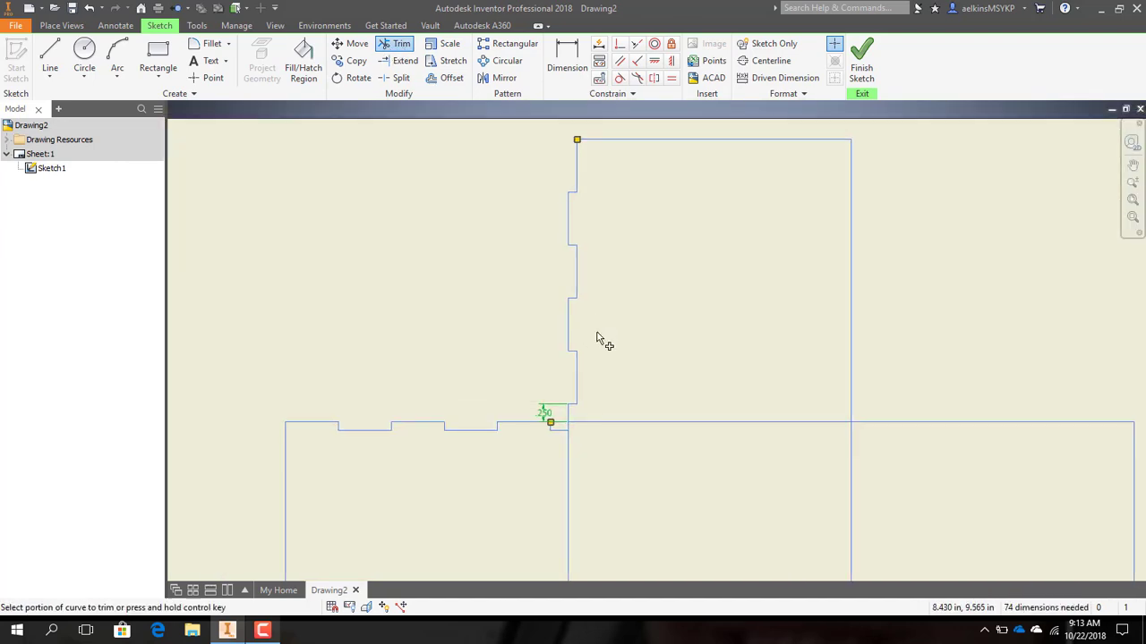
key("Escape")
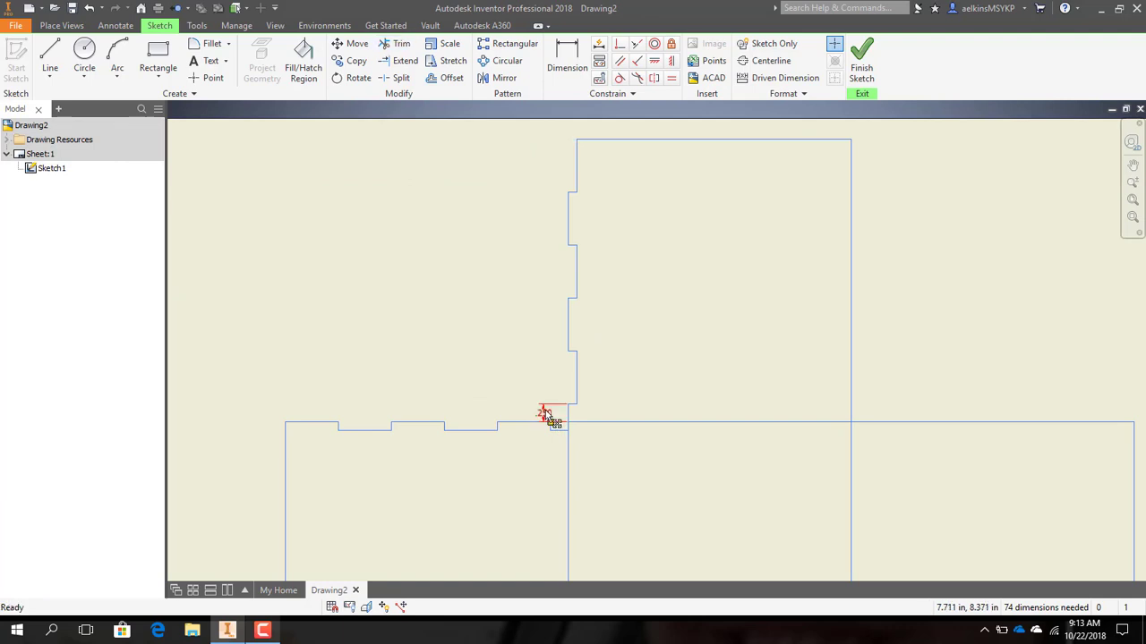
scroll(548, 420, "up", 3)
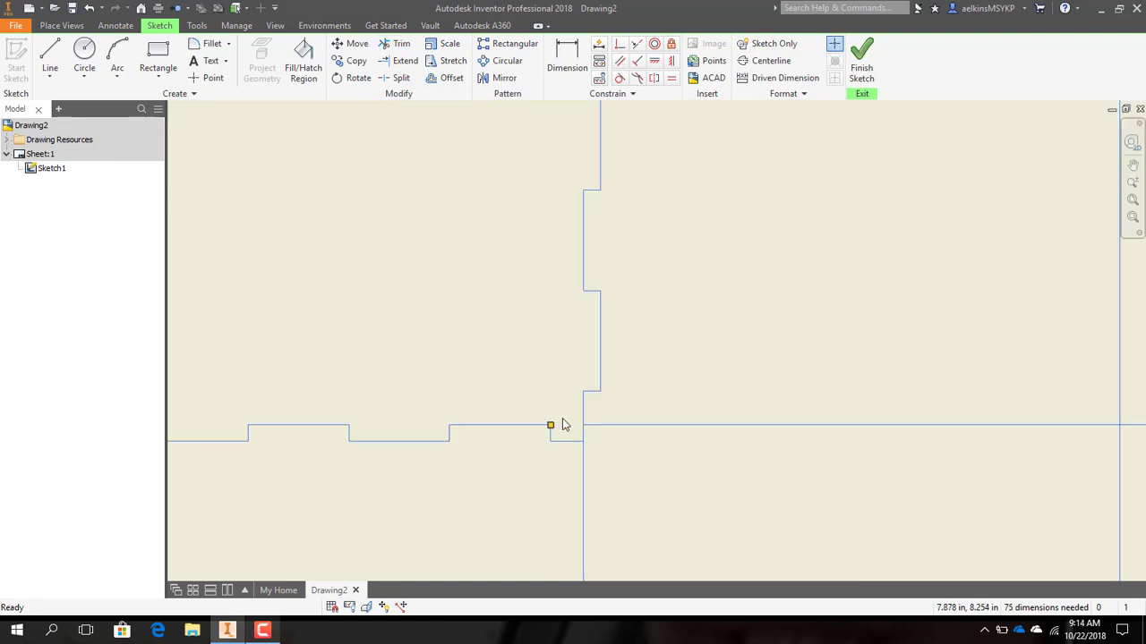
scroll(559, 422, "down", 3)
scroll(561, 421, "up", 2)
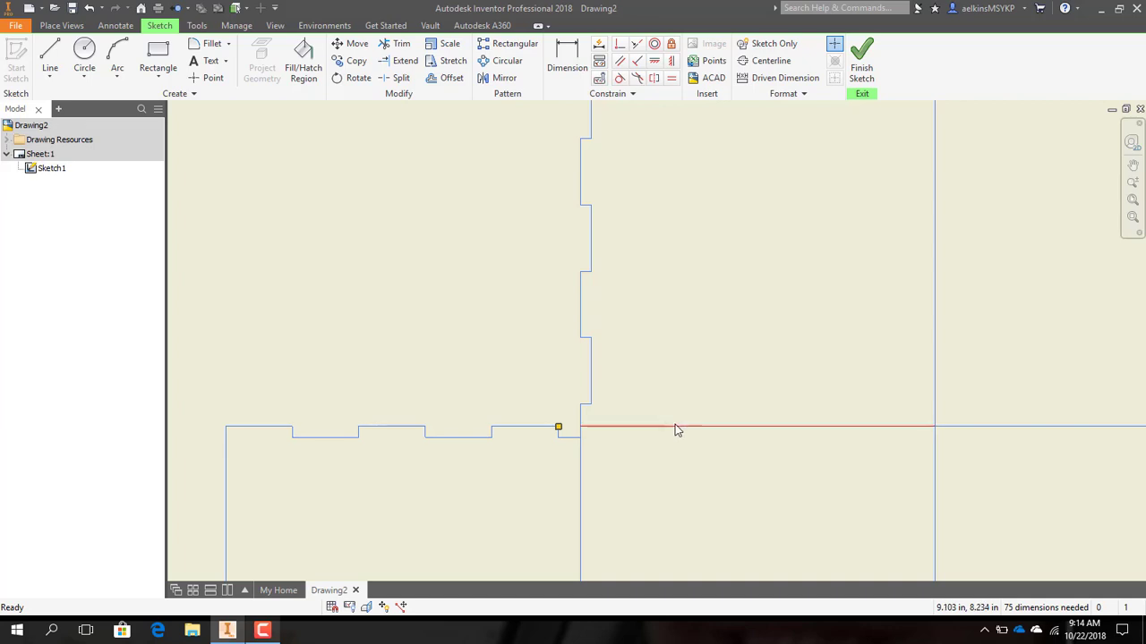
- Finish the cube net sketch and centre the whole sheet in view
left_click(862, 62)
middle_click_drag(640, 268, 620, 287)
scroll(619, 287, "down", 3)
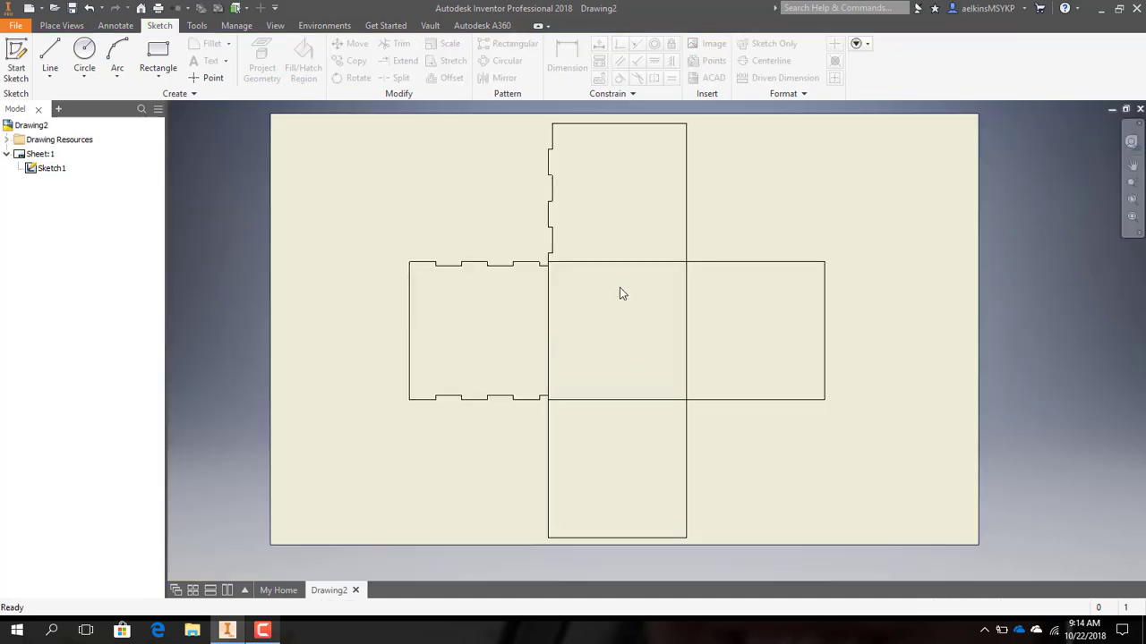
left_click(263, 630)
left_click(1076, 564)
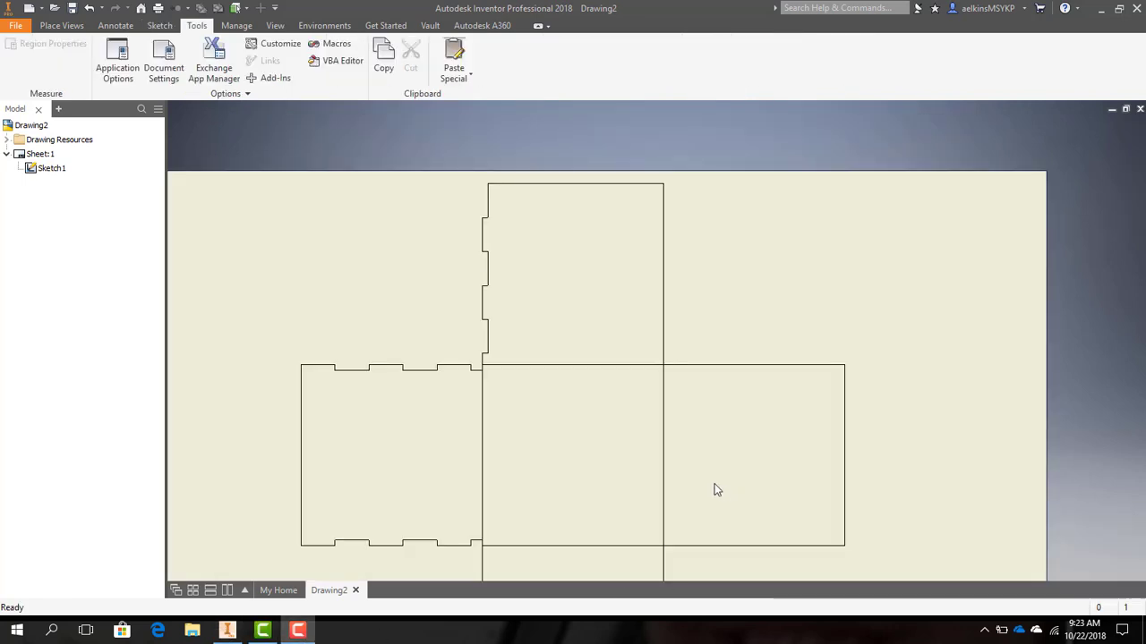
- Start exporting the drawing to DWG from the File > Export menu
left_click(16, 26)
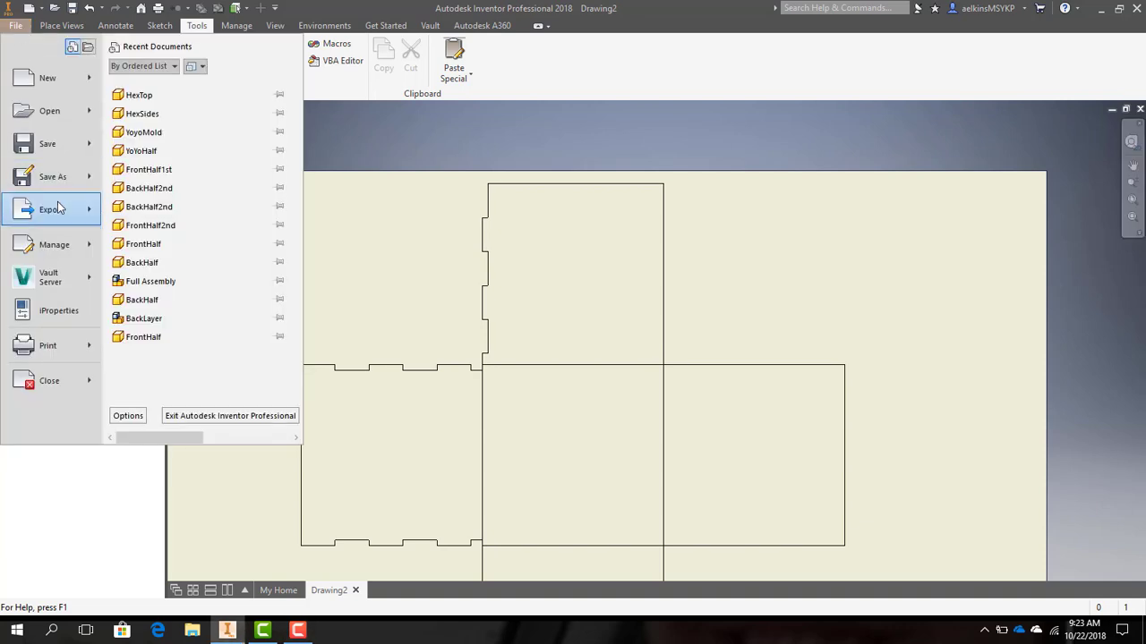
mouse_move(58, 220)
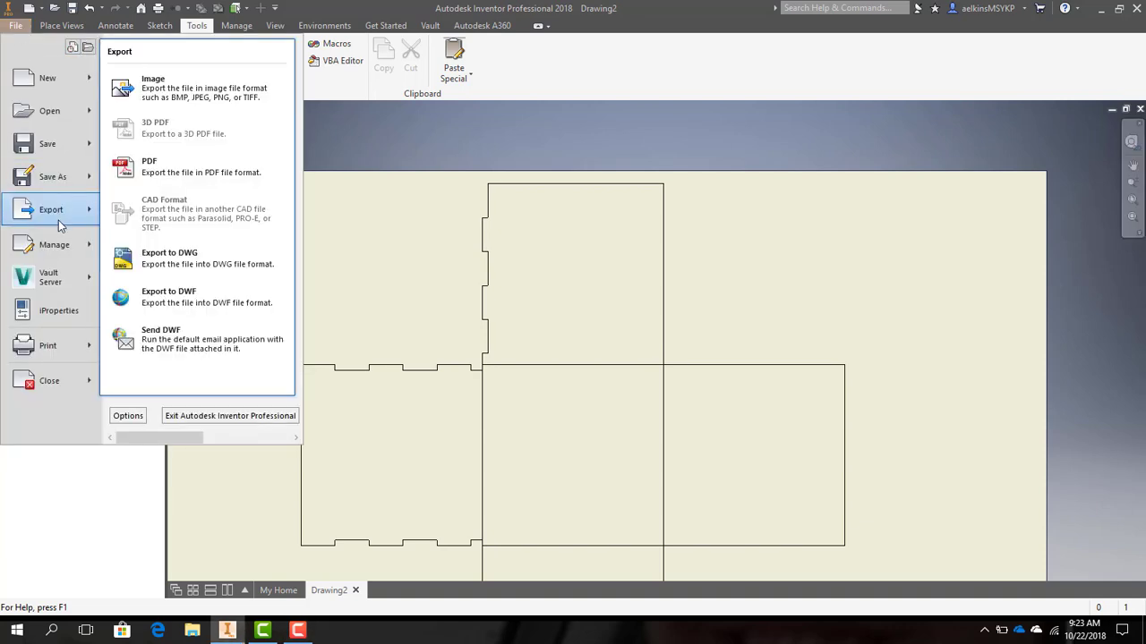
left_click(172, 268)
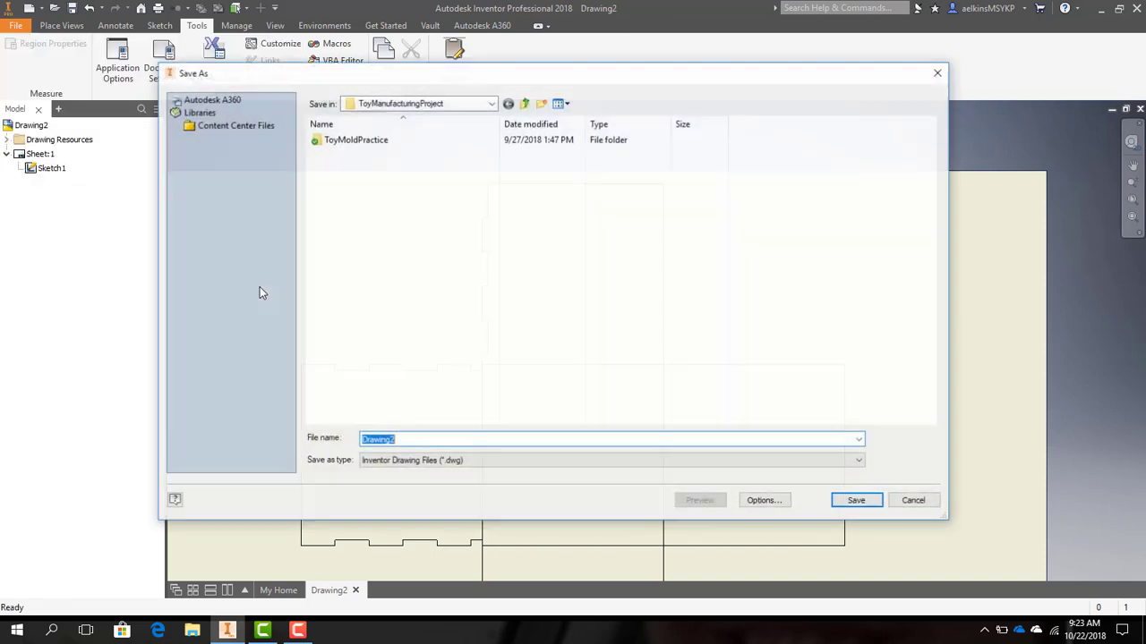
- Save the DWG as Drawing2 in OneDrive's LaserFiles - Copy > FDDP2BD folder
left_click(492, 104)
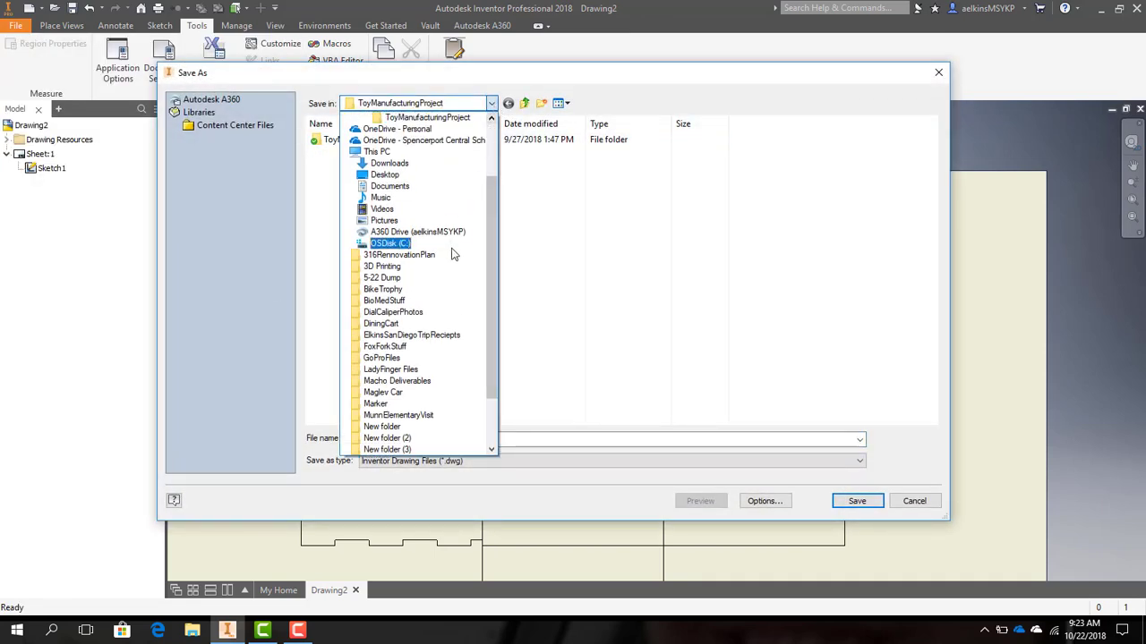
left_click(483, 266)
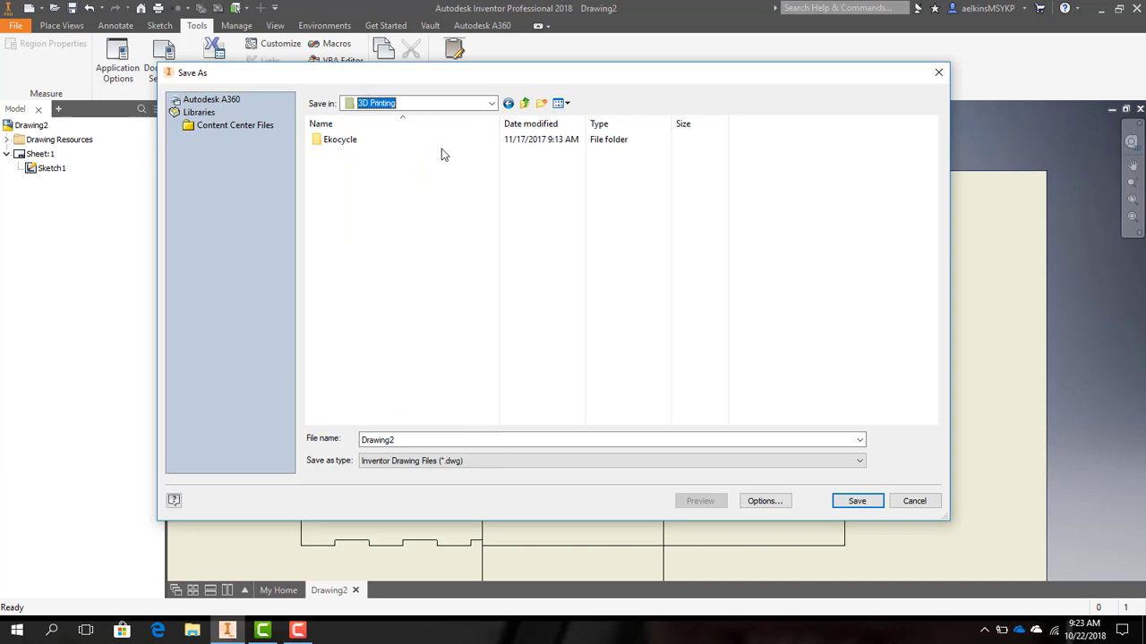
left_click(491, 102)
scroll(436, 228, "up", 1)
scroll(436, 228, "up", 3)
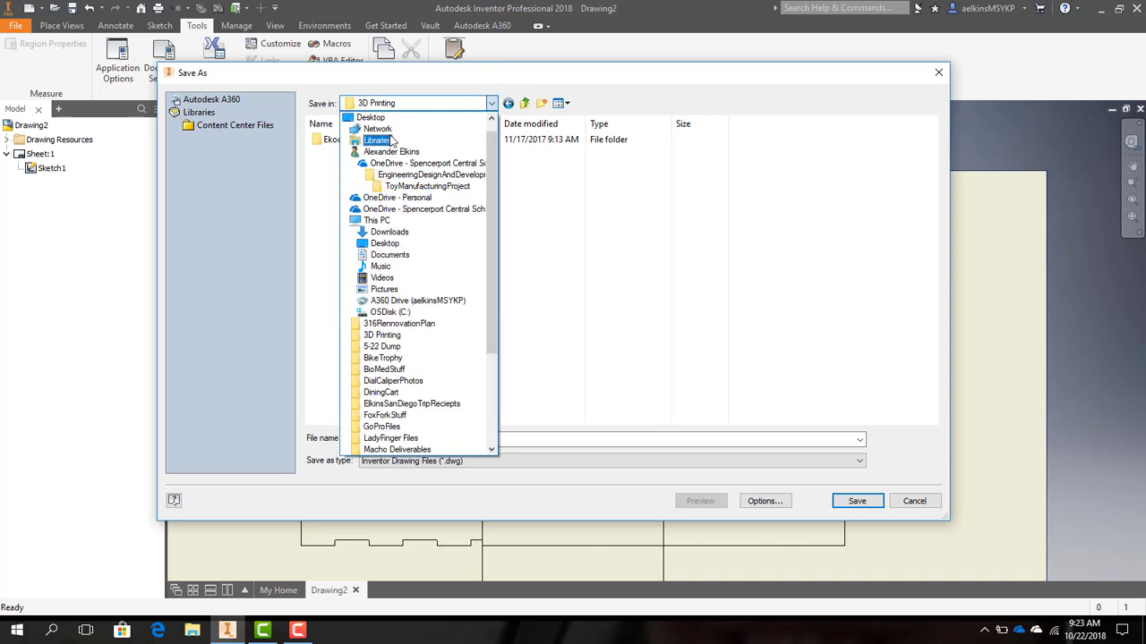
left_click(408, 207)
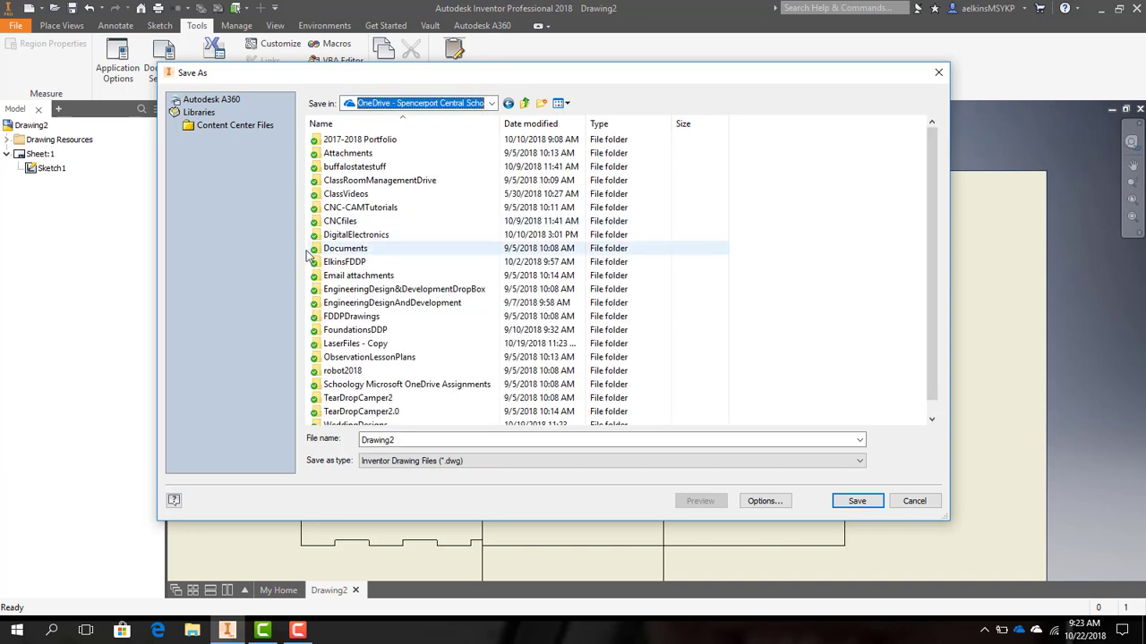
double_click(343, 343)
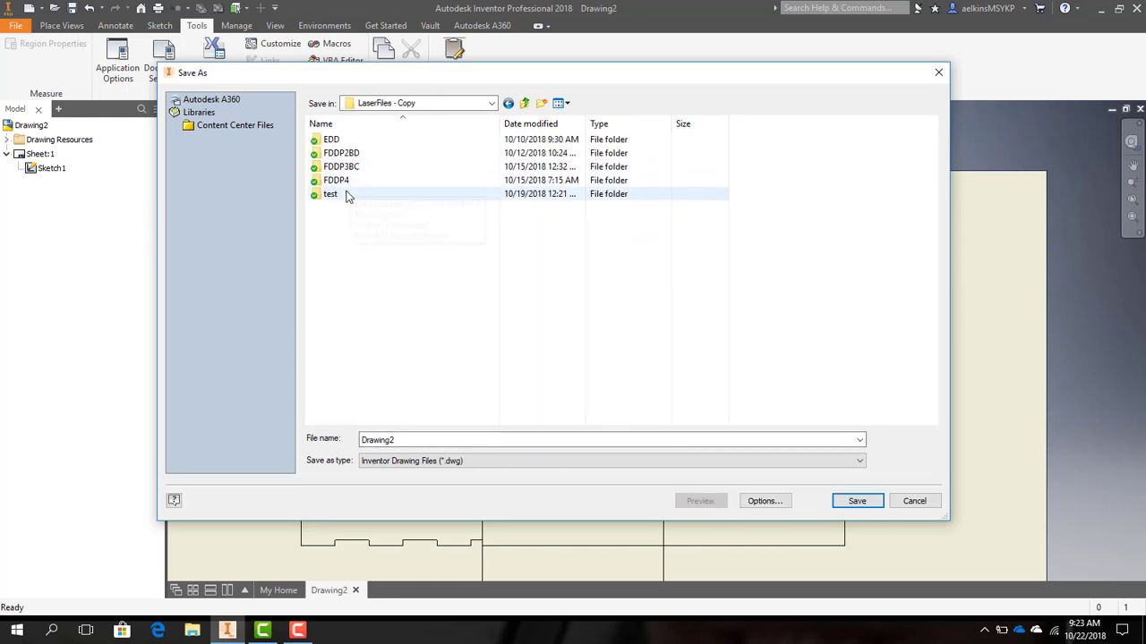
double_click(346, 154)
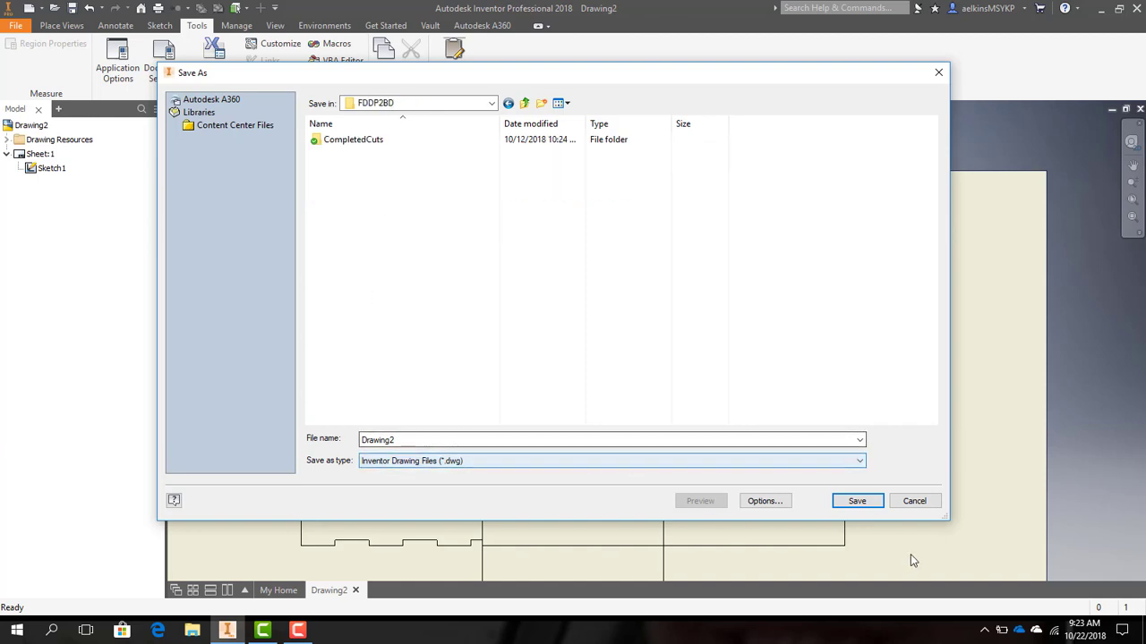
left_click(857, 502)
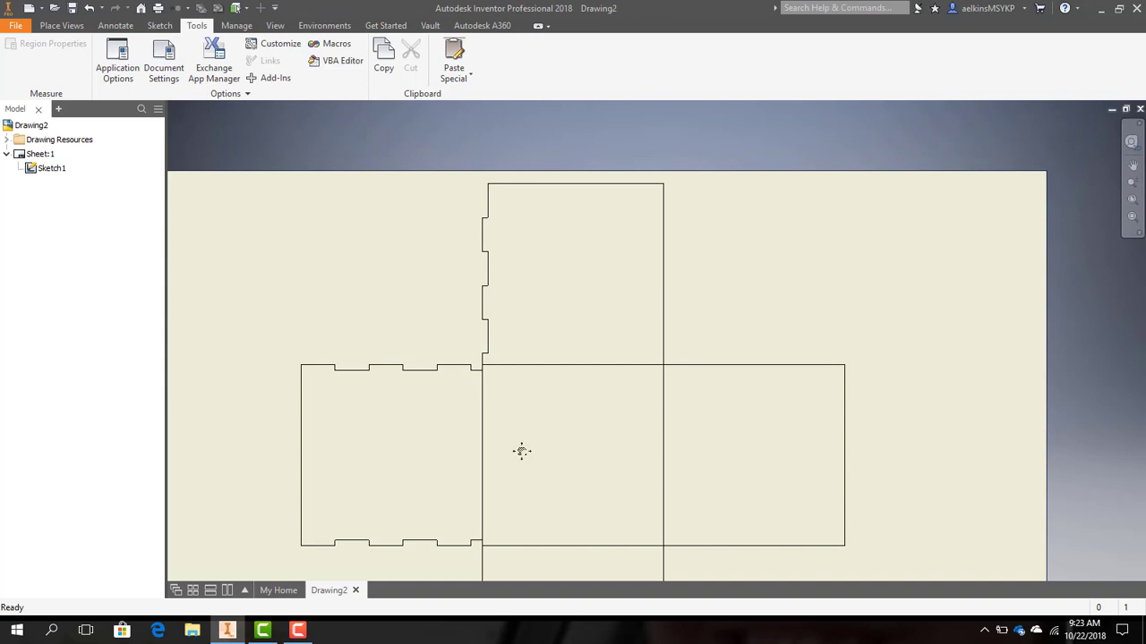
left_click_drag(522, 451, 529, 376)
key("Escape")
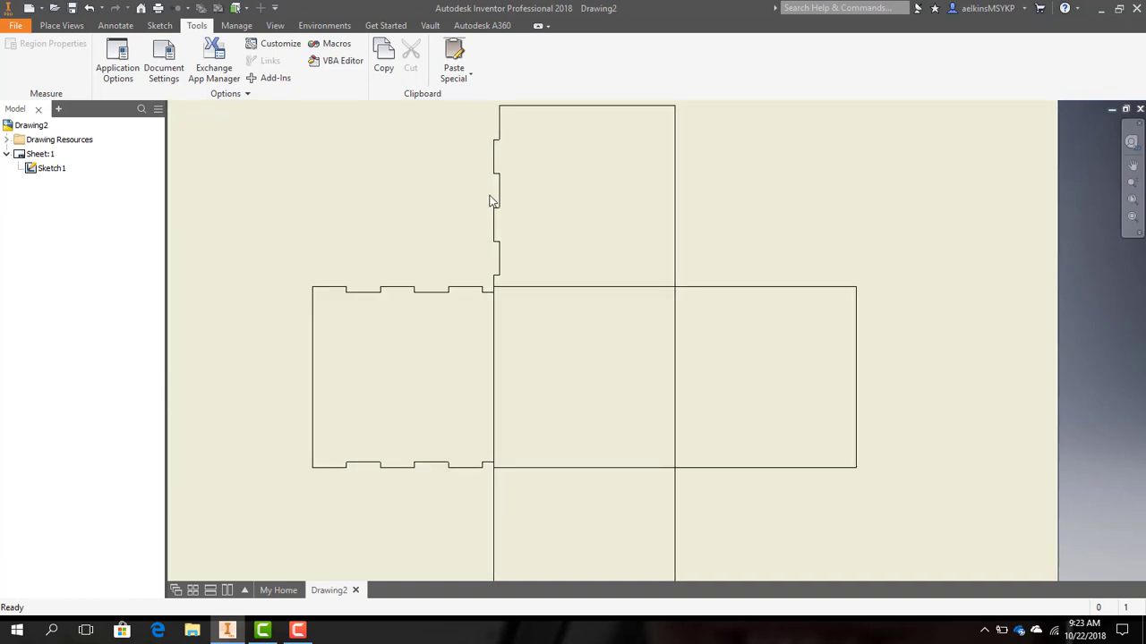